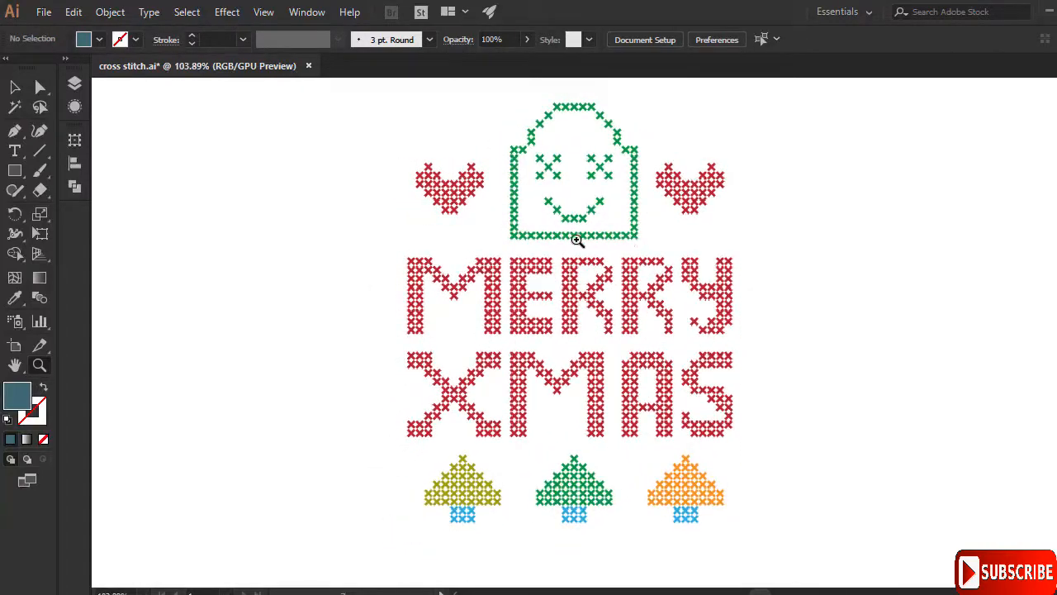
- Zoom in and out around the MERRY XMAS lettering and green face, then bring up the File menu
left_click_drag(576, 238, 615, 226)
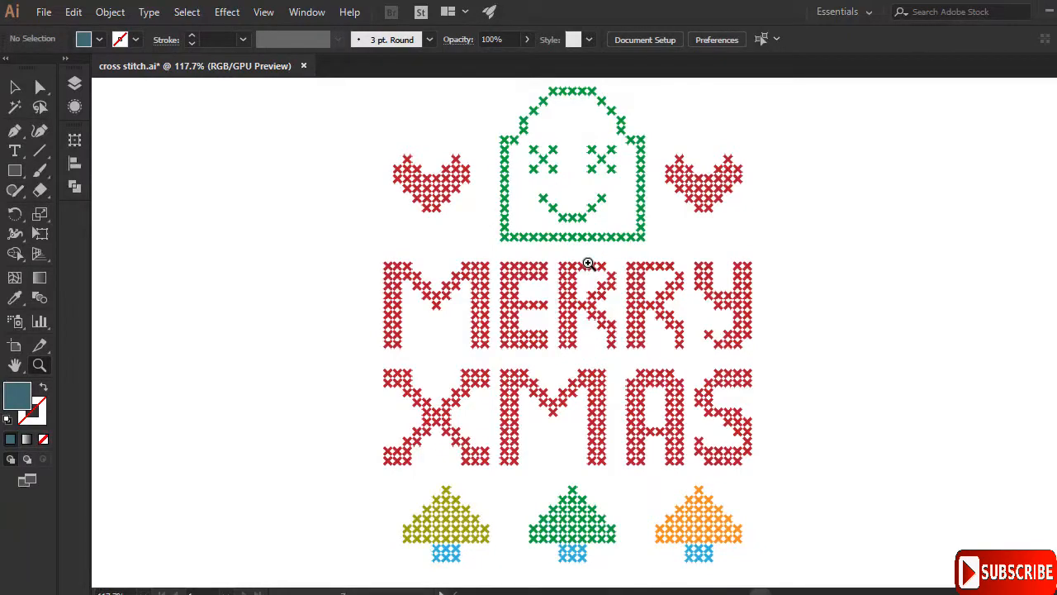
mouse_move(609, 273)
left_mouse_down()
mouse_move(626, 266)
mouse_move(606, 281)
left_mouse_up()
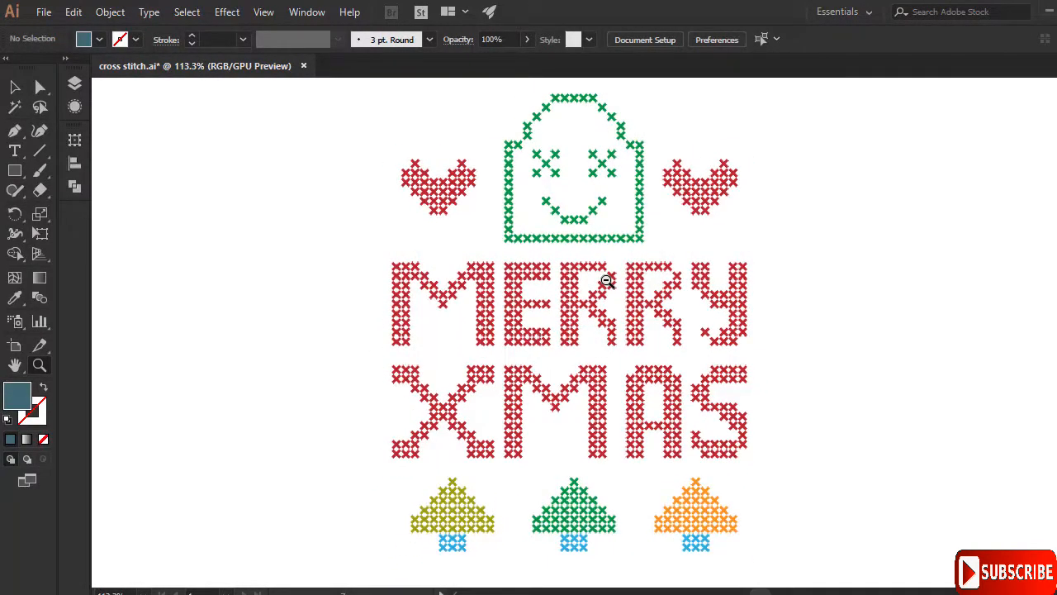
left_click_drag(586, 263, 616, 260)
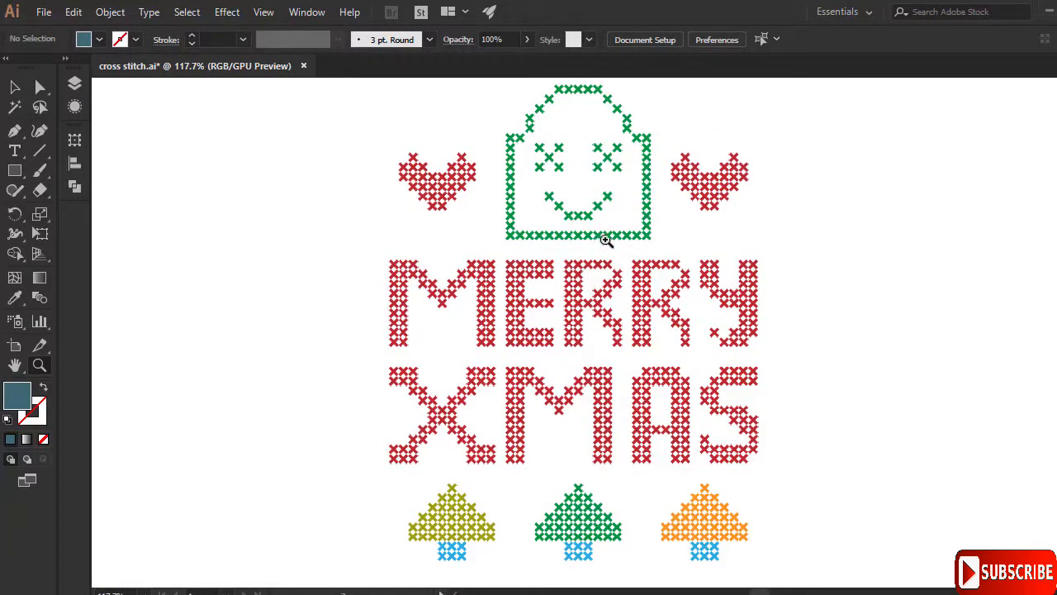
left_click_drag(601, 246, 687, 243)
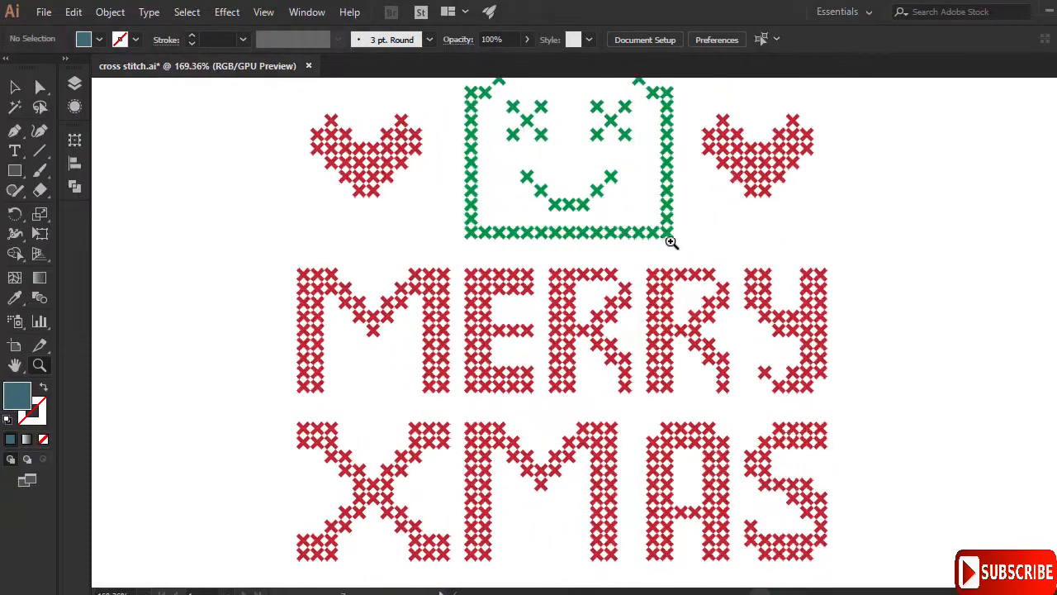
mouse_move(633, 206)
left_mouse_down()
mouse_move(549, 262)
mouse_move(593, 208)
mouse_move(564, 269)
left_mouse_up()
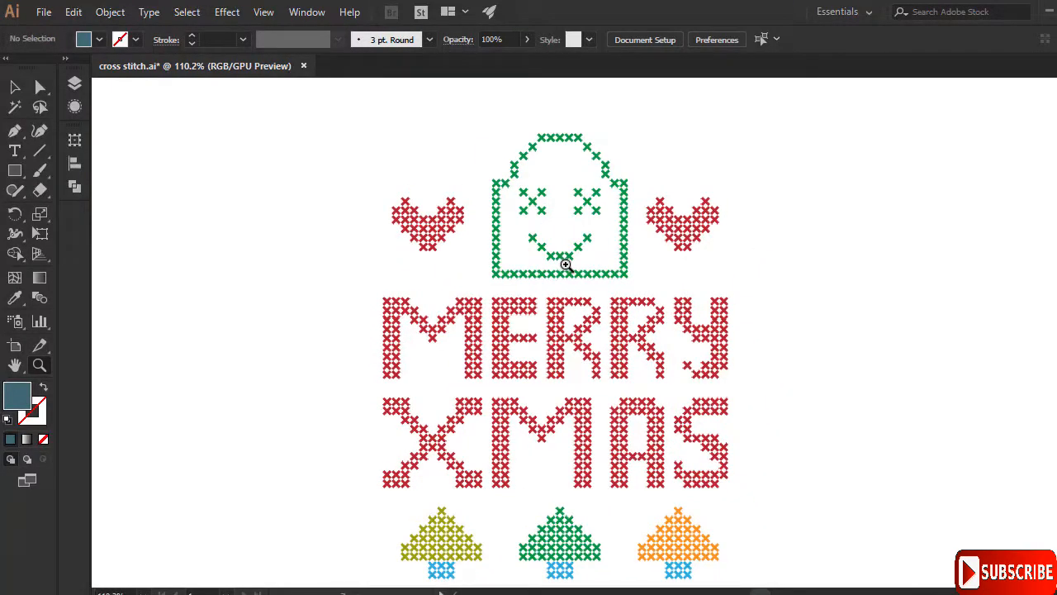
left_click_drag(489, 311, 637, 281)
left_click_drag(696, 244, 514, 223)
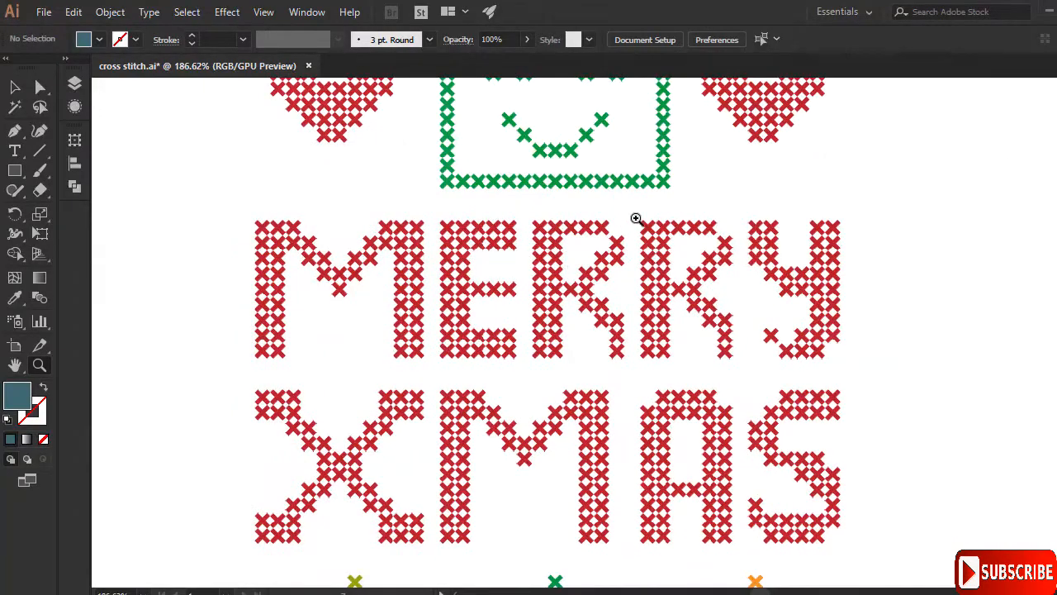
left_click_drag(652, 206, 534, 259)
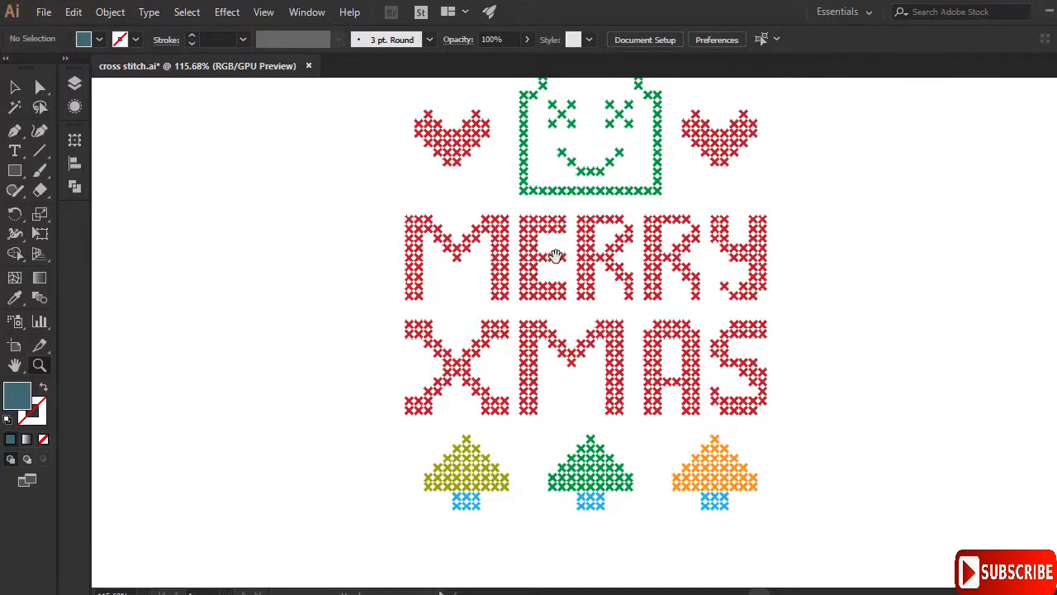
left_click_drag(584, 247, 531, 279)
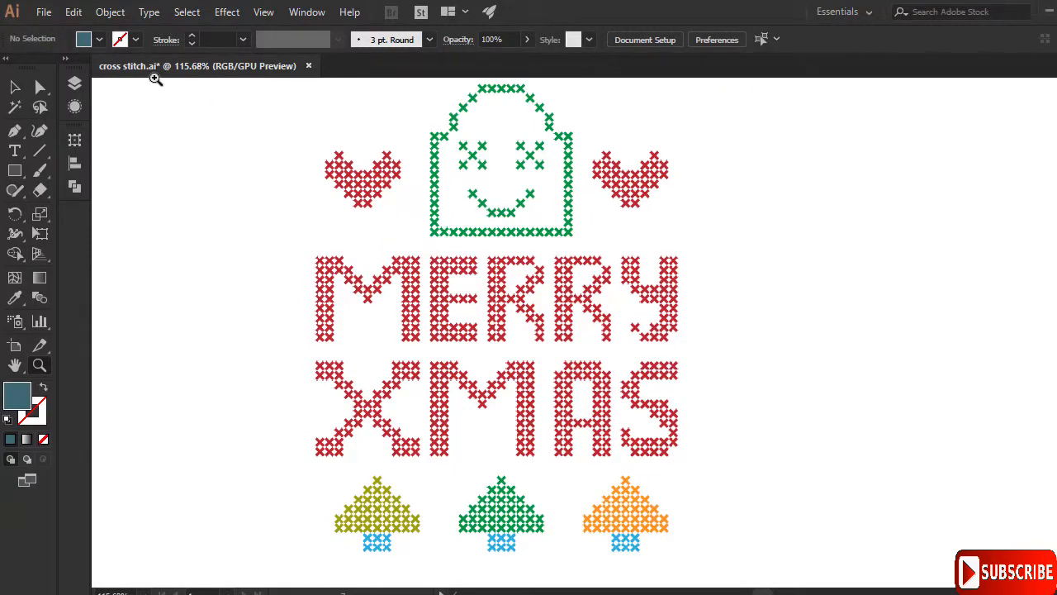
left_click(43, 11)
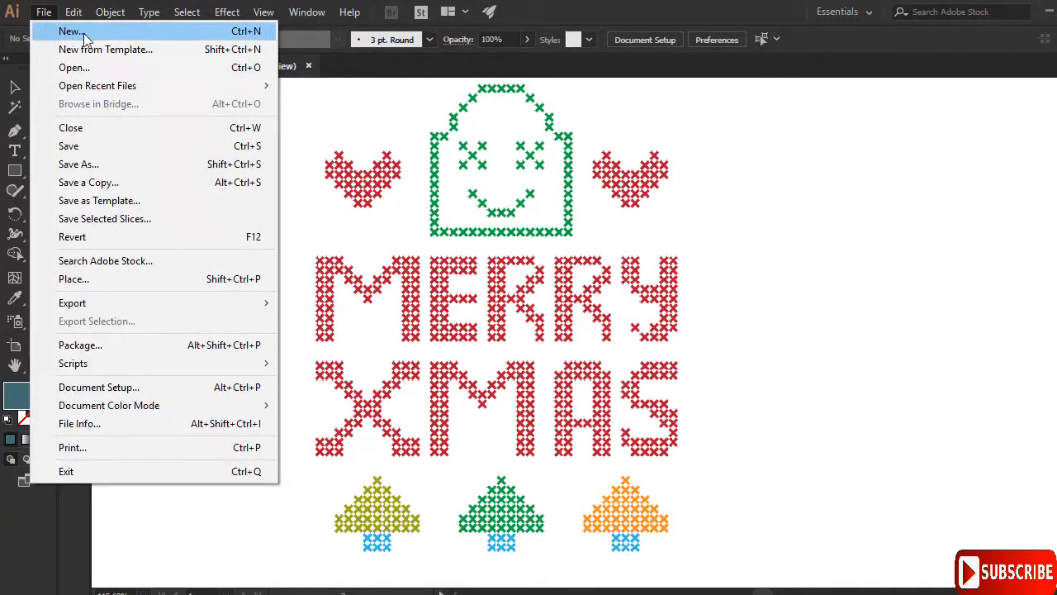
- Create a new 1500 × 1500 px document, then return to cross stitch.ai zoomed out
left_click(236, 35)
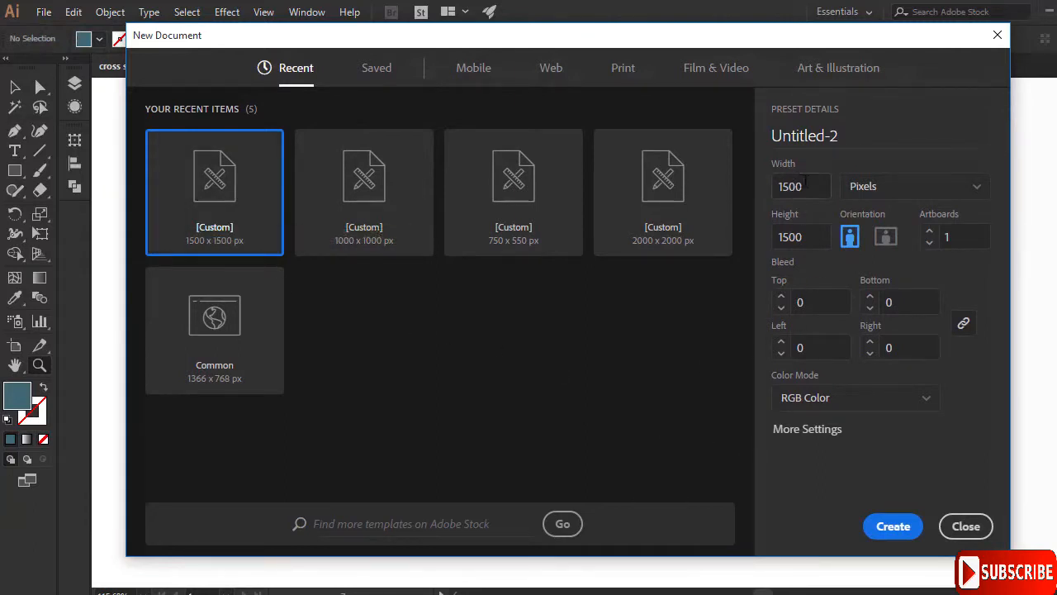
left_click_drag(805, 185, 770, 183)
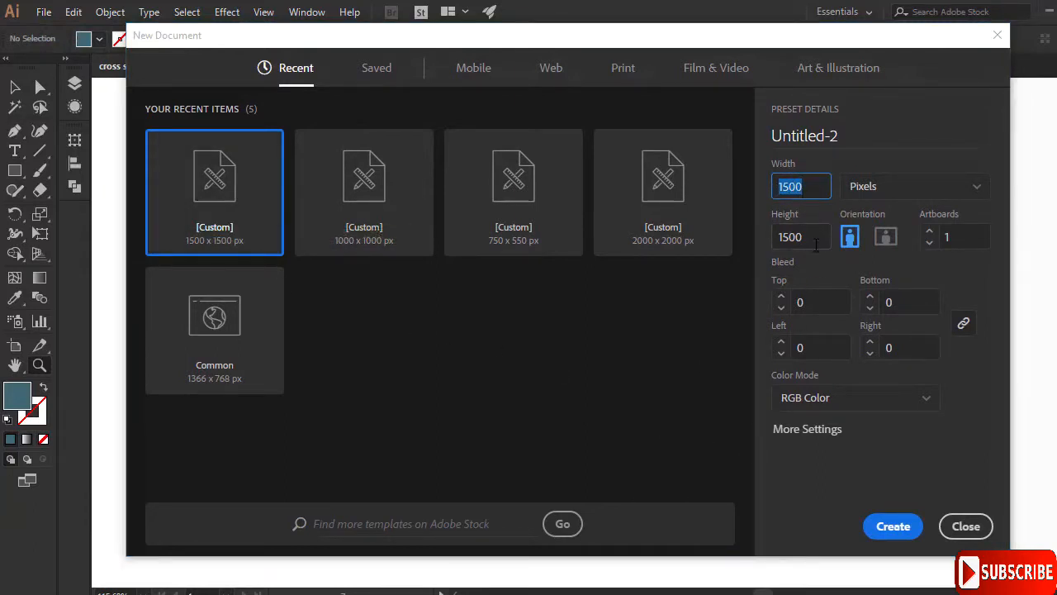
left_click_drag(809, 239, 782, 237)
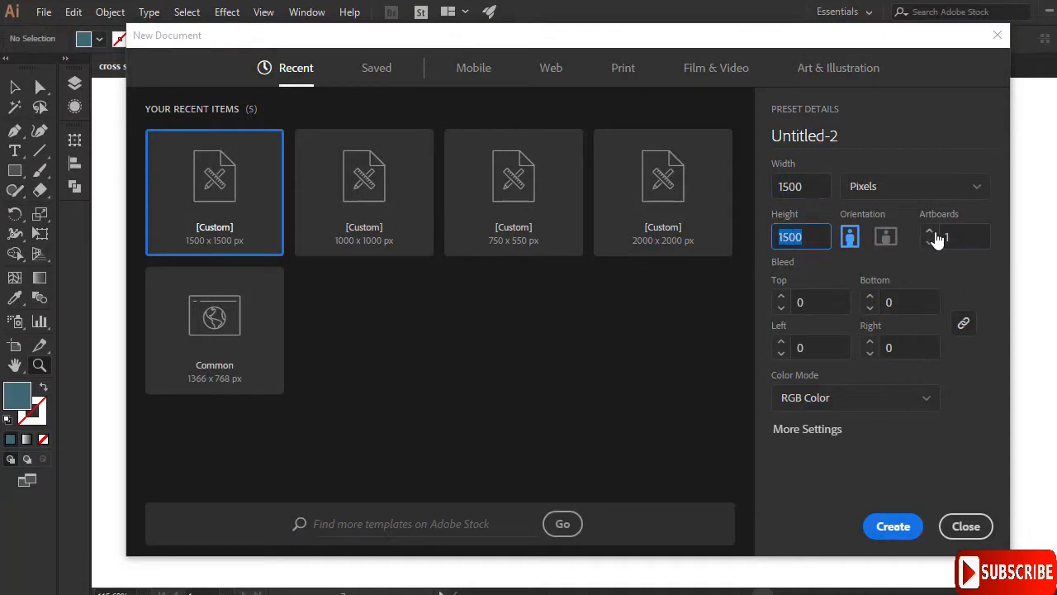
left_click(891, 533)
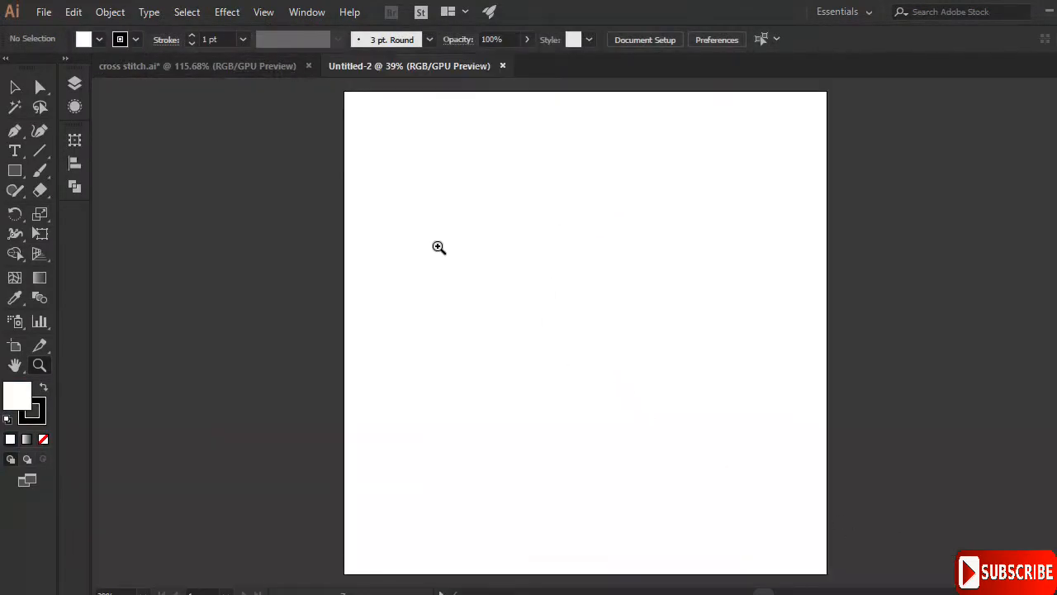
left_click(240, 66)
left_click_drag(692, 223, 607, 294)
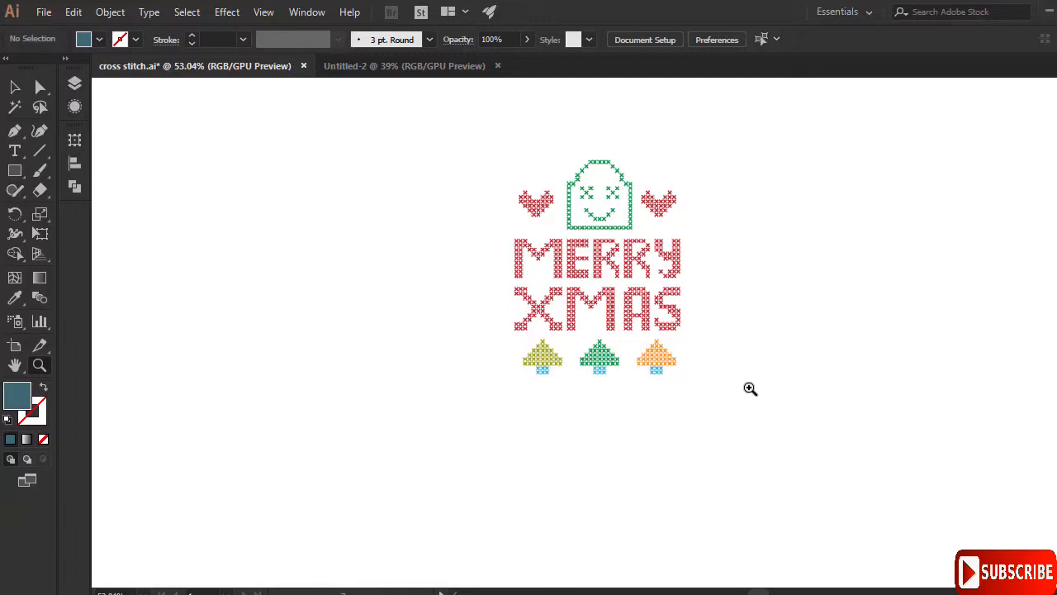
- Zoom in on the hearts and green face, then bring up Preferences with Ctrl+K
left_click_drag(607, 349, 779, 269)
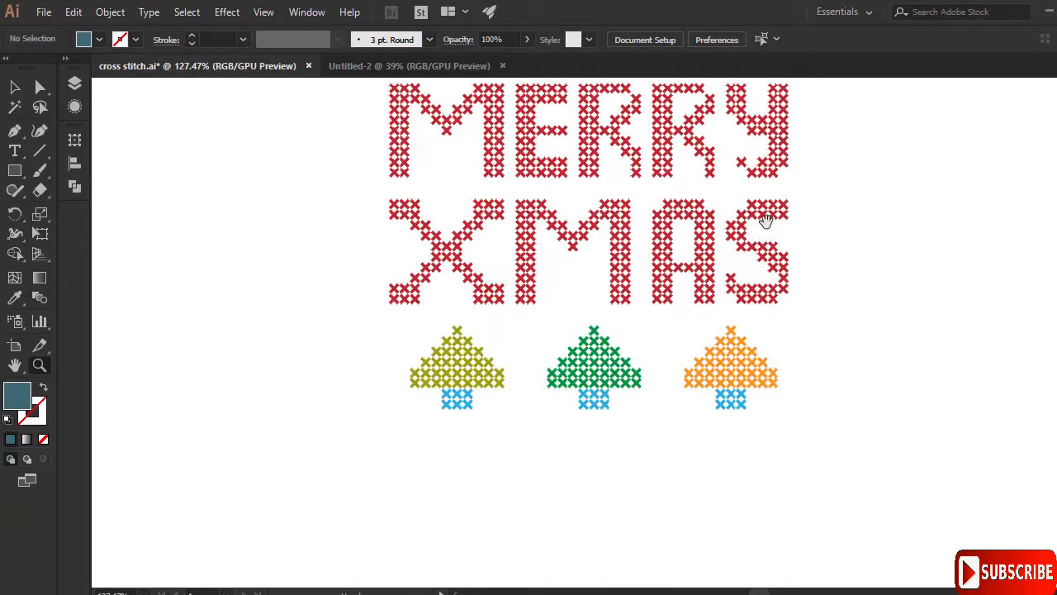
left_click_drag(767, 221, 633, 332)
left_click_drag(691, 240, 660, 253)
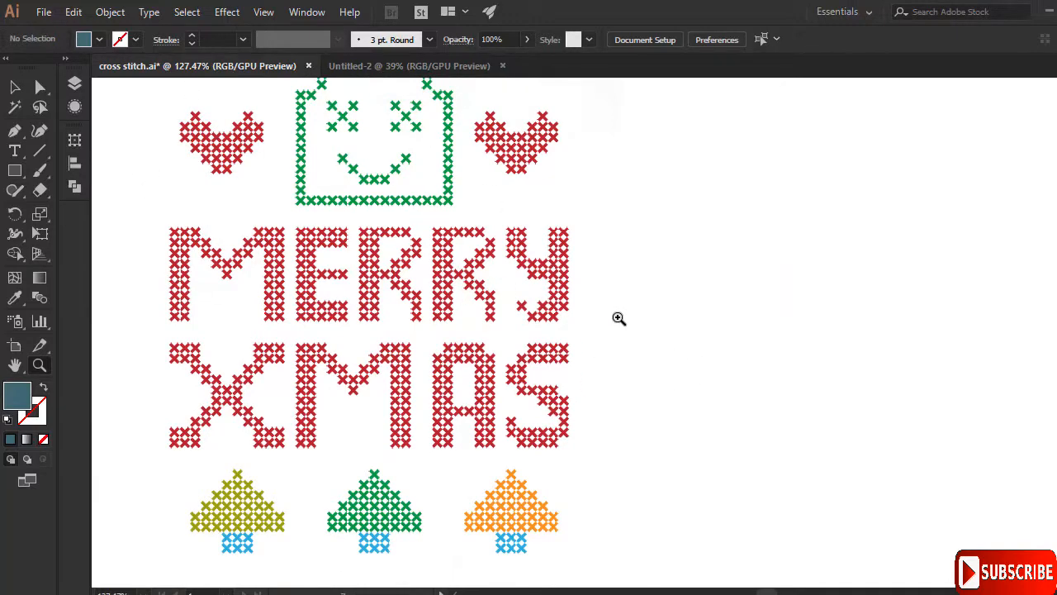
left_click_drag(682, 283, 656, 290)
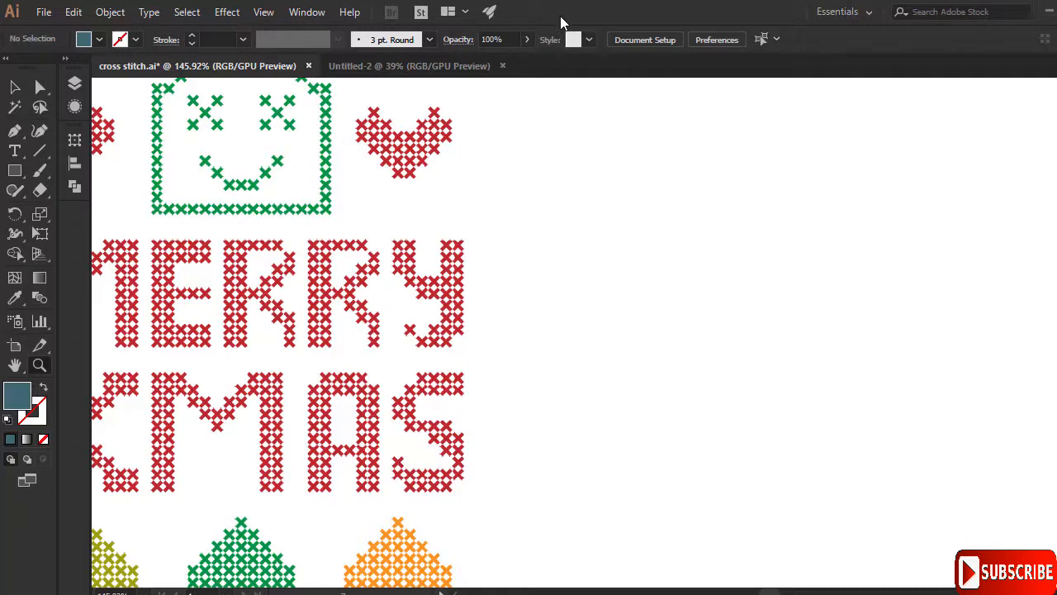
key("ctrl+k")
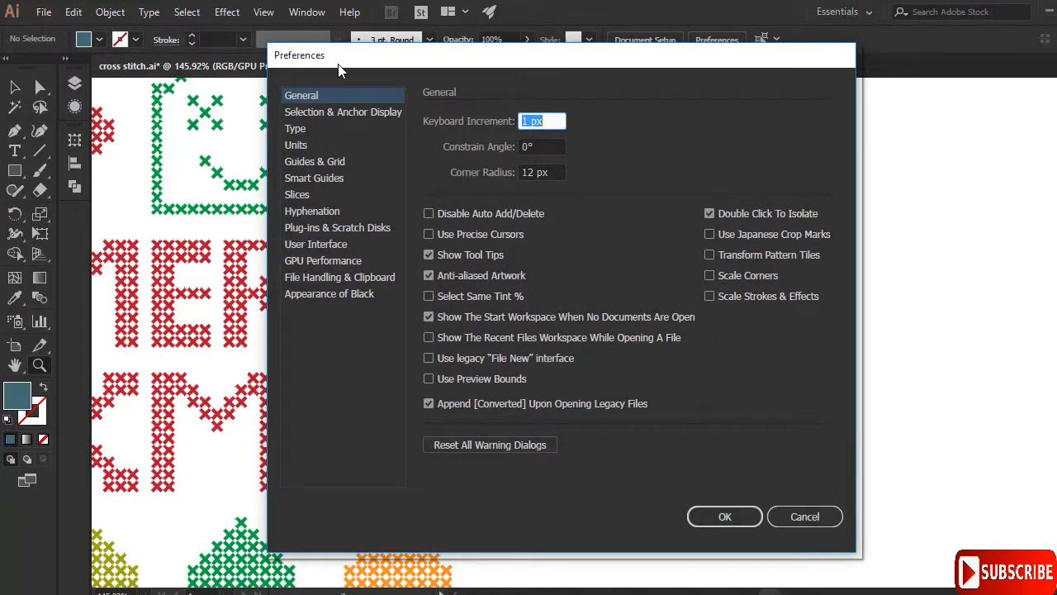
- In Guides & Grid, set a gridline every 10 px with 1 subdivision and confirm
mouse_move(454, 54)
left_mouse_down()
mouse_move(474, 76)
mouse_move(442, 55)
left_mouse_up()
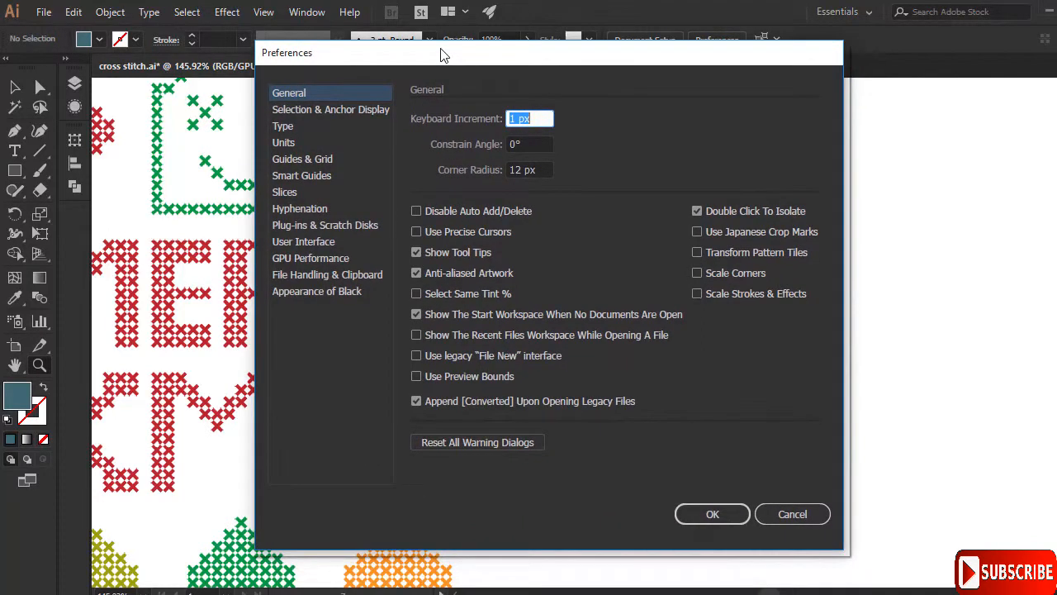
left_click(289, 159)
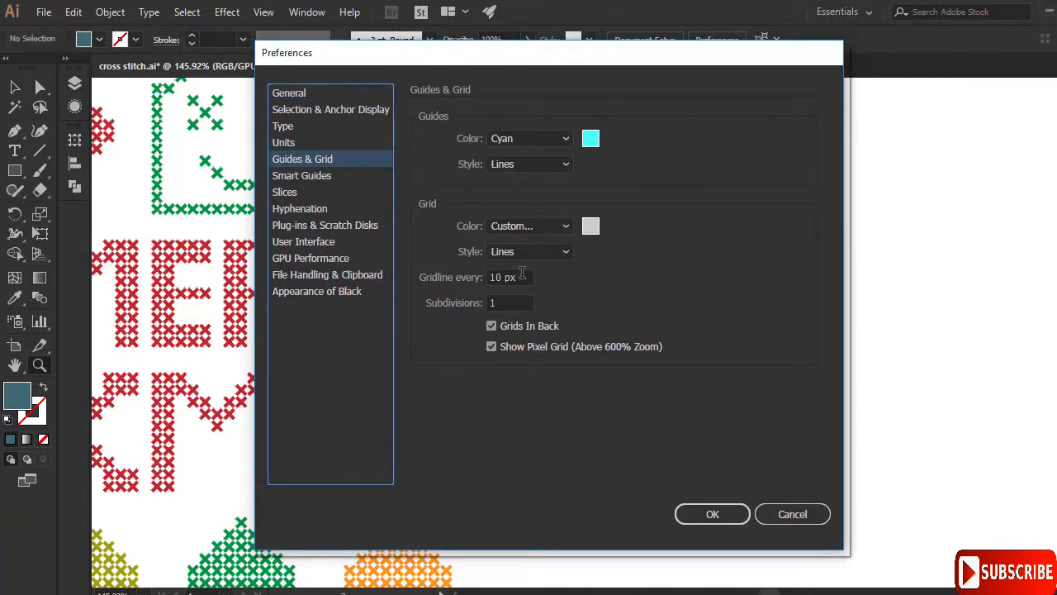
left_click_drag(522, 274, 469, 282)
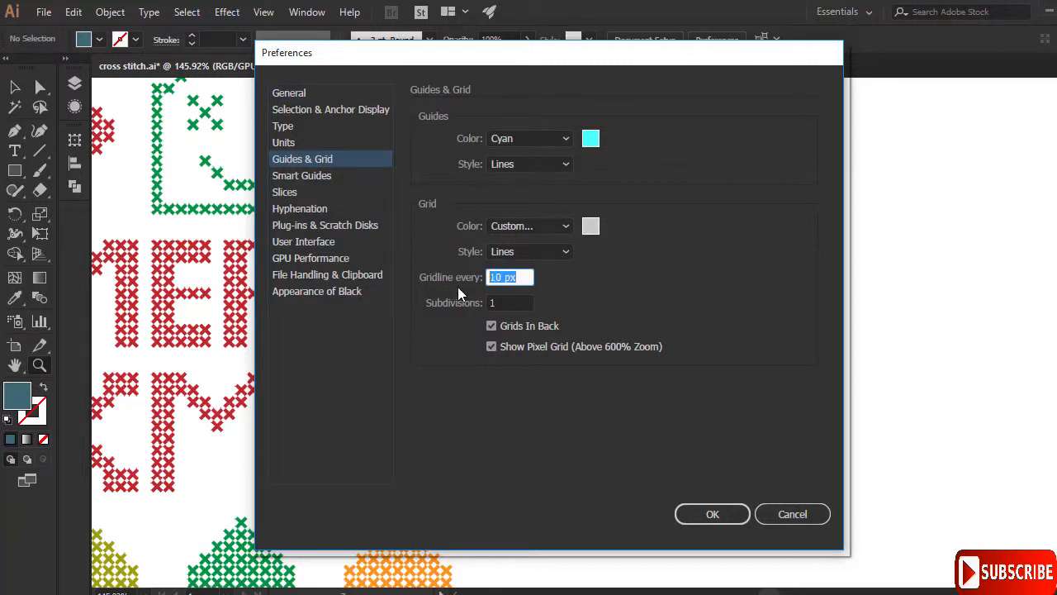
left_click(504, 303)
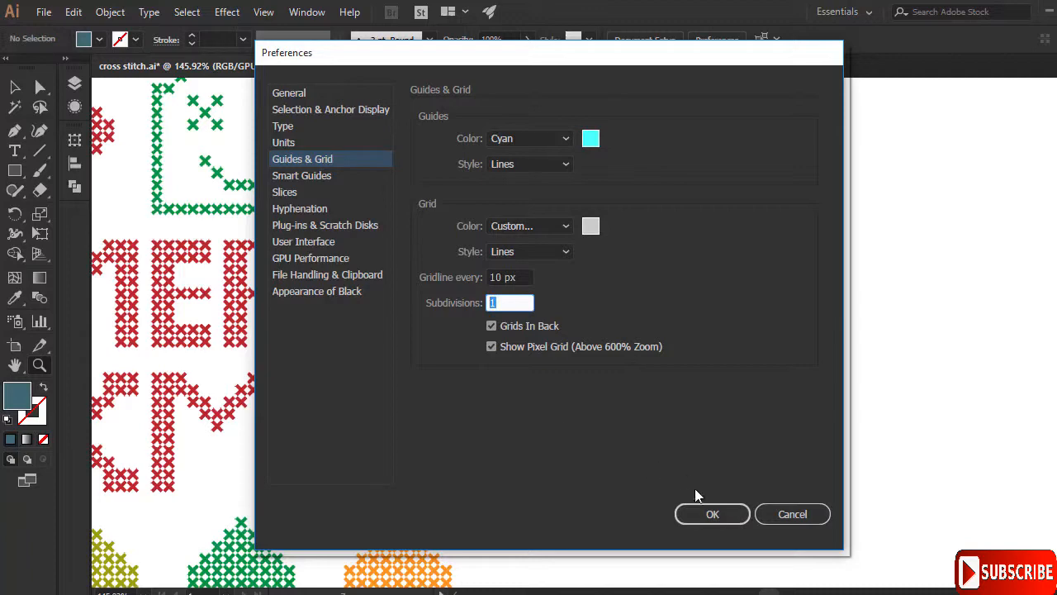
left_click(704, 511)
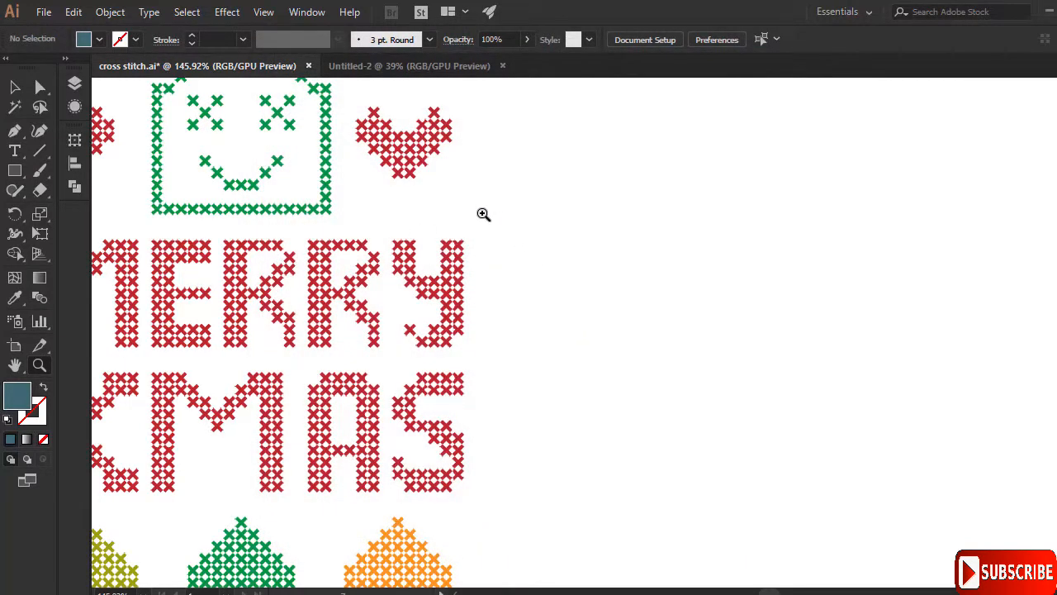
- Show the grid, zoom in on the letters, and pan to an empty grid area
left_click(265, 13)
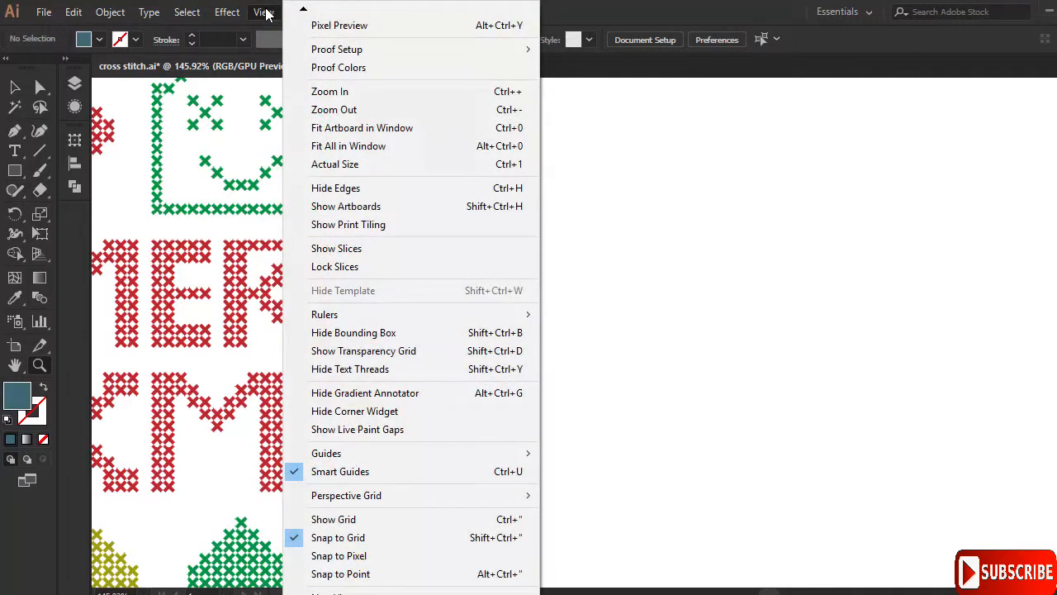
left_click(337, 527)
left_click_drag(533, 350, 713, 307)
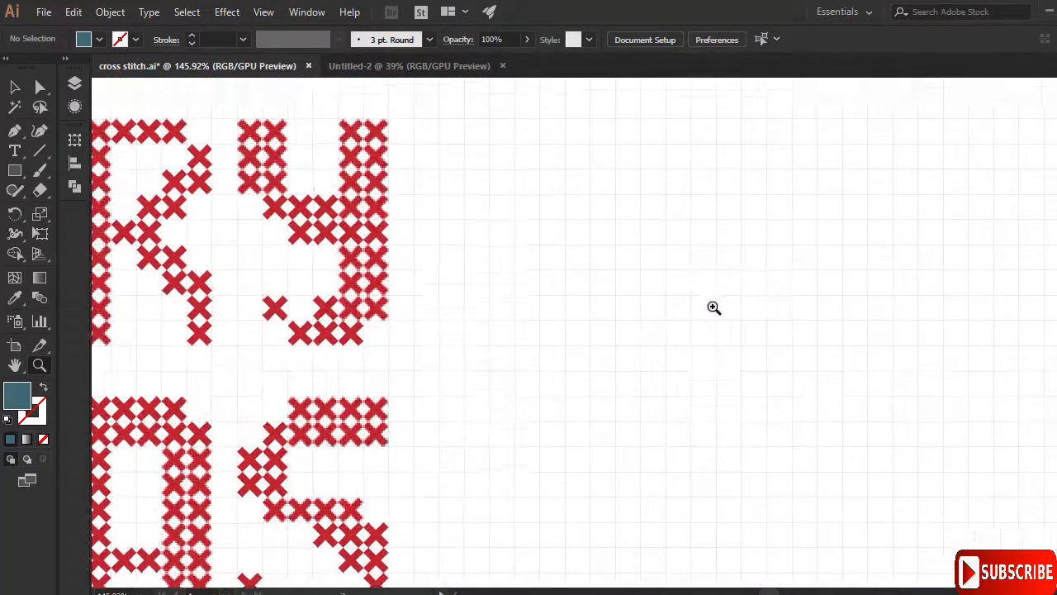
left_click_drag(623, 304, 703, 286)
left_click_drag(626, 266, 715, 258)
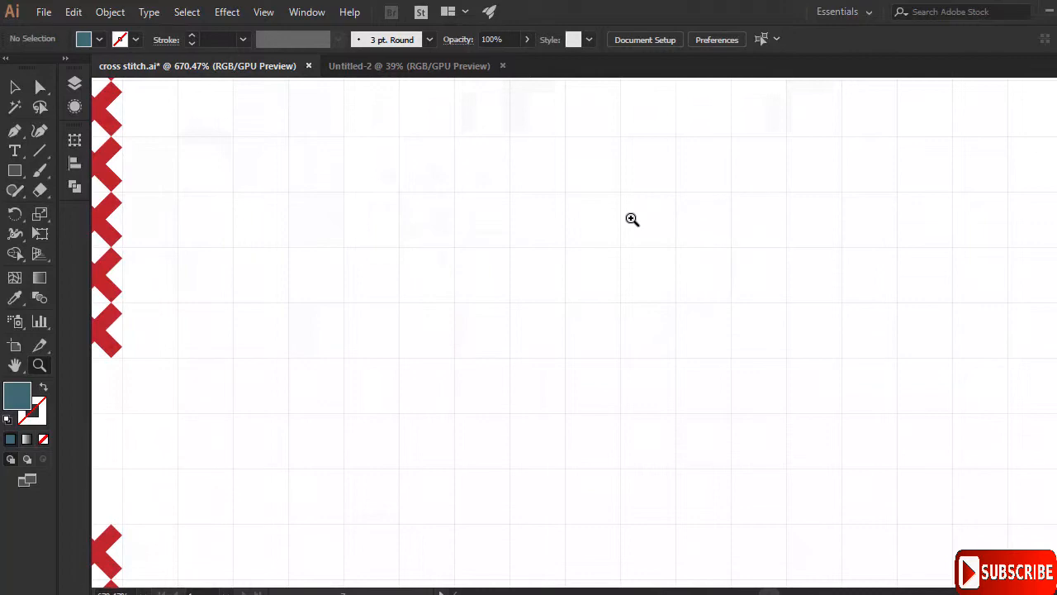
left_click_drag(719, 205, 693, 220)
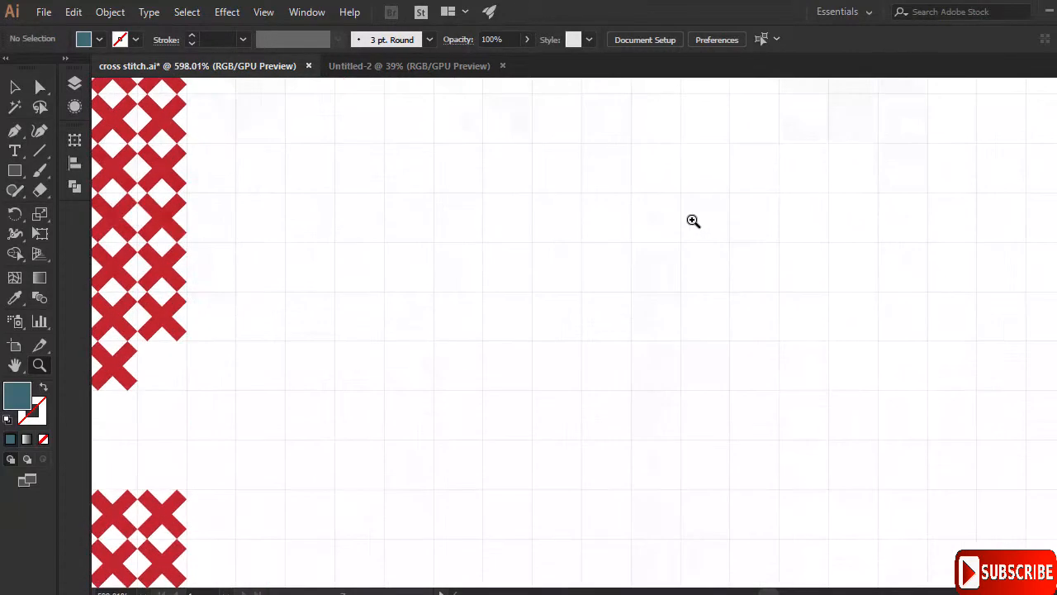
key("space")
left_click_drag(627, 231, 570, 314)
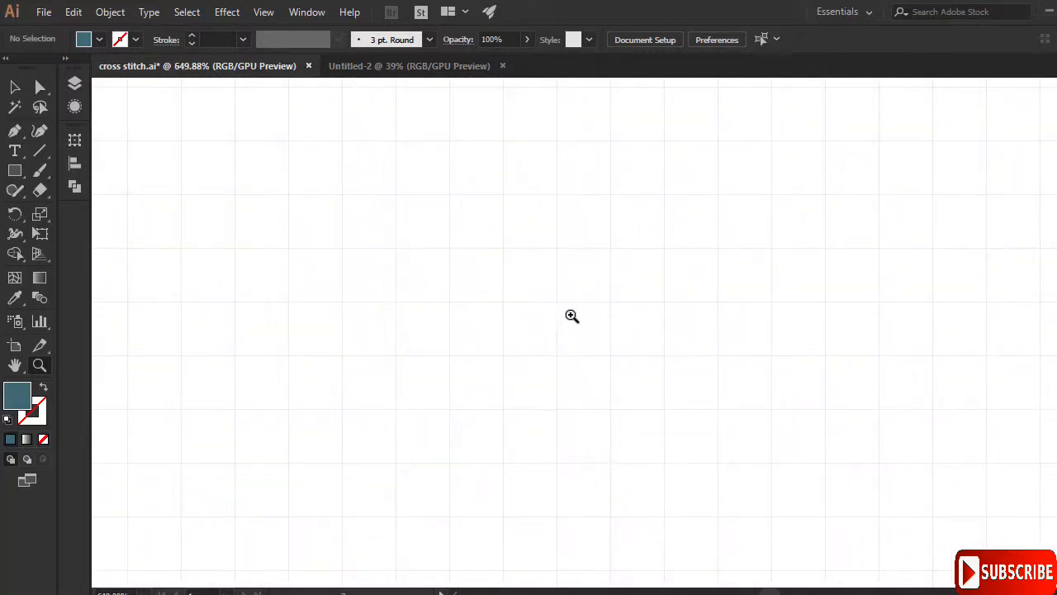
- Draw a 2.5 × 10 px rectangle and a copy rotated 90° crossing it
left_click(20, 177)
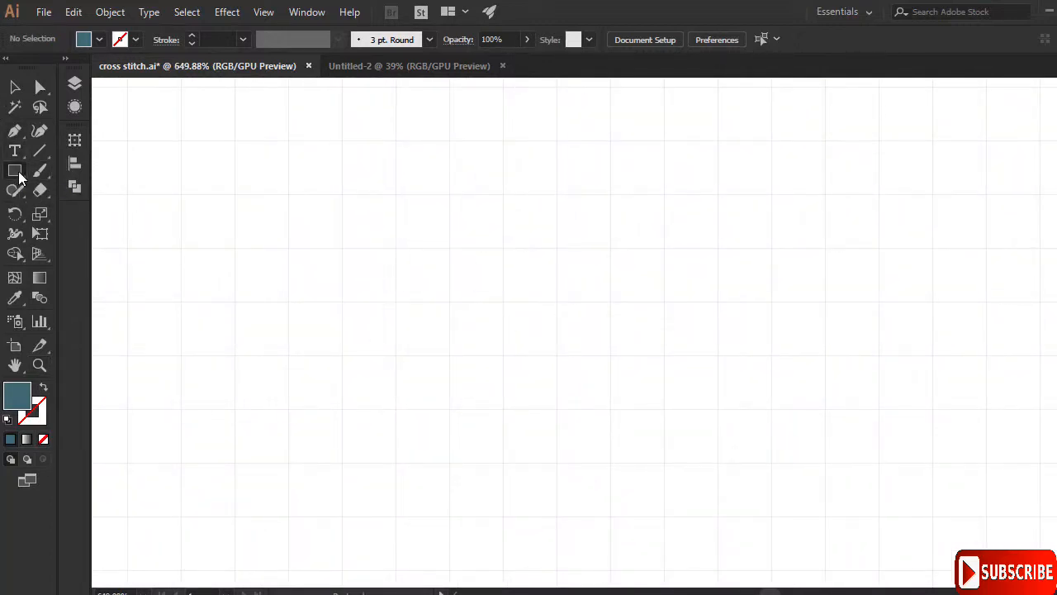
left_click(564, 270)
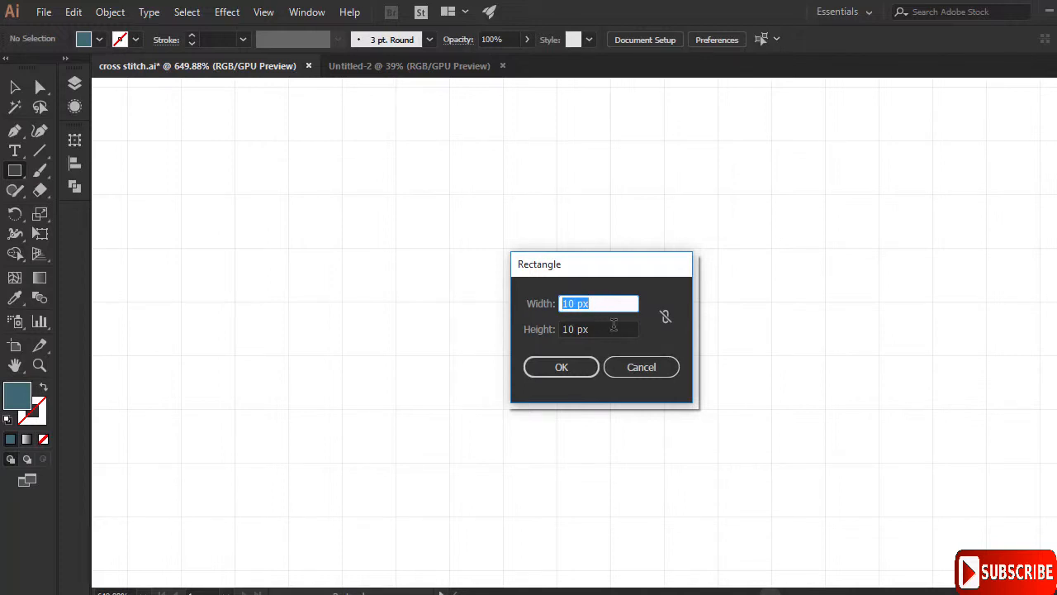
type("2.5")
key("Tab")
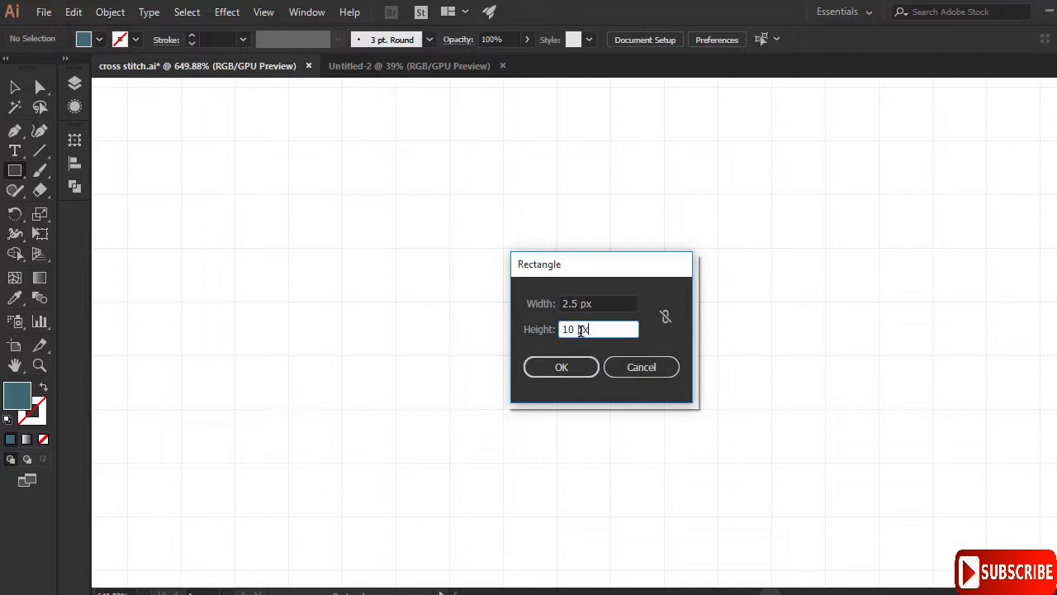
left_click(555, 366)
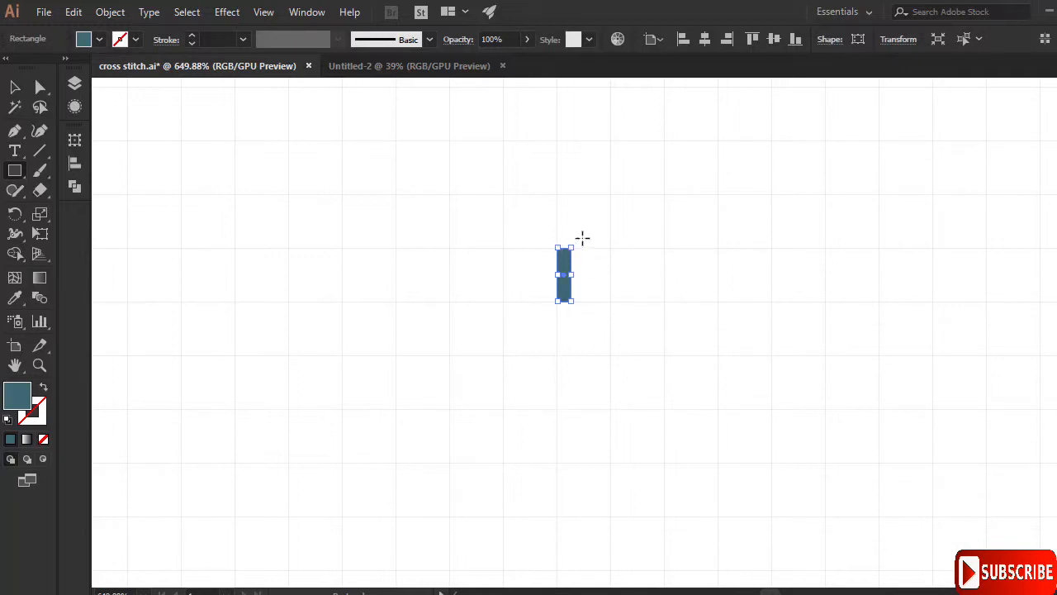
left_click_drag(574, 243, 597, 284)
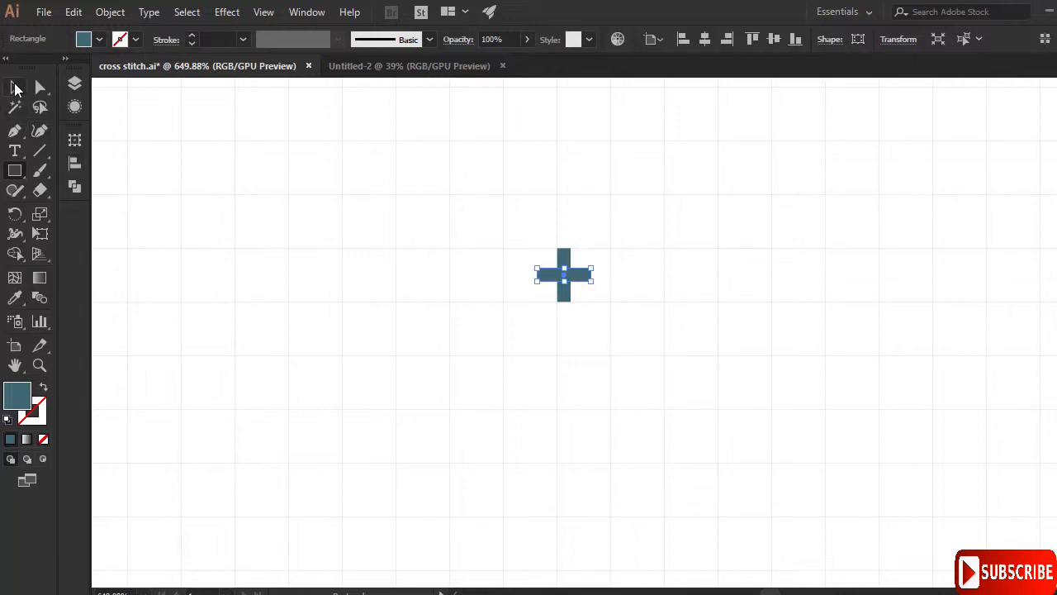
left_click(15, 87)
- Select both crossing bars and combine them with Pathfinder Unite into one plus-shaped path
left_click_drag(514, 222, 570, 283)
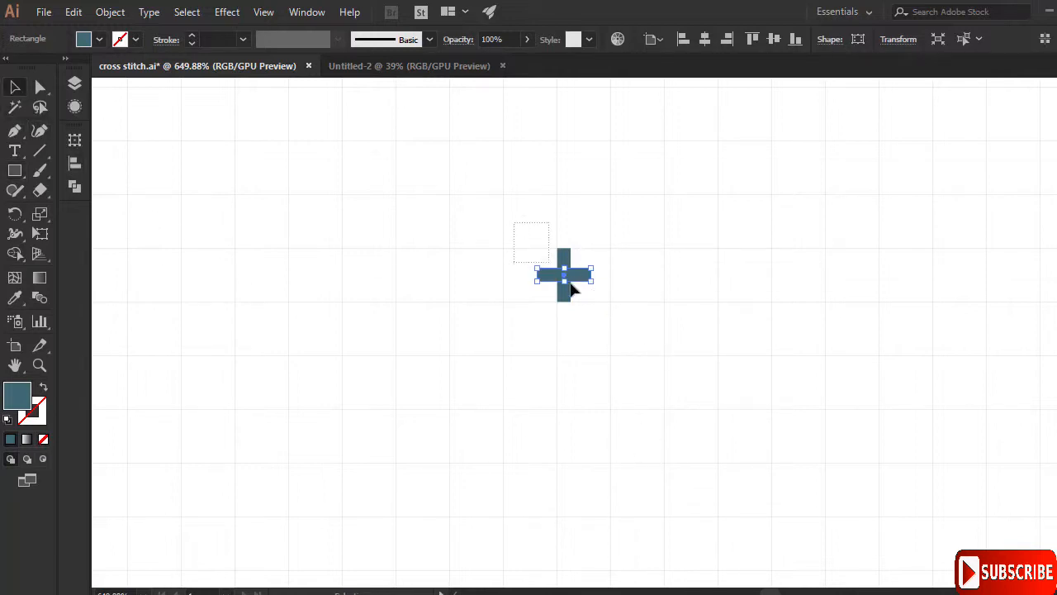
left_click_drag(609, 316, 609, 315)
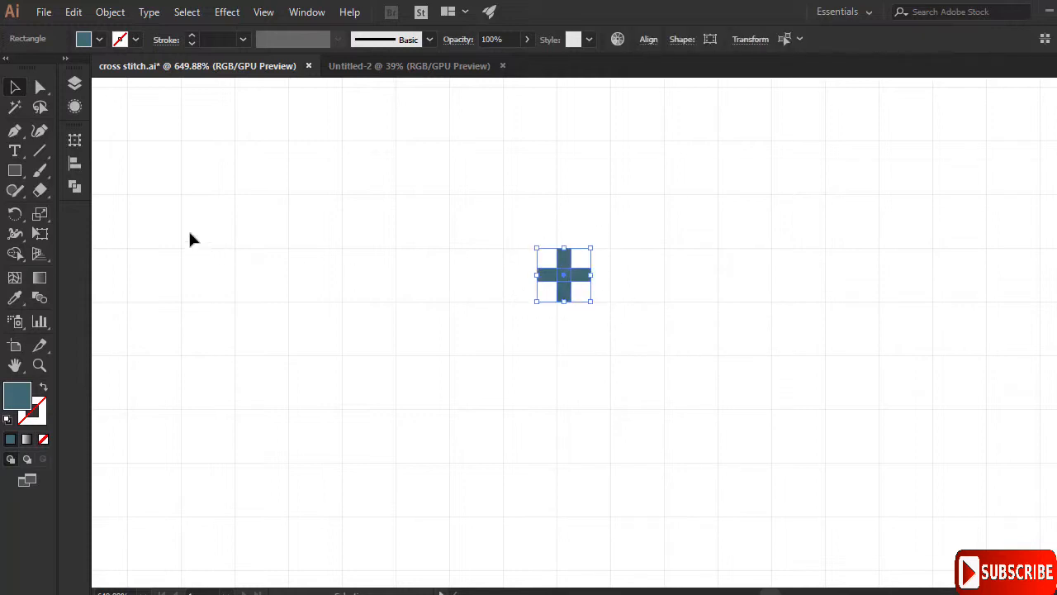
left_click(76, 187)
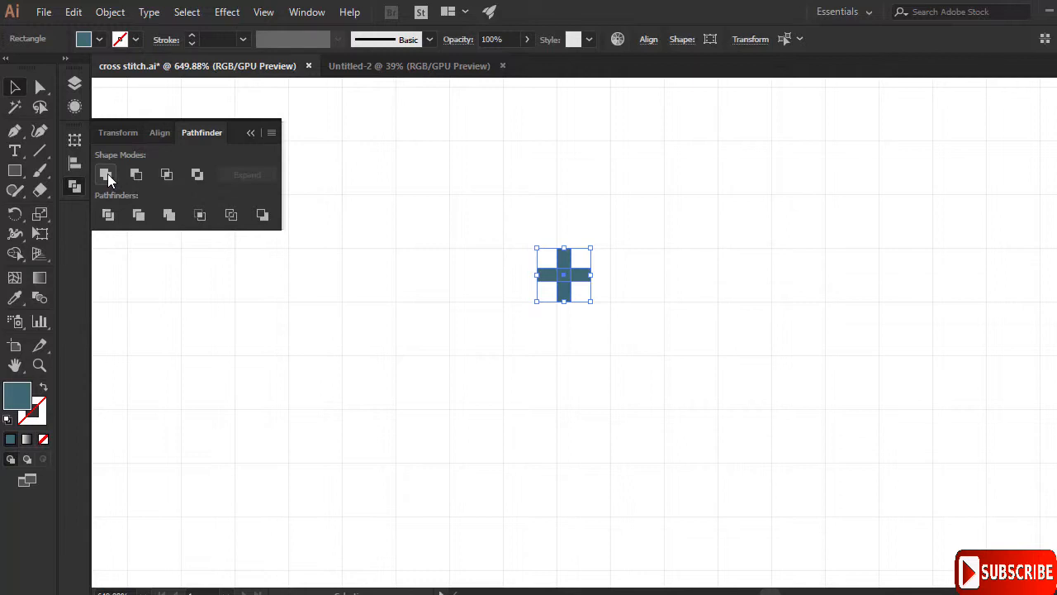
left_click(107, 173)
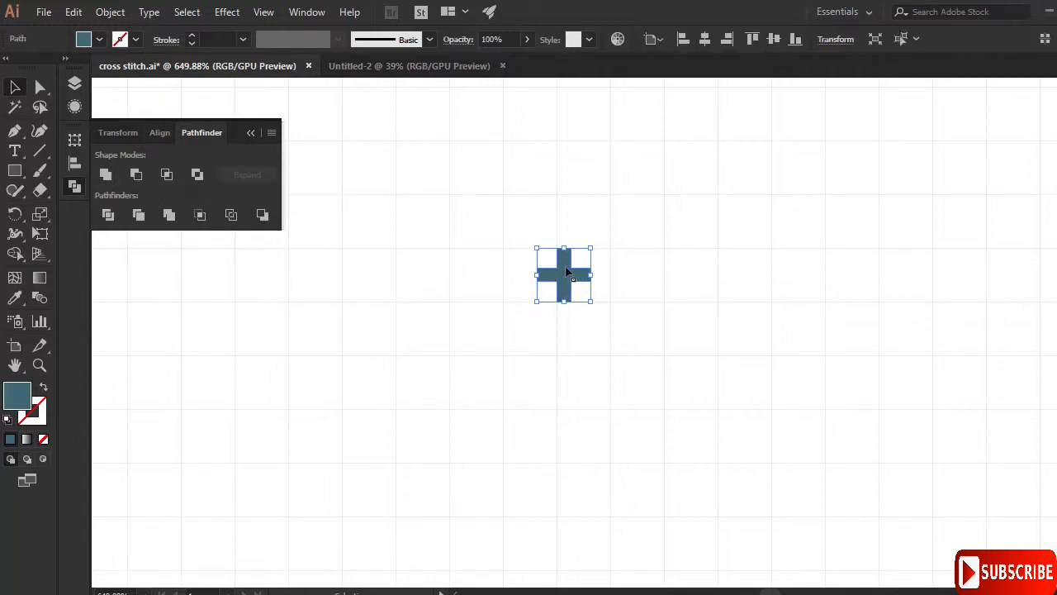
left_click(251, 133)
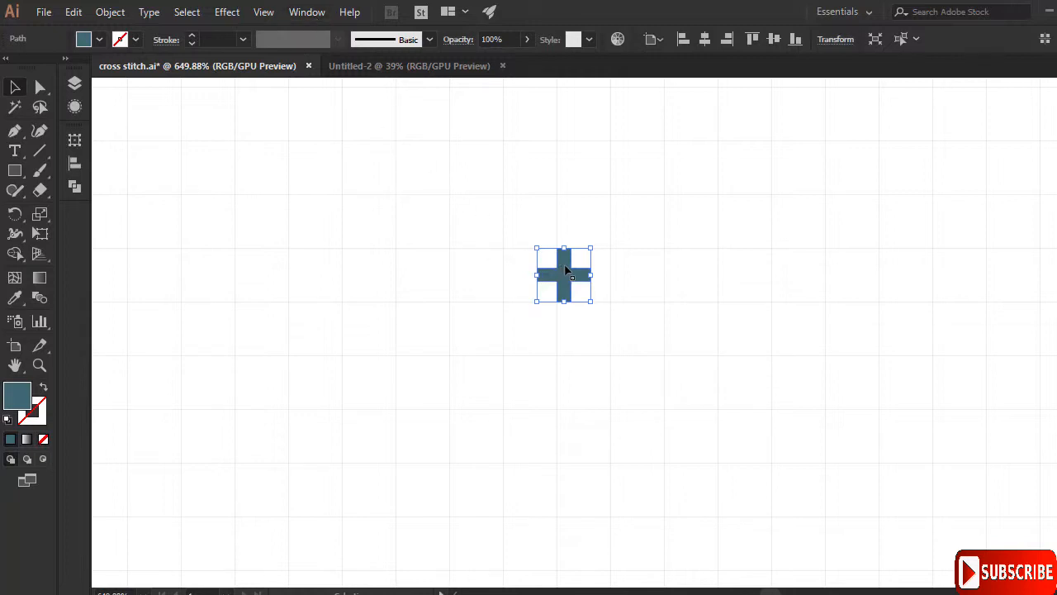
- Nudge the plus shape slightly to the right and reselect it
left_click_drag(565, 271, 585, 272)
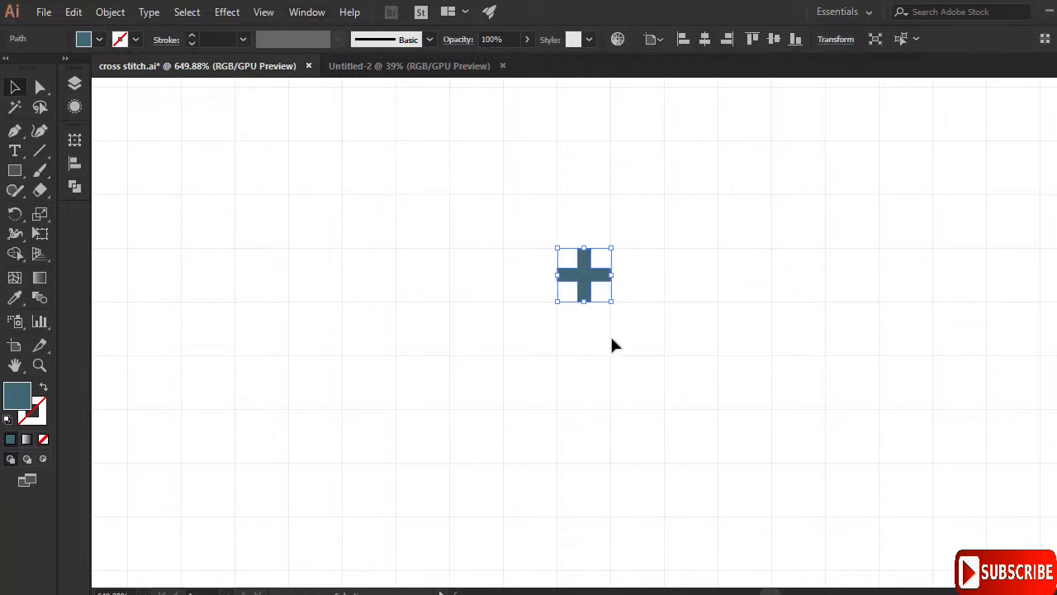
left_click(612, 344)
left_click(588, 279)
mouse_move(619, 248)
left_mouse_down()
mouse_move(594, 229)
mouse_move(631, 257)
mouse_move(604, 228)
mouse_move(574, 240)
mouse_move(602, 246)
left_mouse_up()
- Turn off Snap to Grid and rotate the plus 45° into an X
left_click(264, 12)
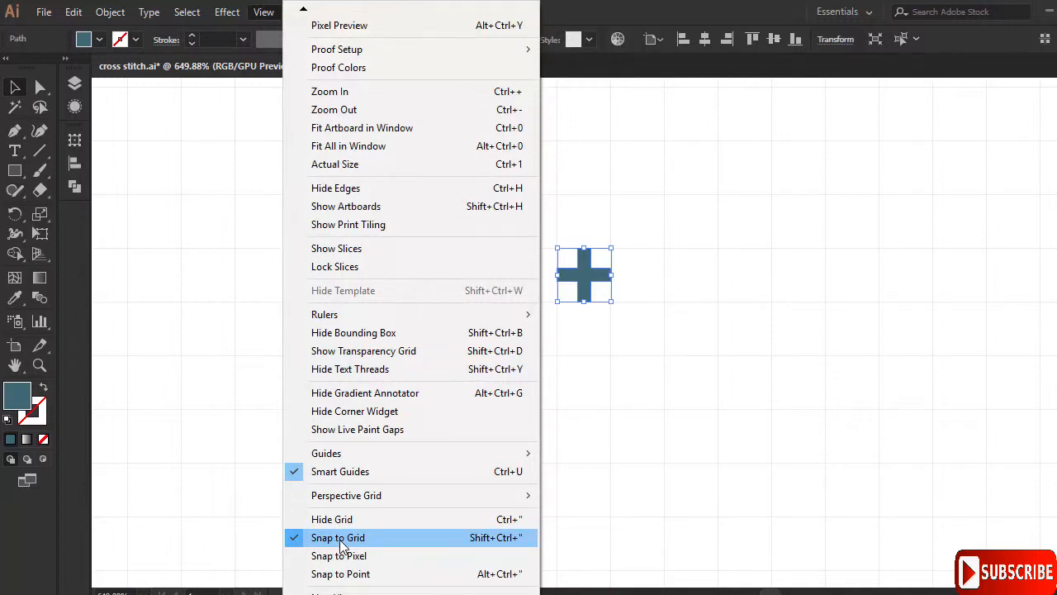
left_click(341, 543)
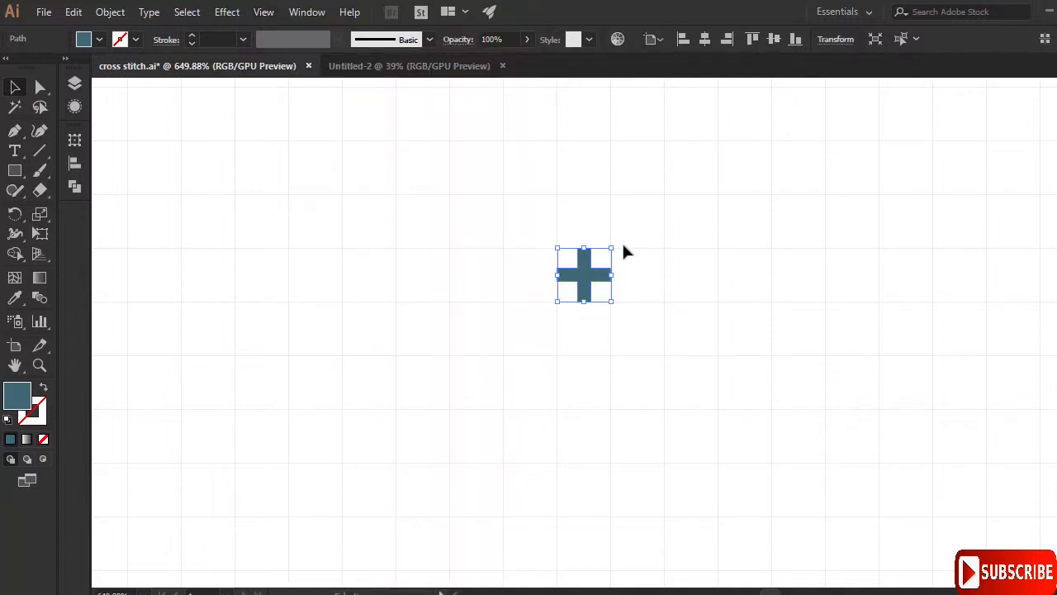
left_click_drag(616, 246, 584, 230)
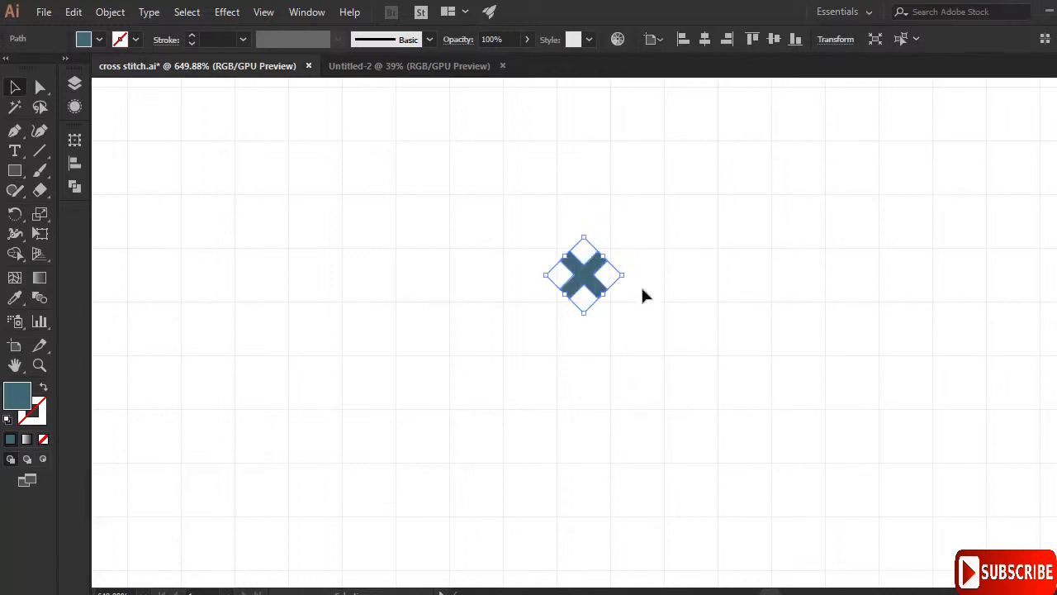
- Zoom in on the rotated X stitch
left_click(36, 366)
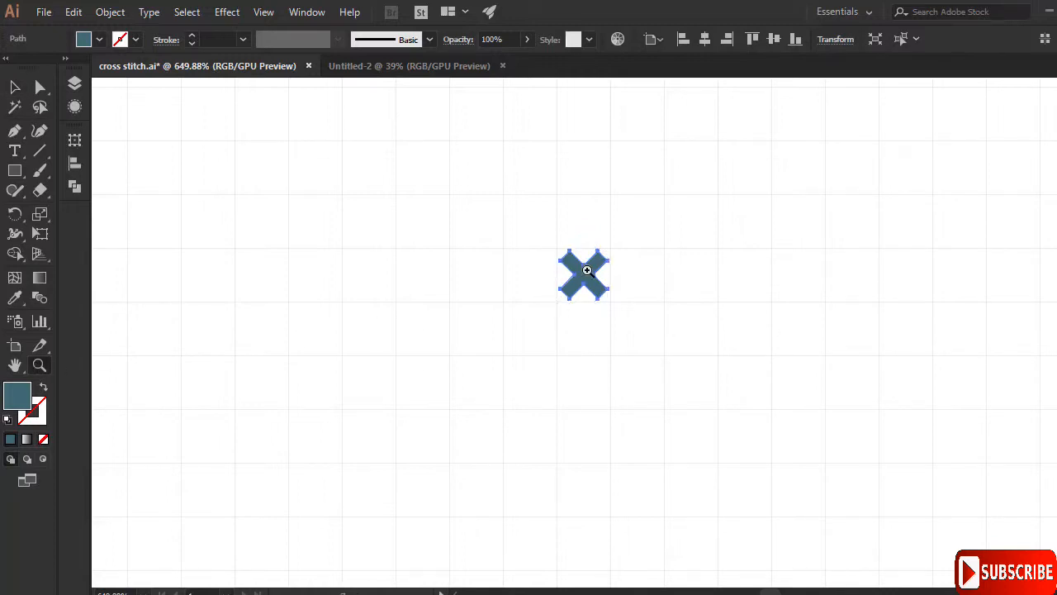
left_click_drag(583, 273, 666, 295)
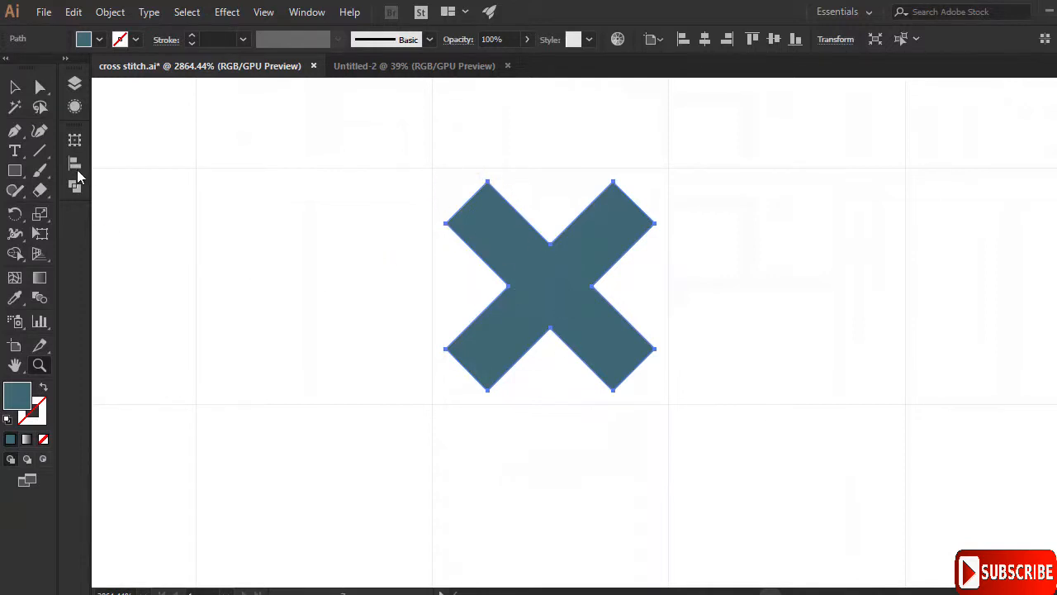
- Use the Transform panel to set the X stitch to W 10 px and H 10 px
left_click(311, 18)
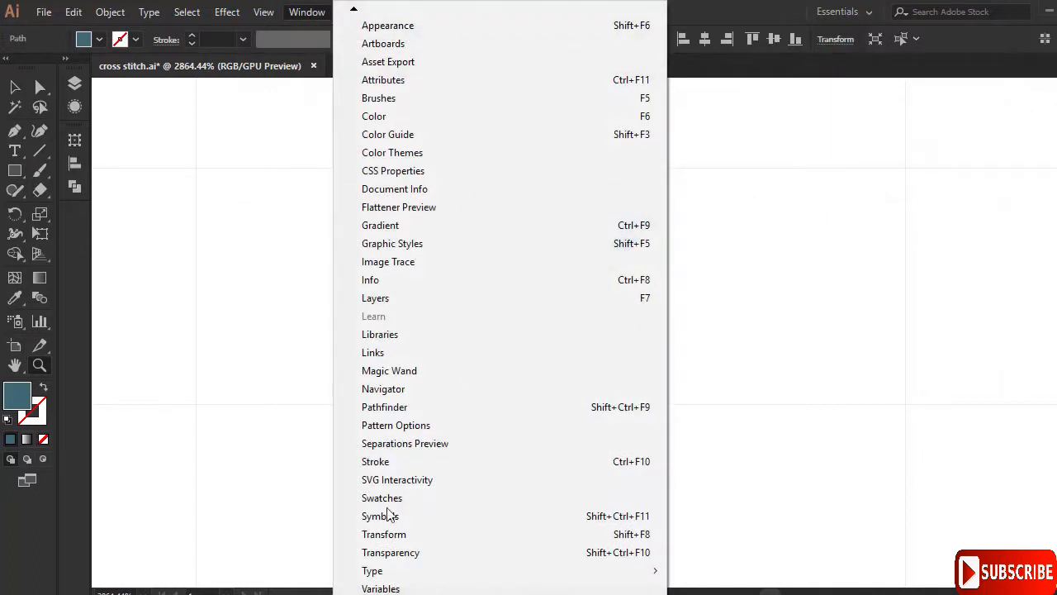
scroll(404, 578, "down", 5)
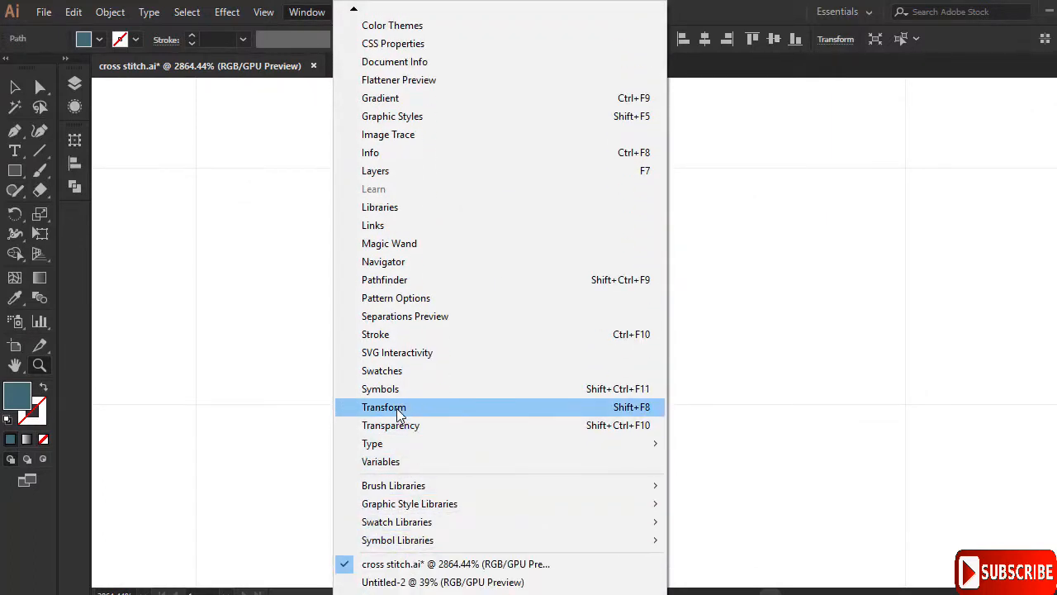
left_click(634, 417)
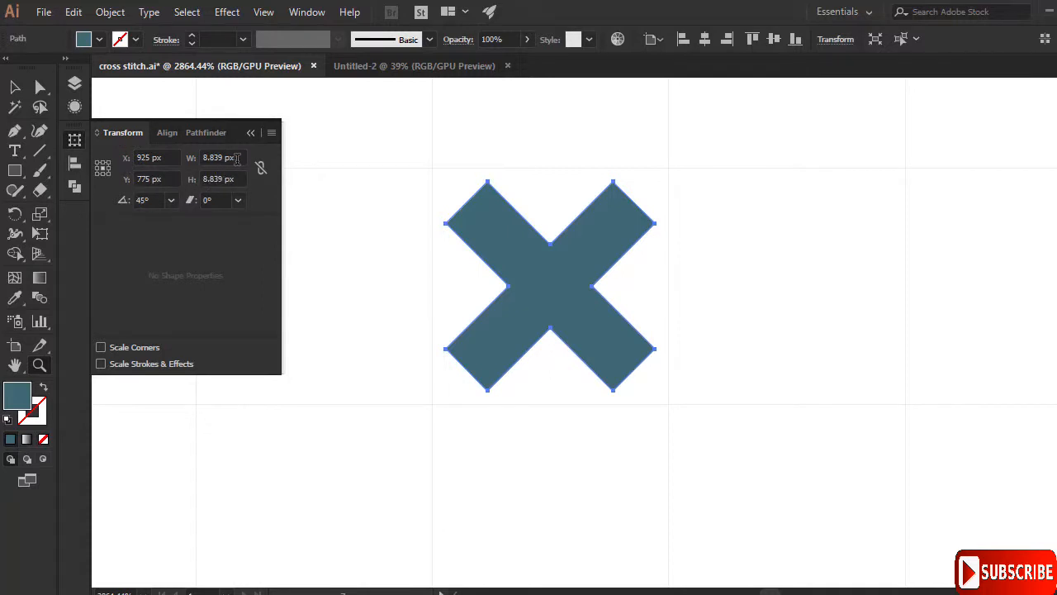
left_click_drag(237, 159, 175, 157)
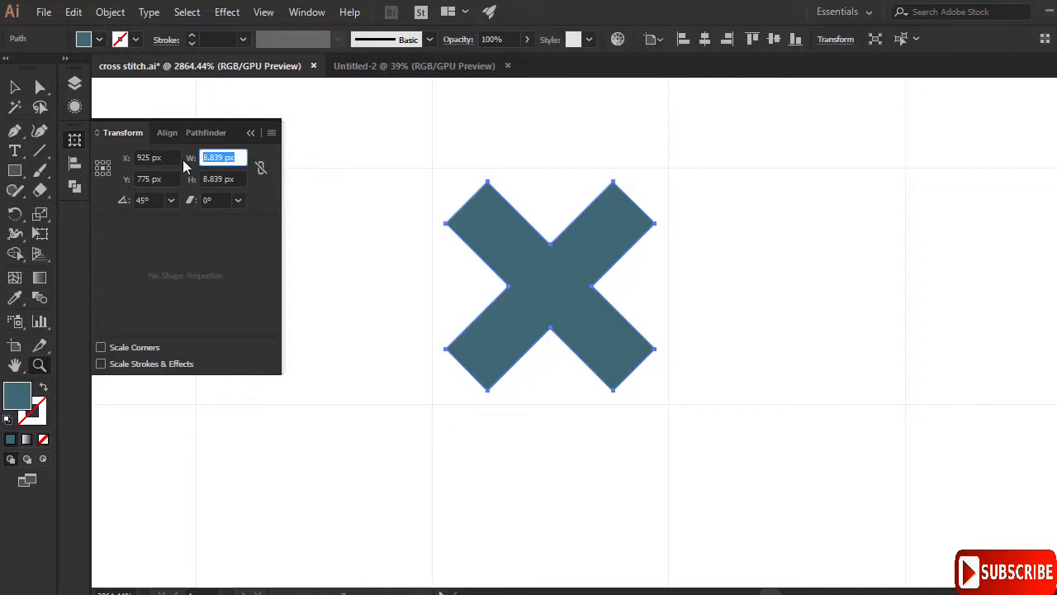
type("10")
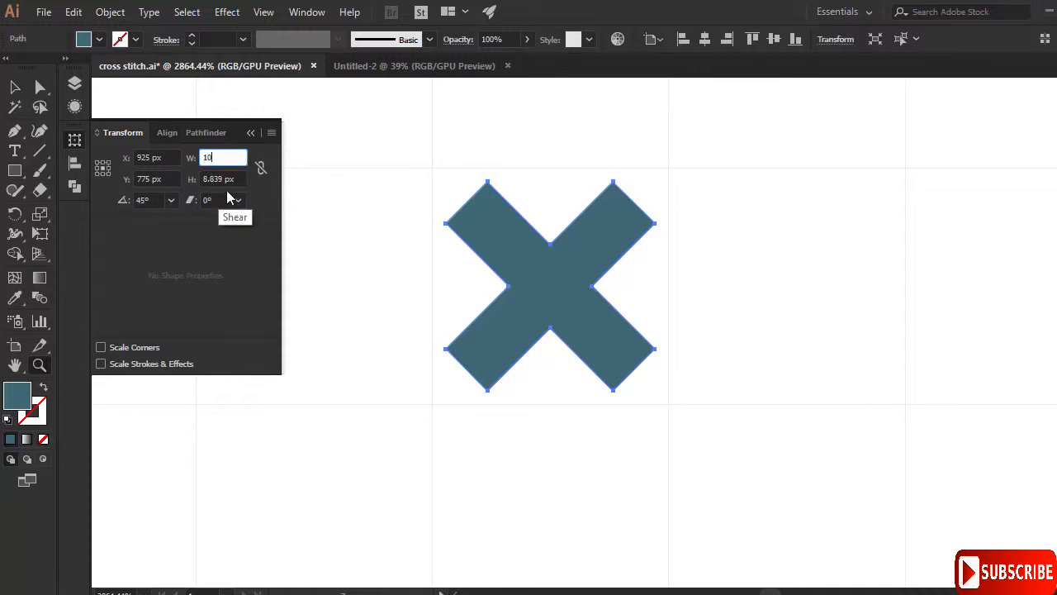
key("Tab")
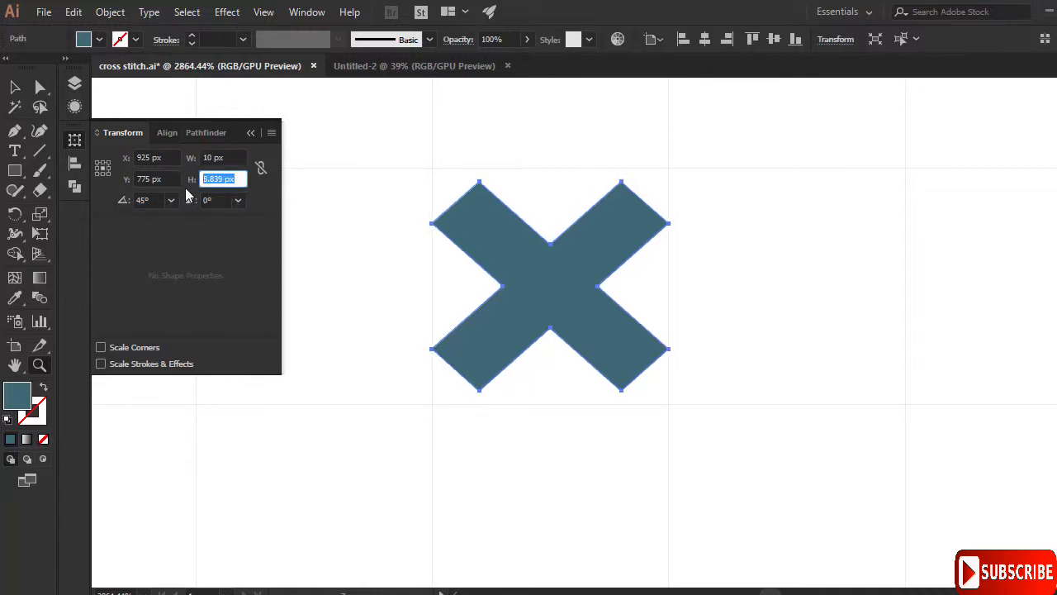
type("10")
key("Return")
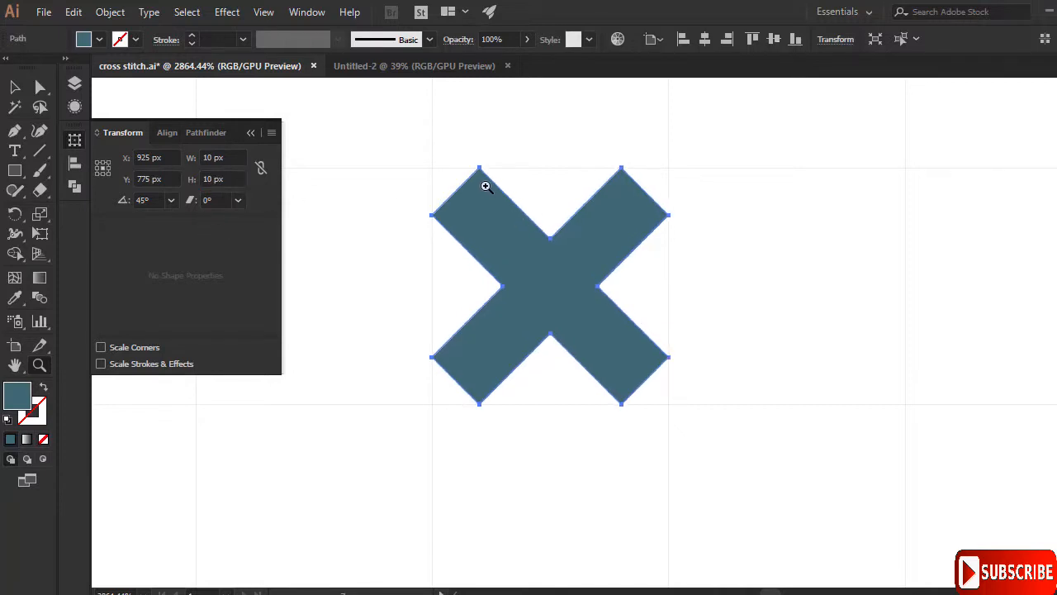
- Collapse the Transform panel and zoom back out from the stitch
left_click_drag(468, 163, 495, 246)
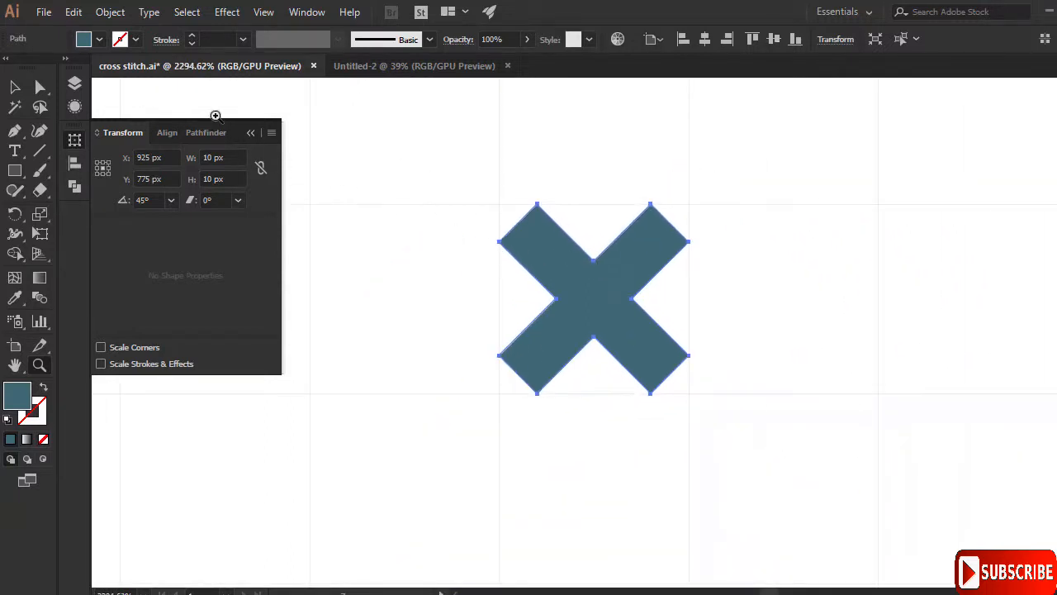
left_click(251, 135)
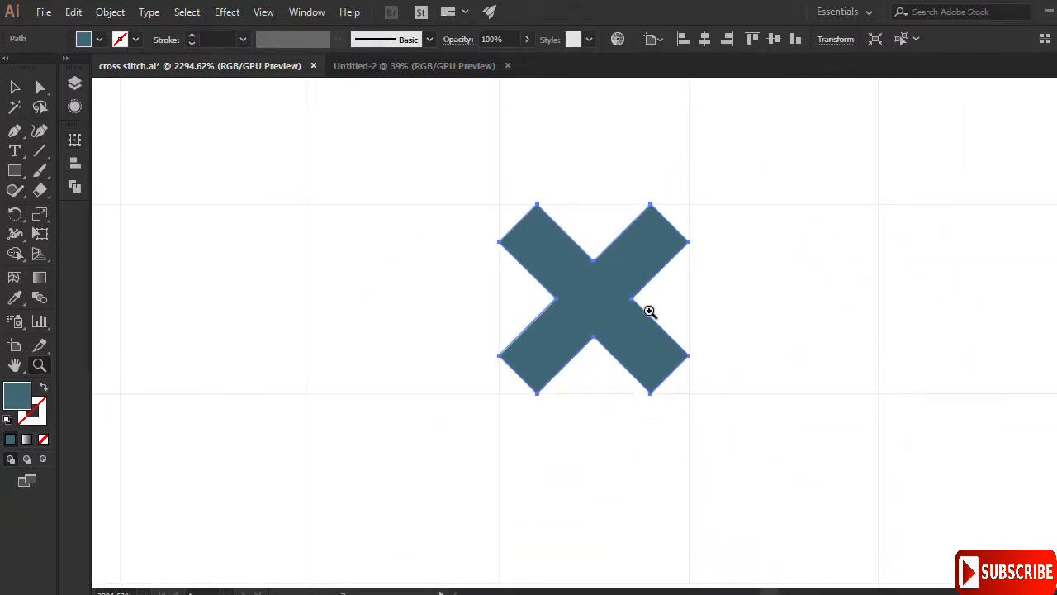
left_click_drag(649, 308, 534, 371)
left_click_drag(697, 310, 668, 321)
- Bring the stitched letter into view and display the Swatches panel
left_click(14, 87)
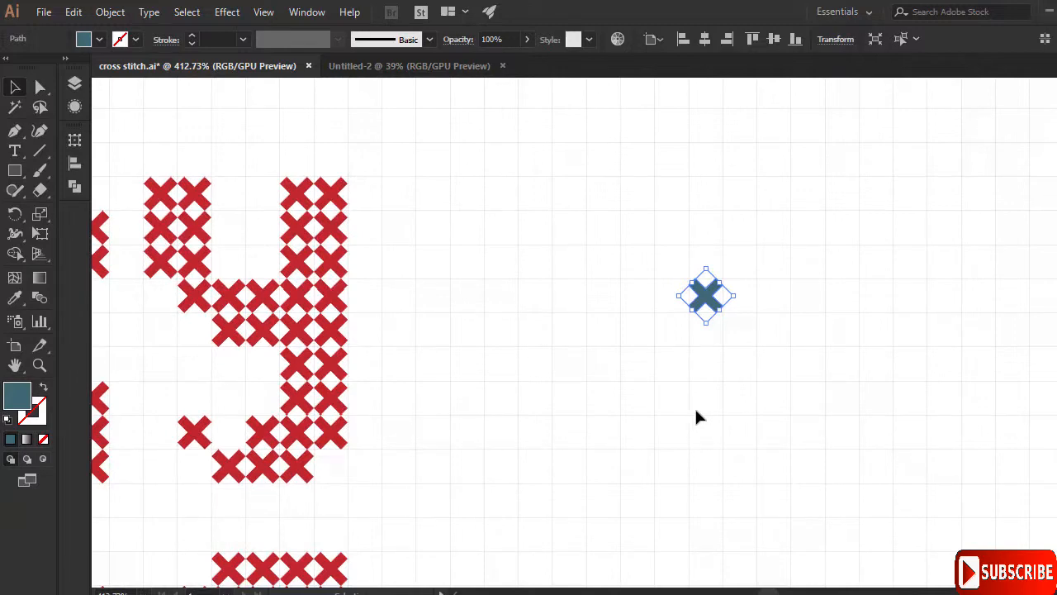
left_click_drag(723, 359, 635, 396)
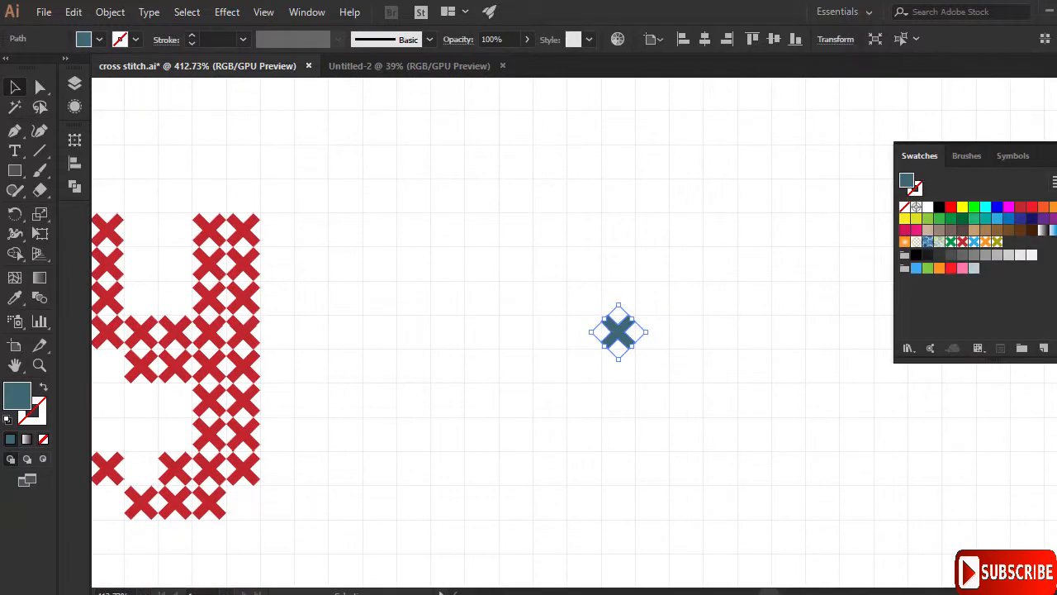
left_click(306, 11)
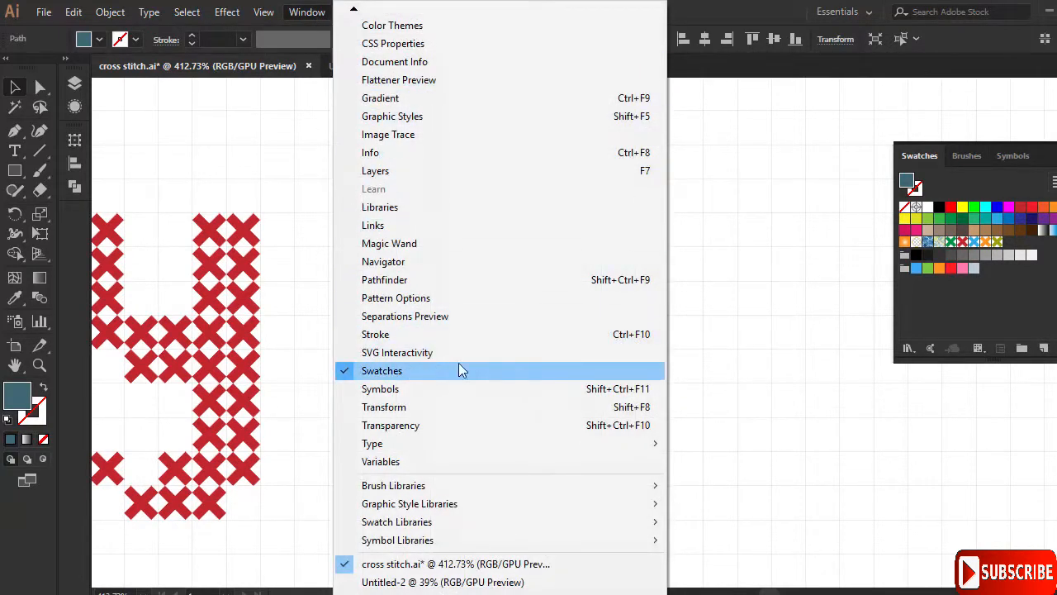
left_click(485, 370)
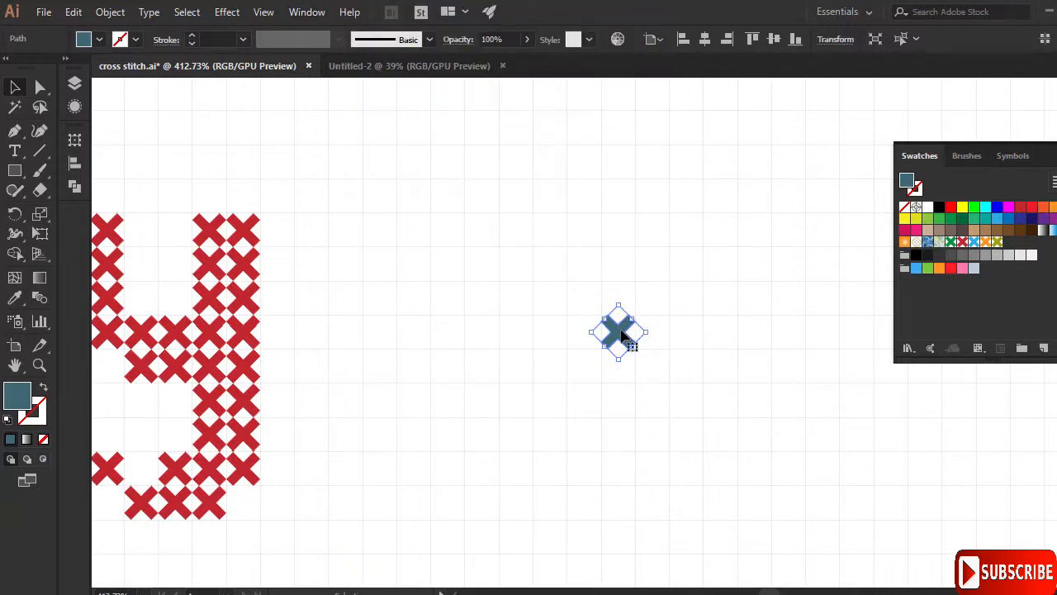
mouse_move(625, 332)
left_mouse_down()
mouse_move(634, 332)
mouse_move(619, 332)
left_mouse_up()
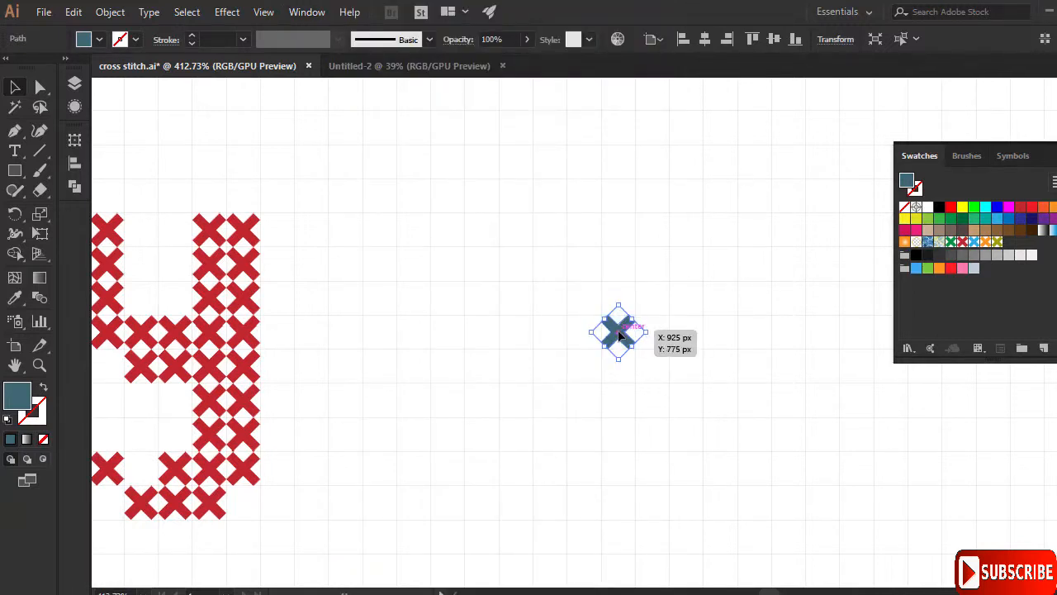
- Drag the blue-grey X shape into the Swatches panel as a new pattern swatch
left_click(118, 13)
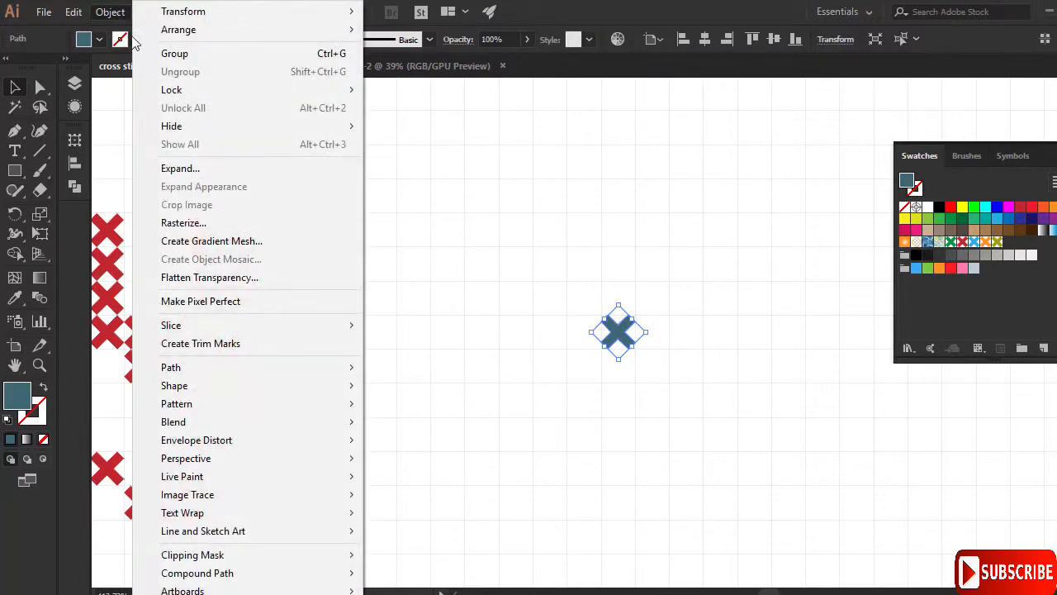
left_click(234, 168)
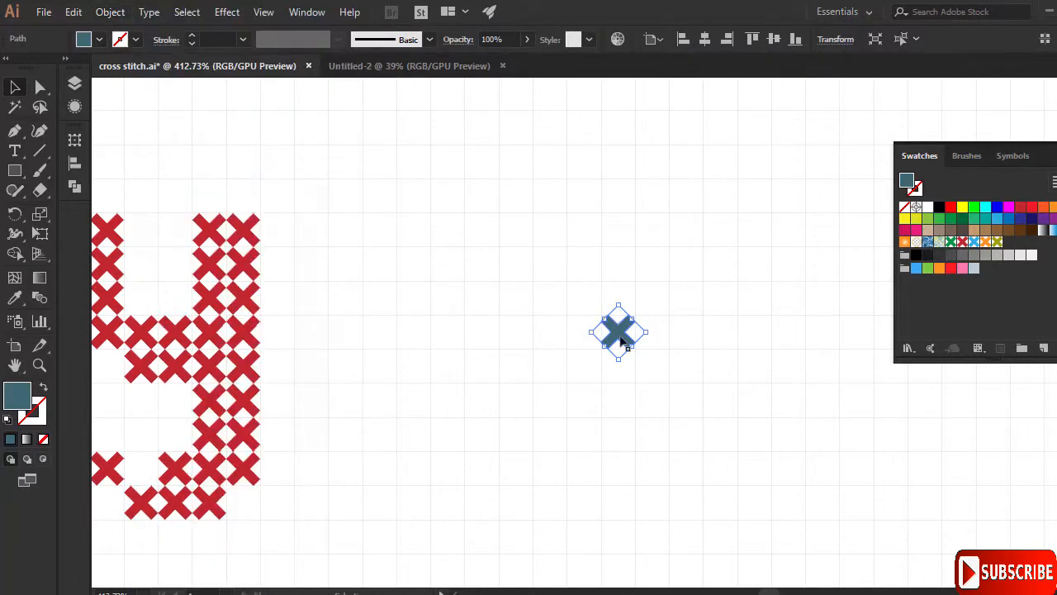
left_click(556, 256)
left_click(621, 335)
left_click_drag(621, 335, 939, 283)
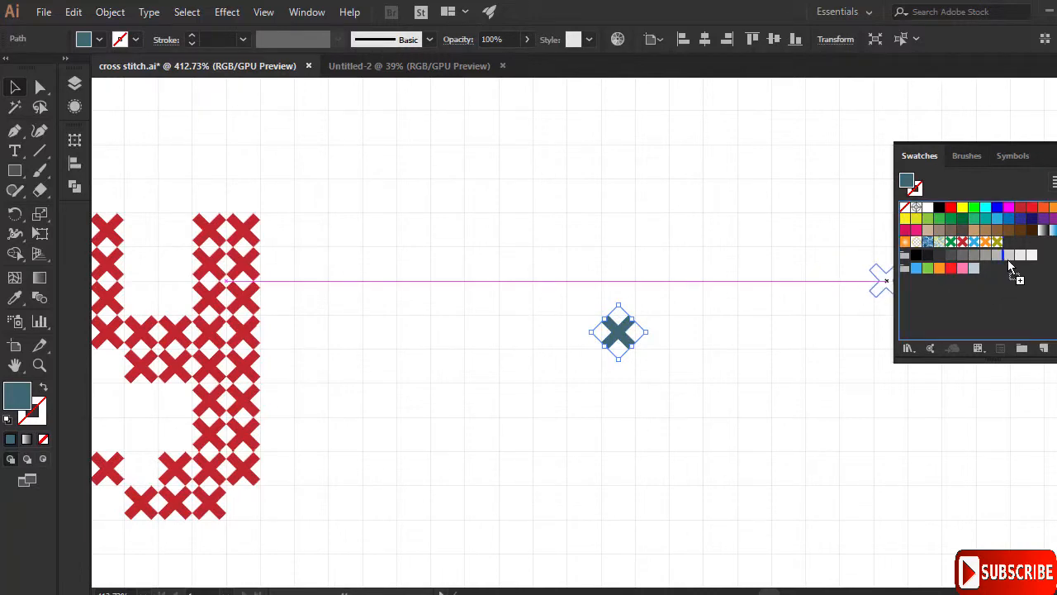
left_click_drag(1001, 270, 998, 270)
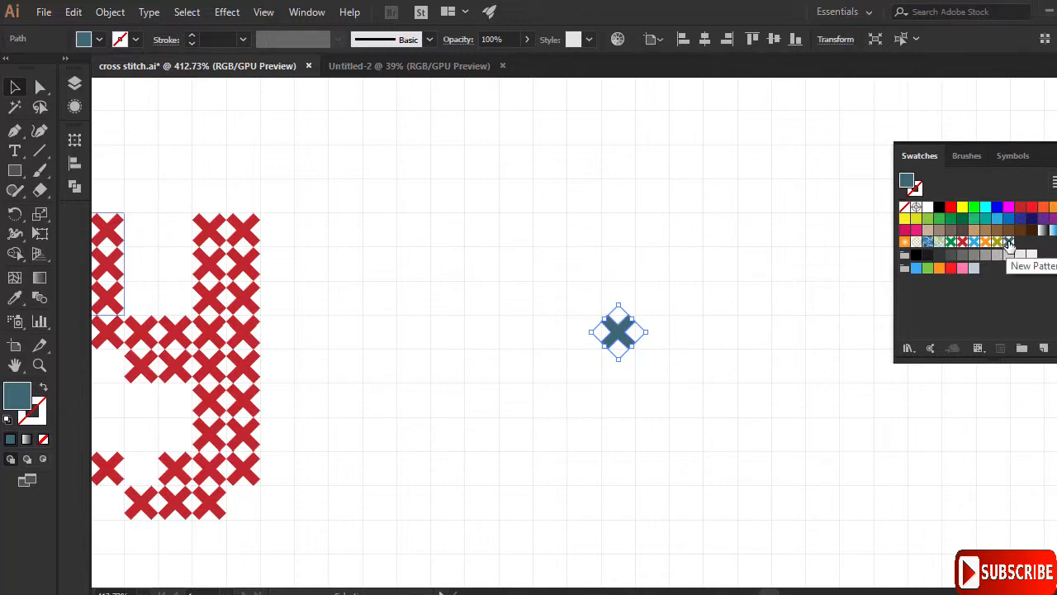
- Edit the new X pattern swatch, recolouring its centre X brown after trying yellow
double_click(1008, 243)
left_click(582, 329)
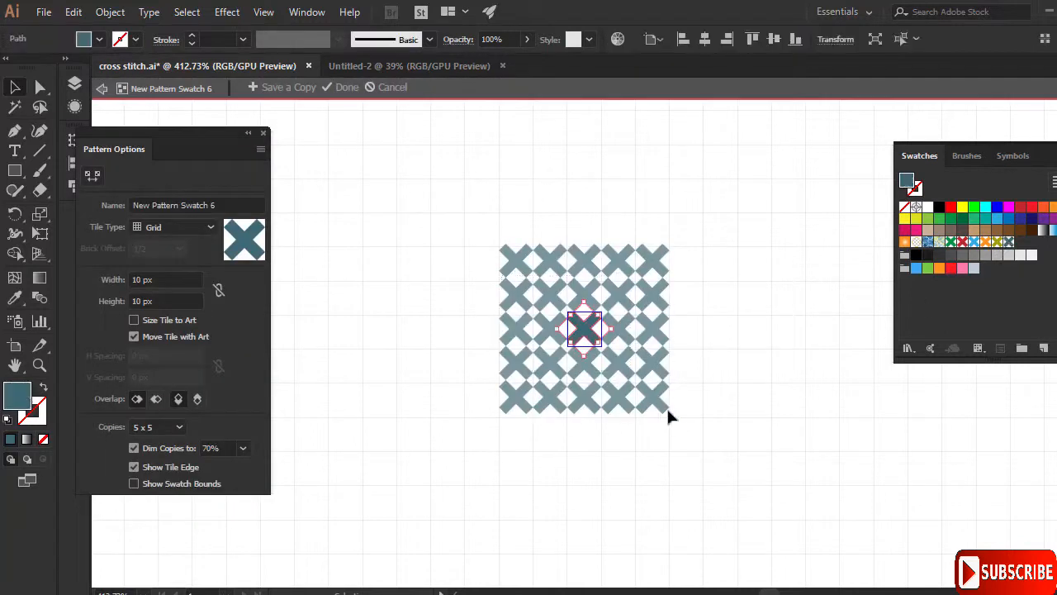
left_click(905, 218)
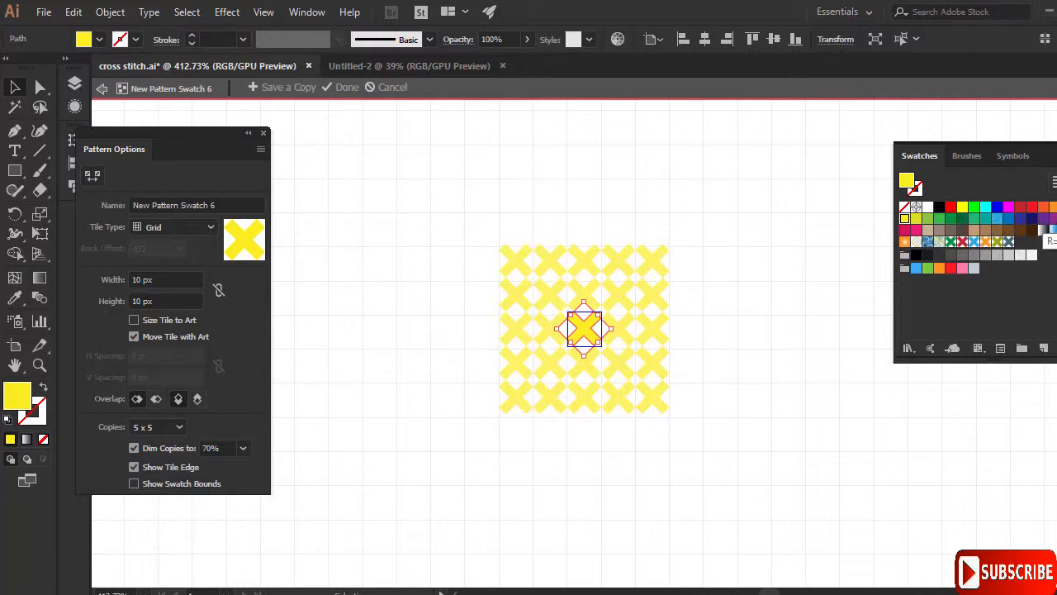
left_click(1020, 230)
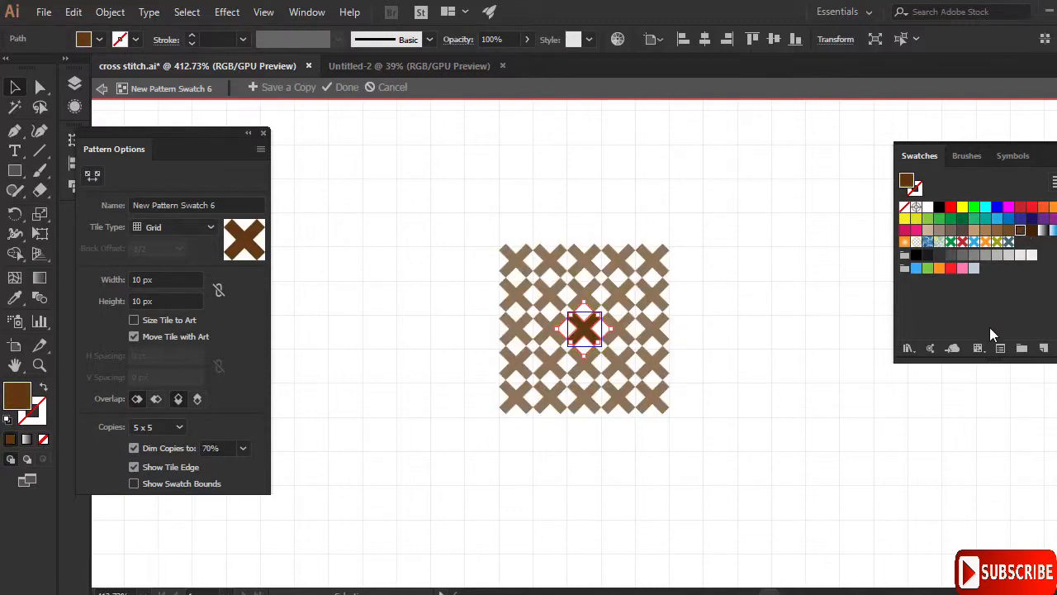
left_click(347, 88)
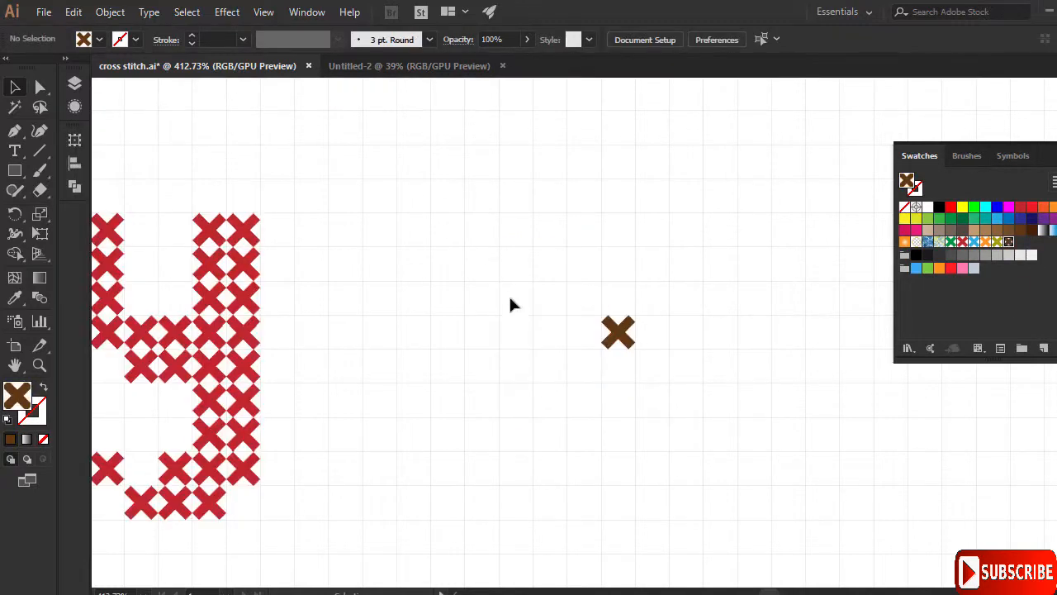
- Nudge the brown X slightly and zoom out to see the MERRY XMAS design
mouse_move(617, 332)
left_mouse_down()
mouse_move(619, 299)
mouse_move(620, 333)
left_mouse_up()
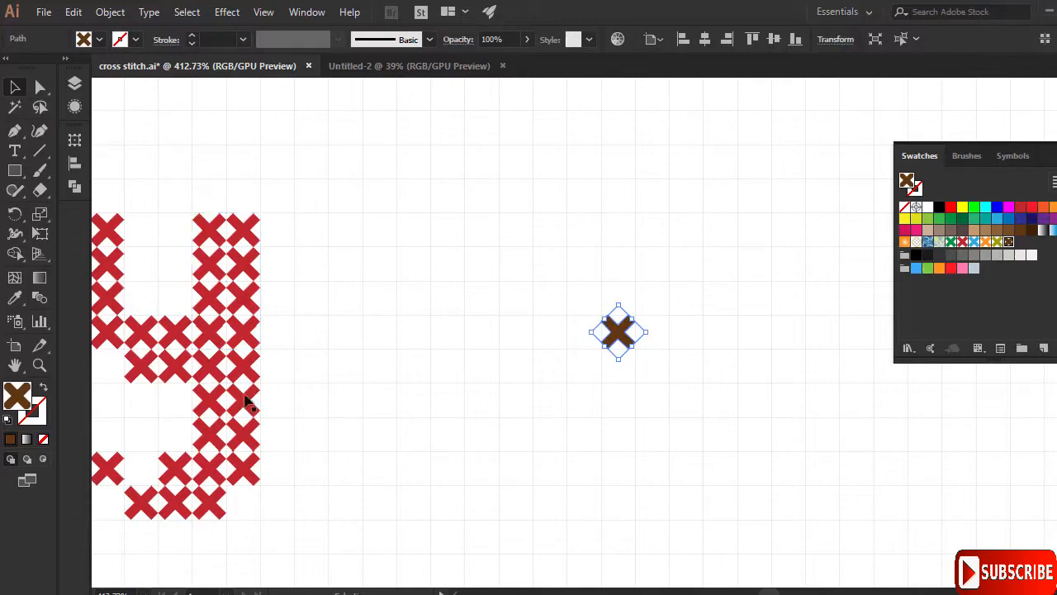
left_click(38, 364)
left_click(462, 356, "alt")
left_click(463, 356, "alt")
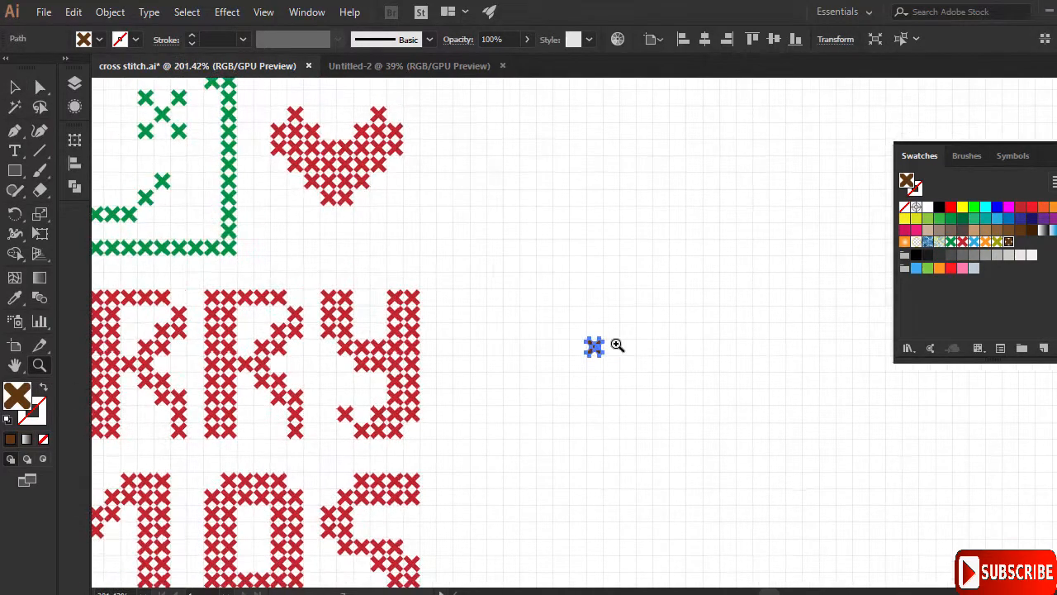
left_click(615, 330, "alt")
left_click_drag(614, 323, 519, 330)
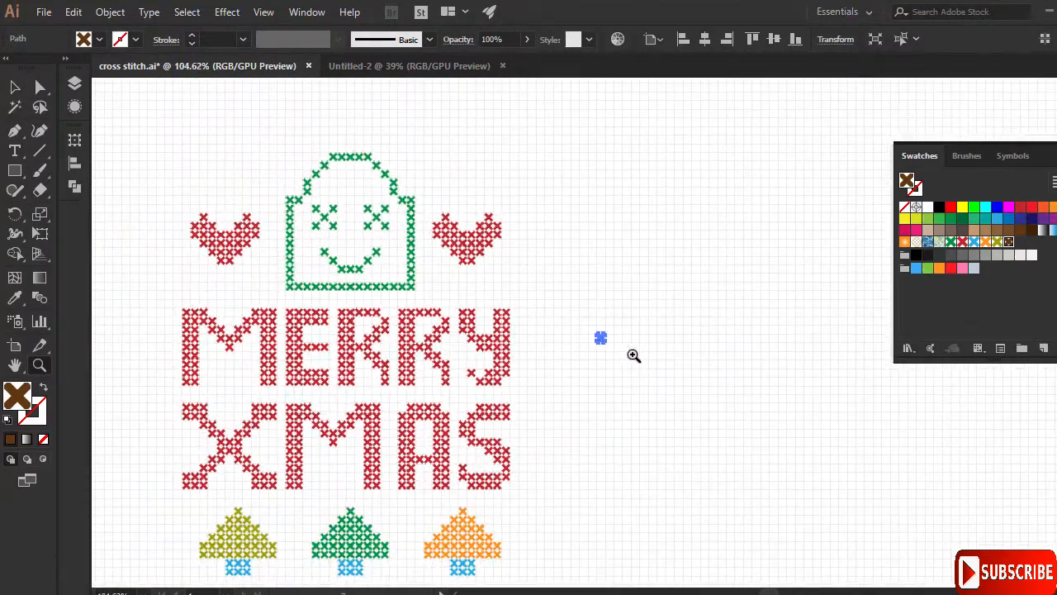
left_click_drag(633, 354, 674, 364)
- Deselect the X, enable View > Snap to Grid, and zoom in right of the lettering
left_click(21, 90)
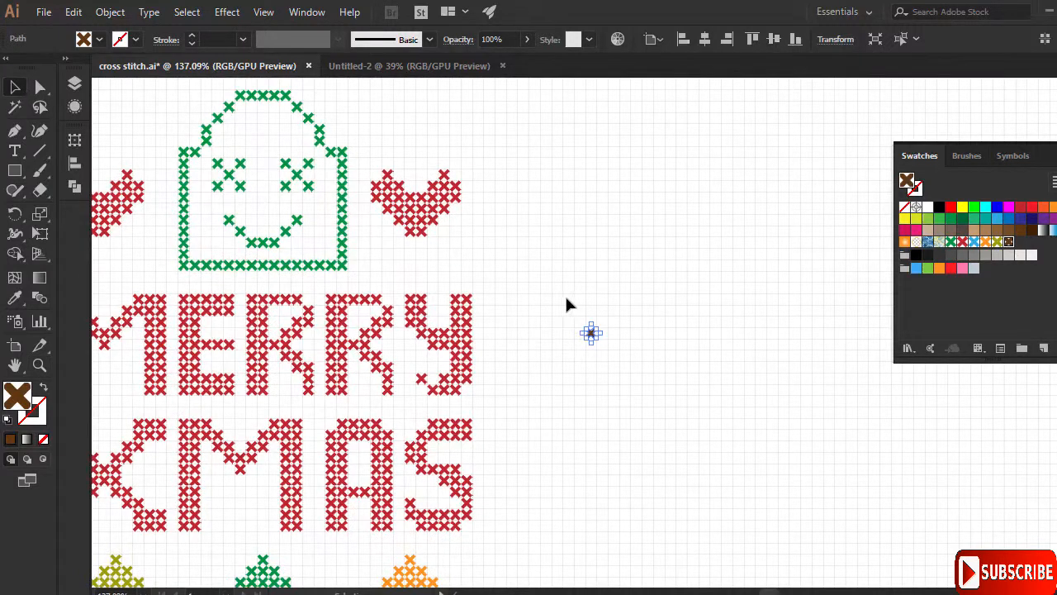
left_click(597, 356)
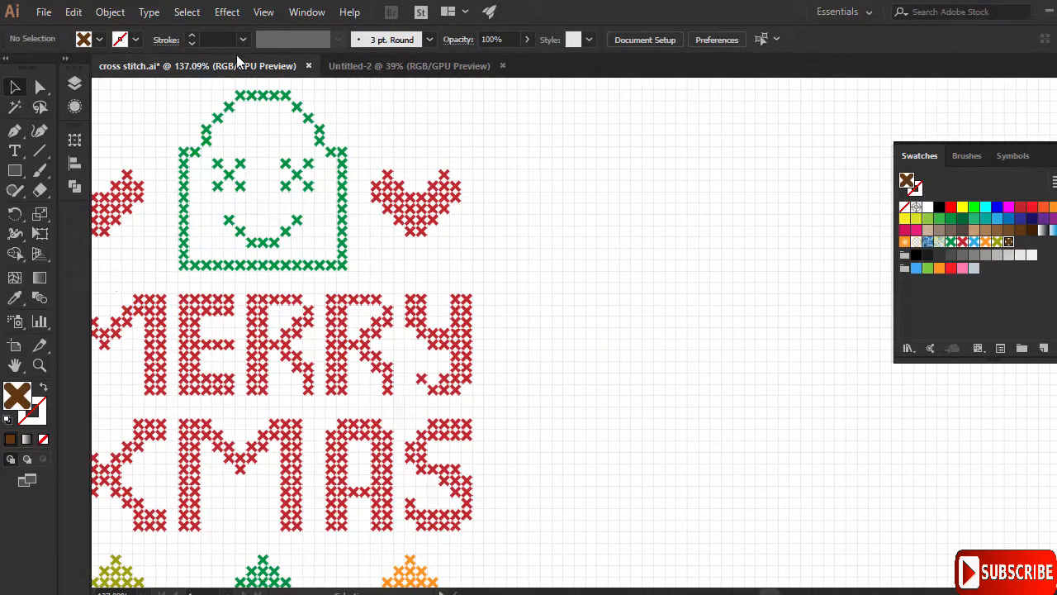
left_click(263, 14)
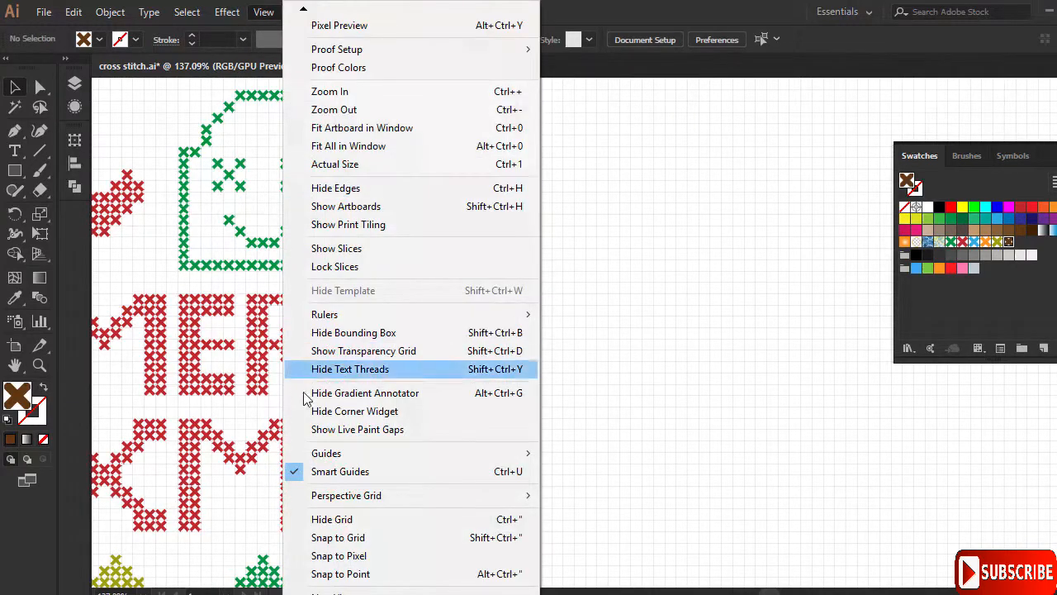
left_click(331, 537)
left_click(39, 365)
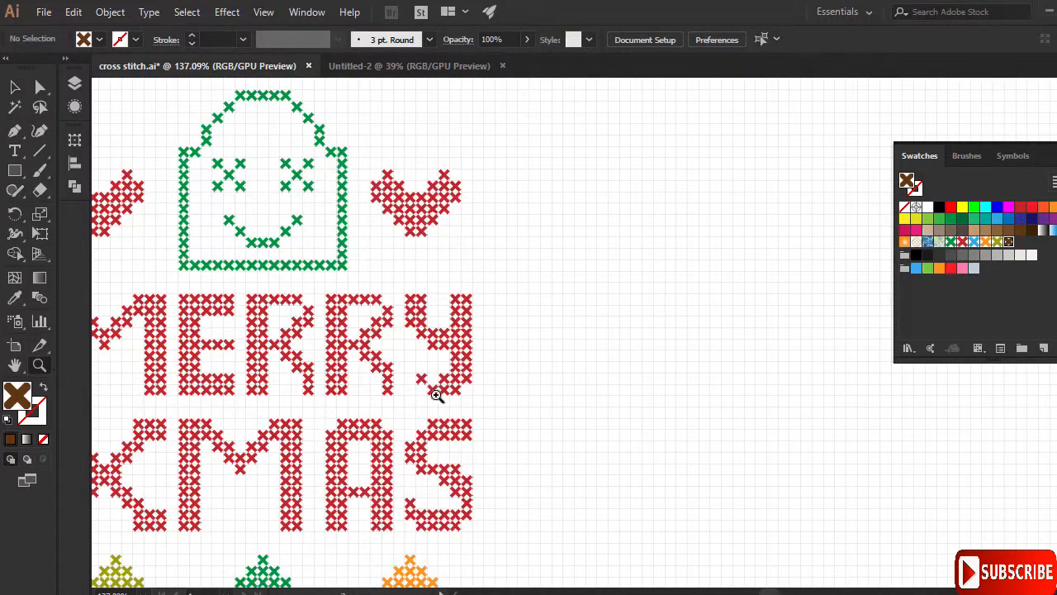
left_click_drag(561, 346, 652, 337)
- Draw a tall brown-pattern rectangle right of MERRY and a wide one below it
left_click(14, 176)
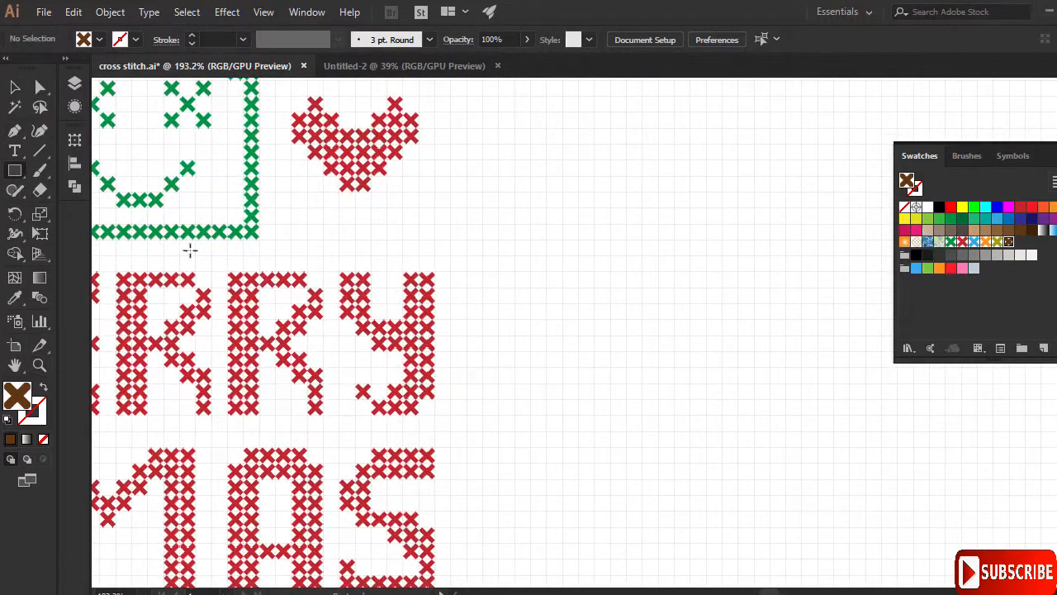
left_click_drag(546, 240, 604, 404)
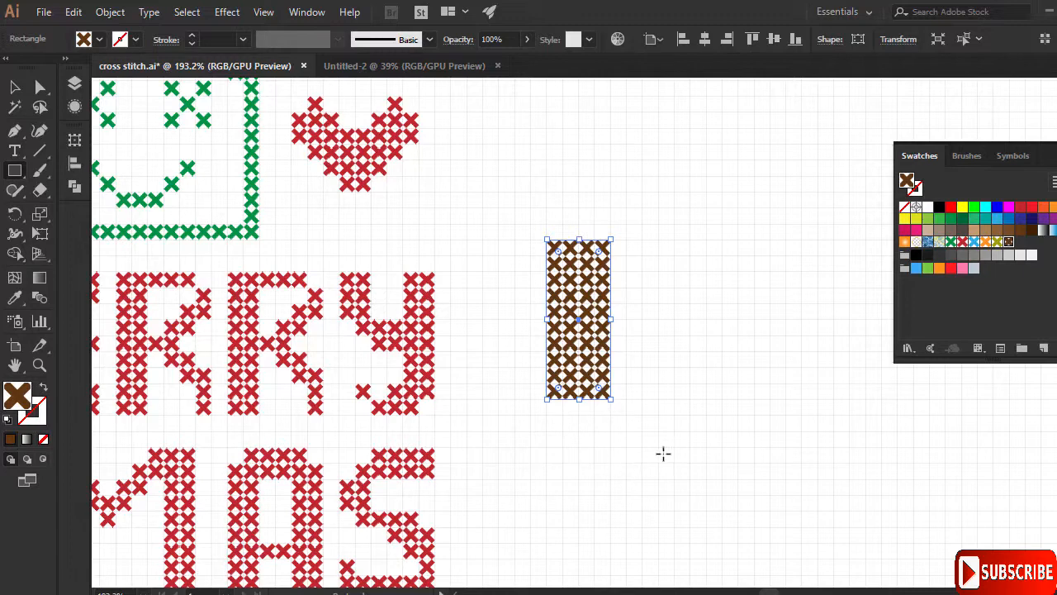
mouse_move(578, 430)
left_mouse_down()
mouse_move(622, 467)
mouse_move(724, 481)
left_mouse_up()
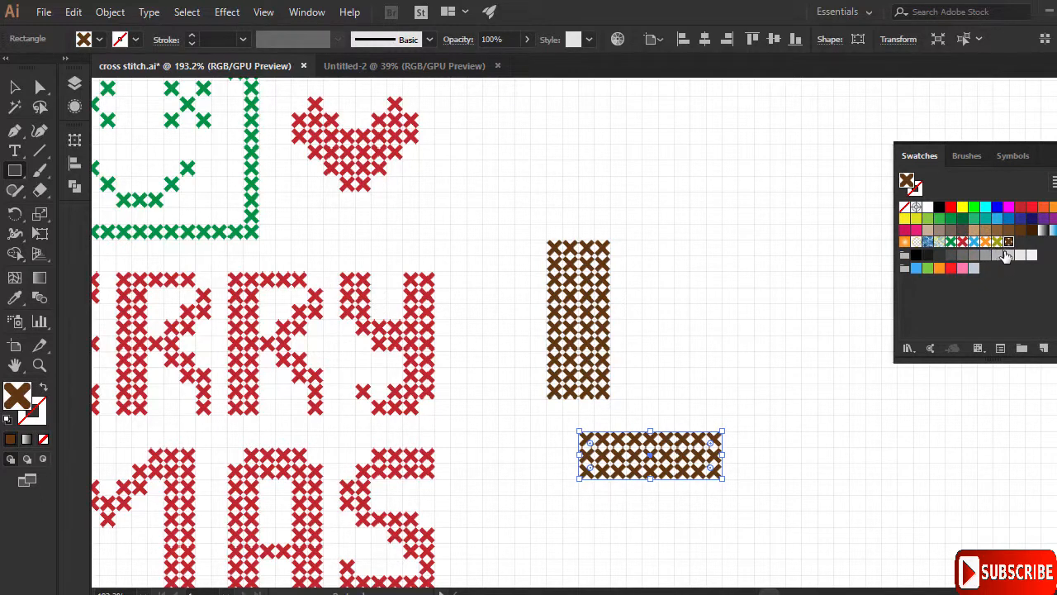
- Create New Pattern Swatch 7 from the wide bar's fill, then deselect the bar
left_click(1043, 350)
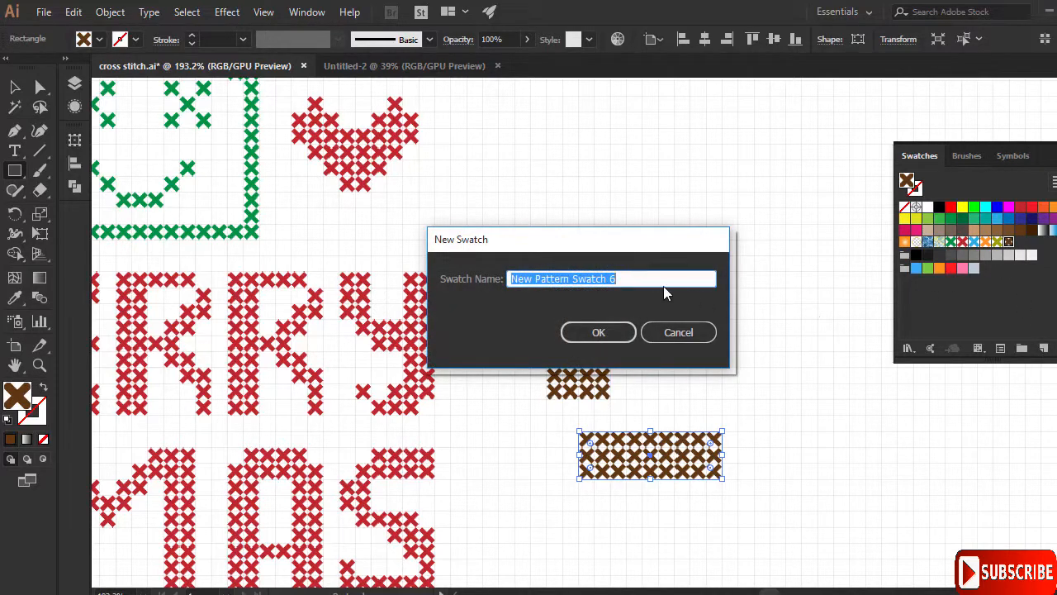
double_click(612, 279)
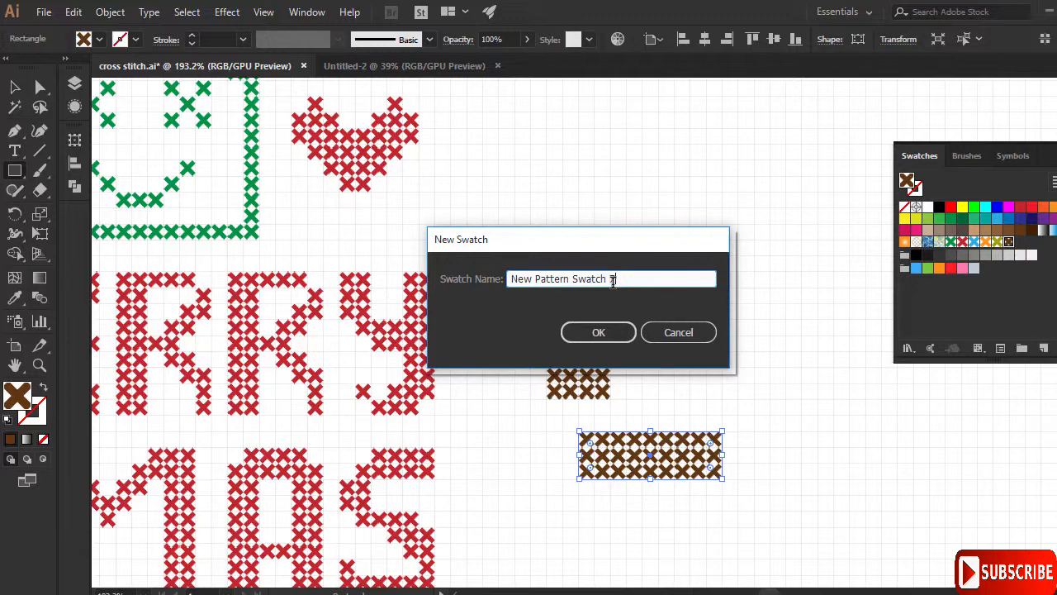
left_click(598, 331)
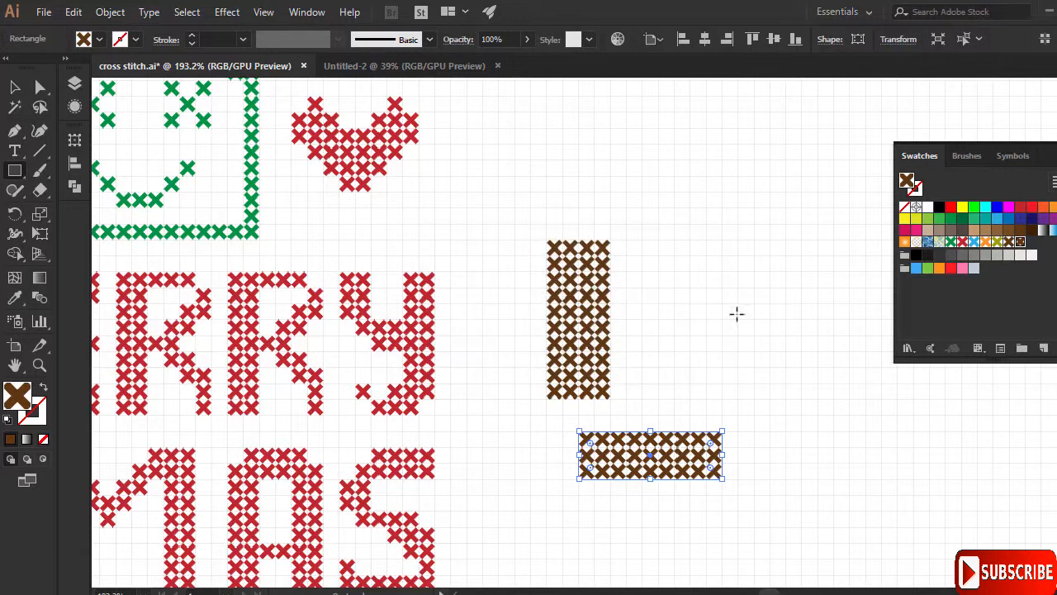
key("v")
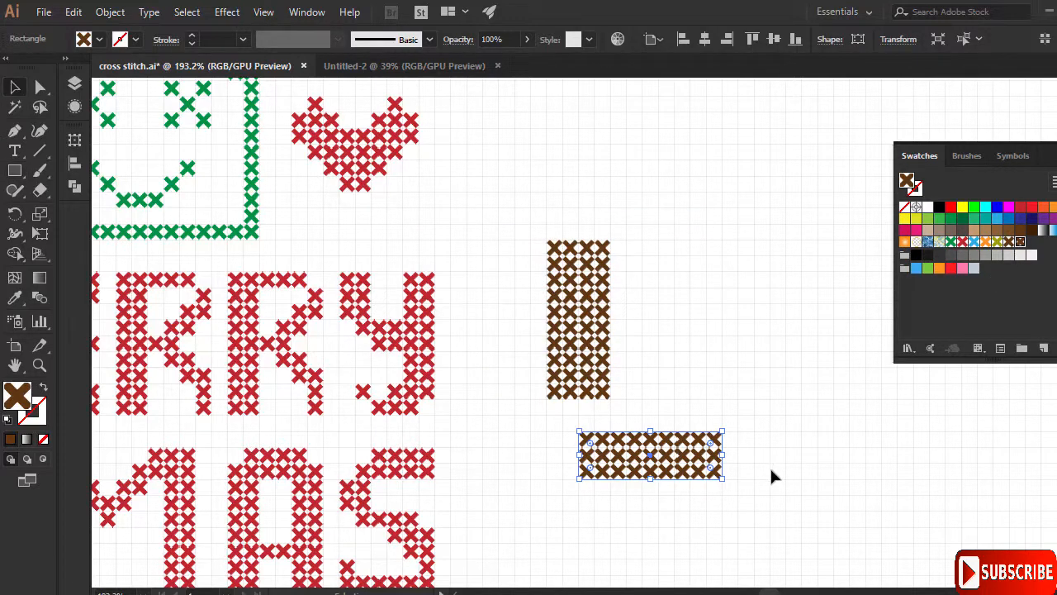
left_click(687, 318)
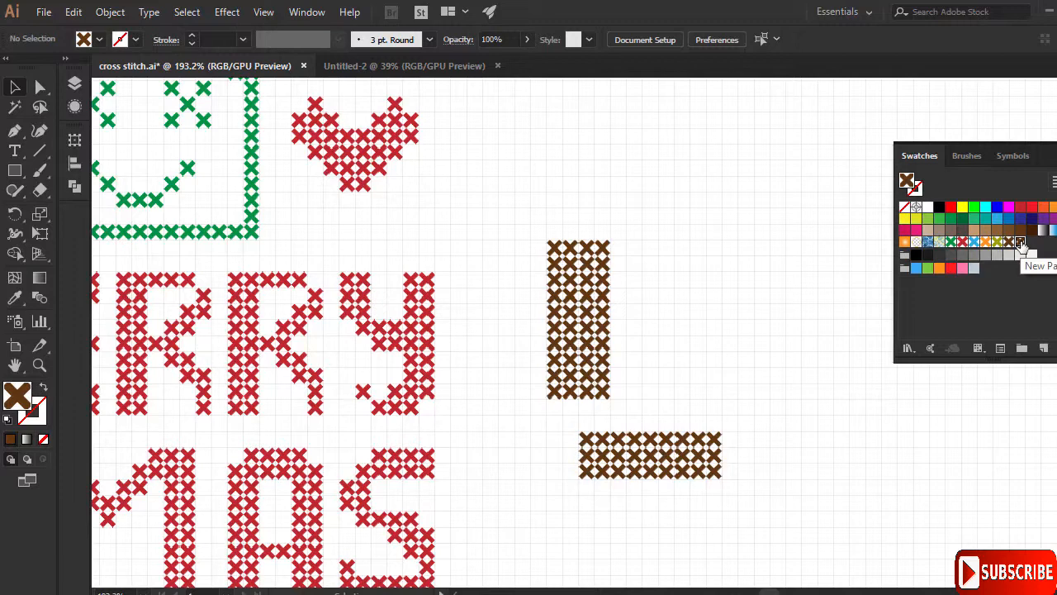
- Edit New Pattern Swatch 7 so its centre X becomes light grey
double_click(1021, 242)
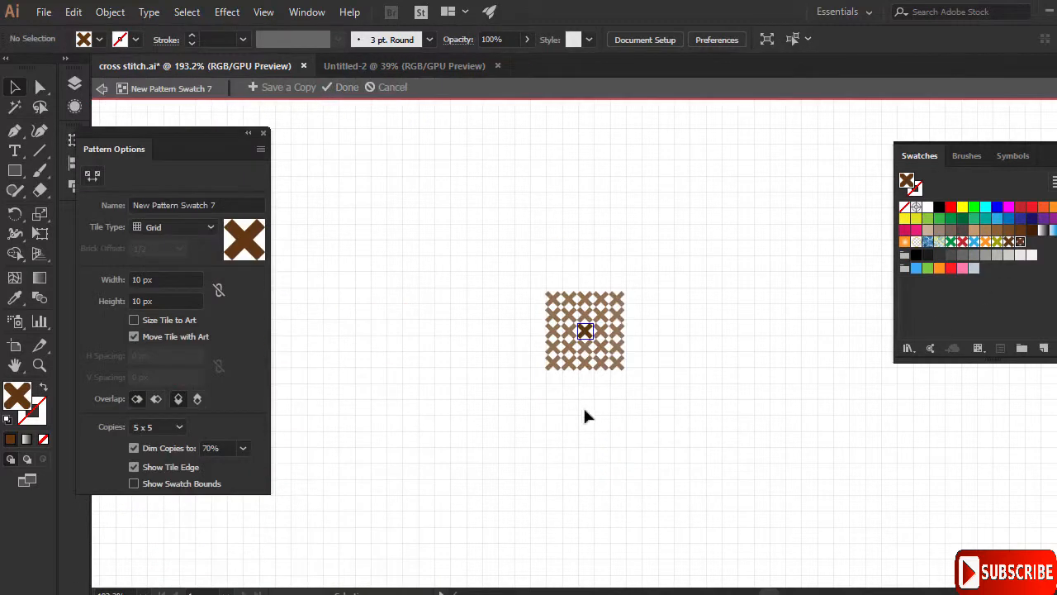
left_click_drag(682, 430, 532, 289)
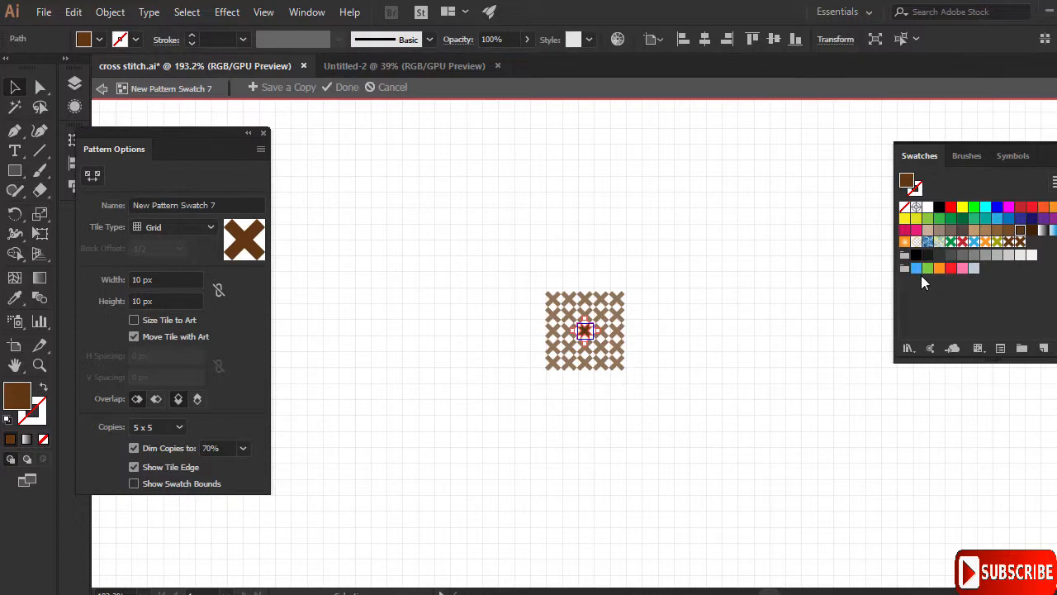
left_click(973, 268)
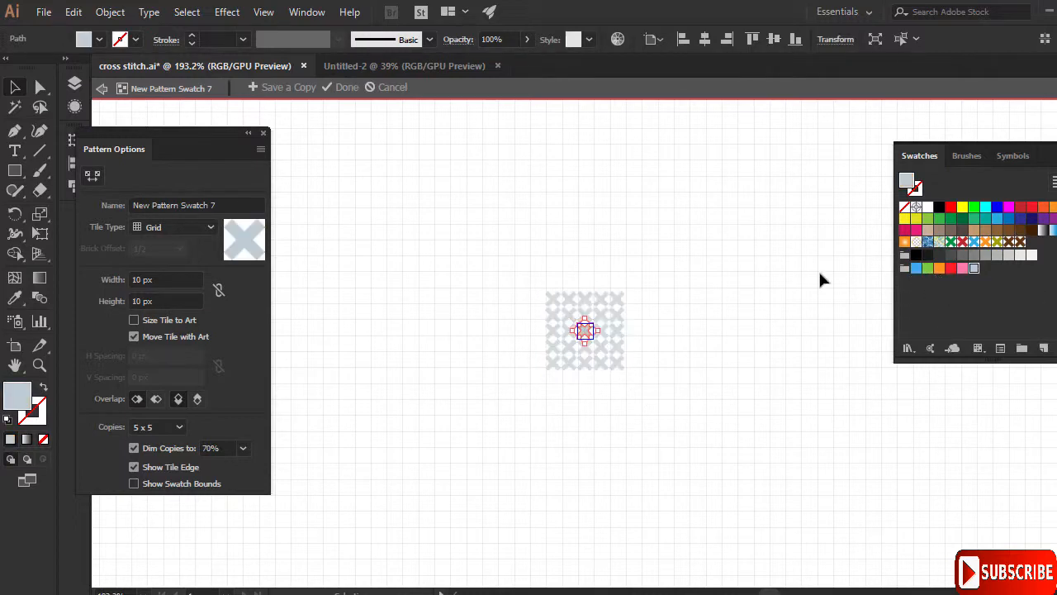
left_click(346, 87)
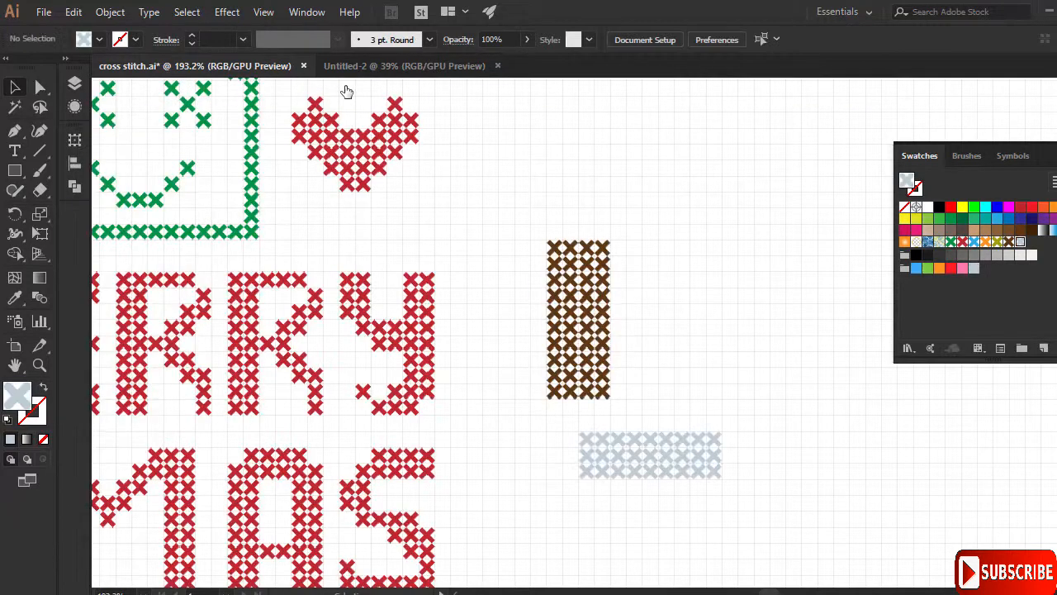
- Zoom out to the whole design and delete both the brown and grey sample bars
left_click(649, 440)
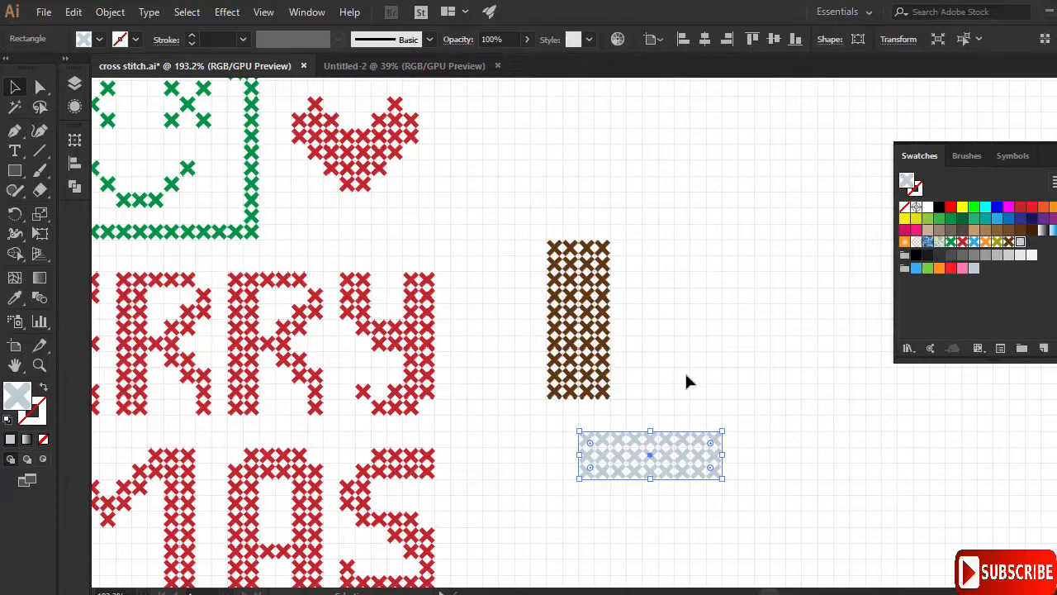
left_click(39, 364)
left_click_drag(609, 305, 558, 320)
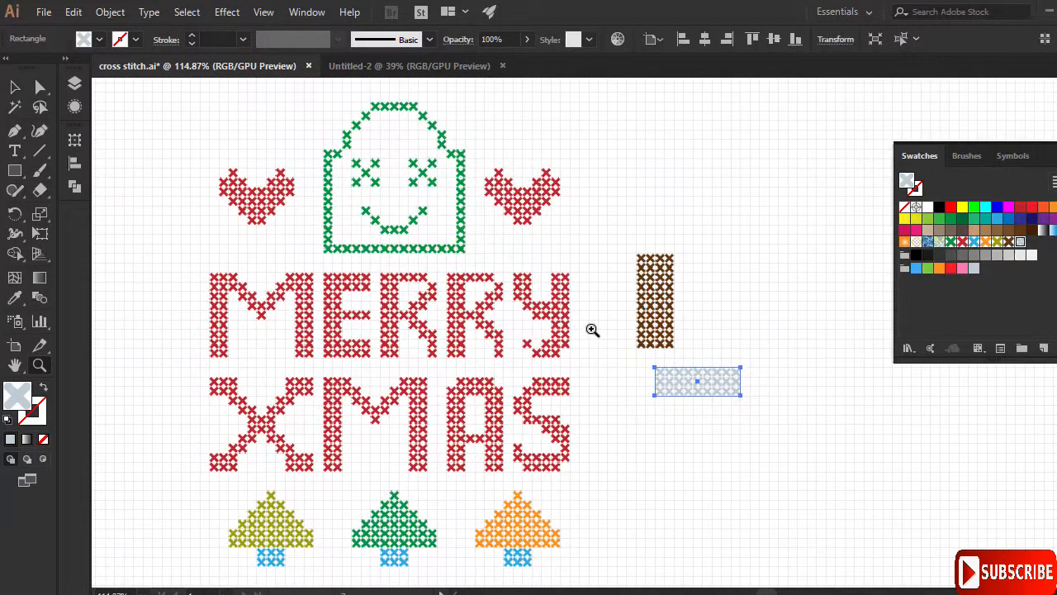
left_click_drag(712, 297, 691, 352)
left_click(15, 86)
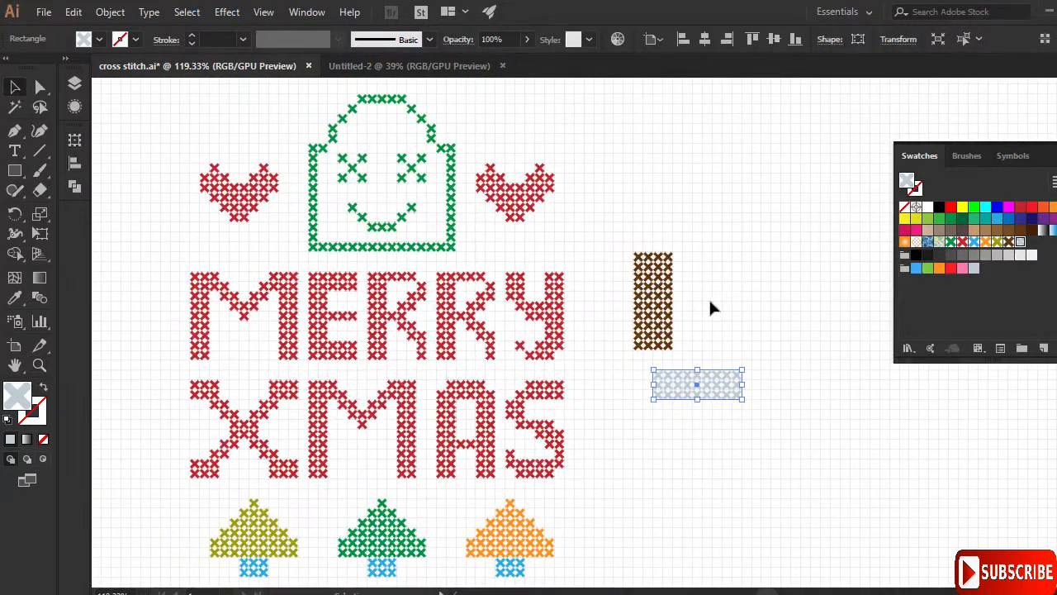
left_click_drag(805, 462, 803, 457)
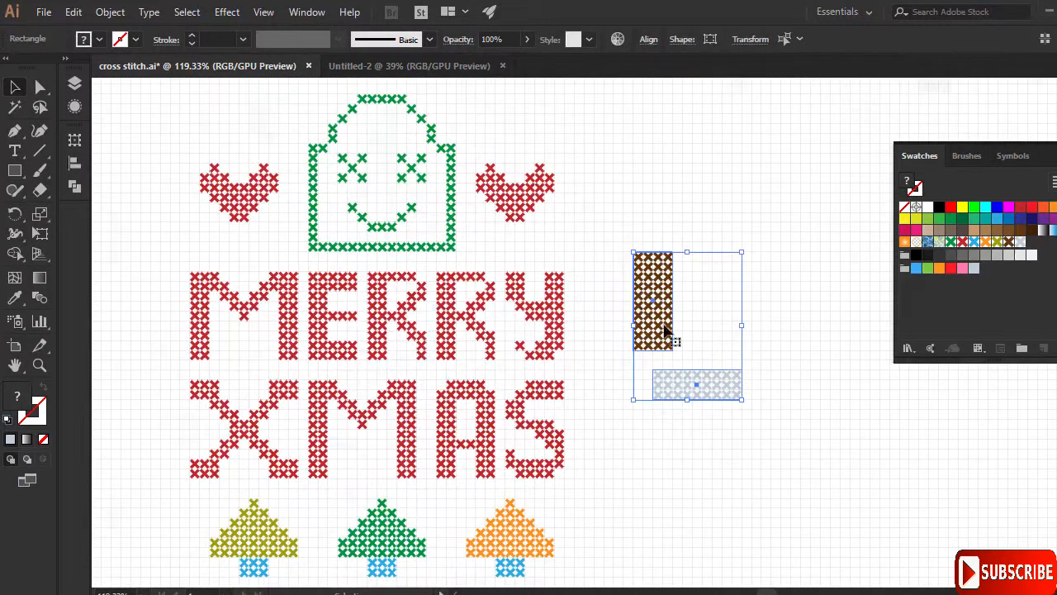
key("Delete")
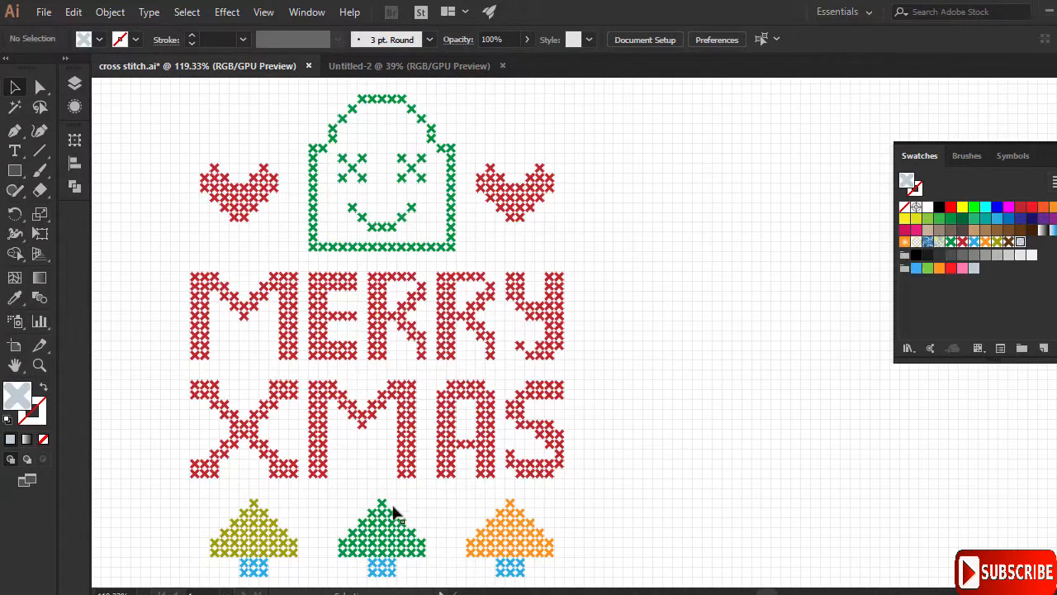
left_click(39, 365)
- Beside the orange tree, draw four stacked, progressively narrower rectangles forming a stepped tree
left_click_drag(682, 566, 864, 467)
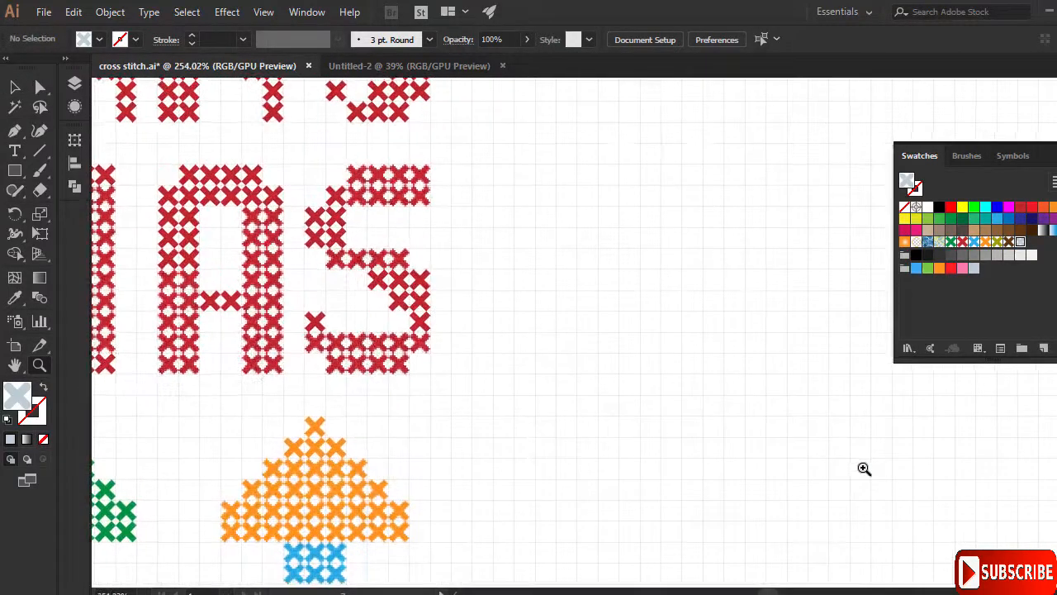
left_click(14, 170)
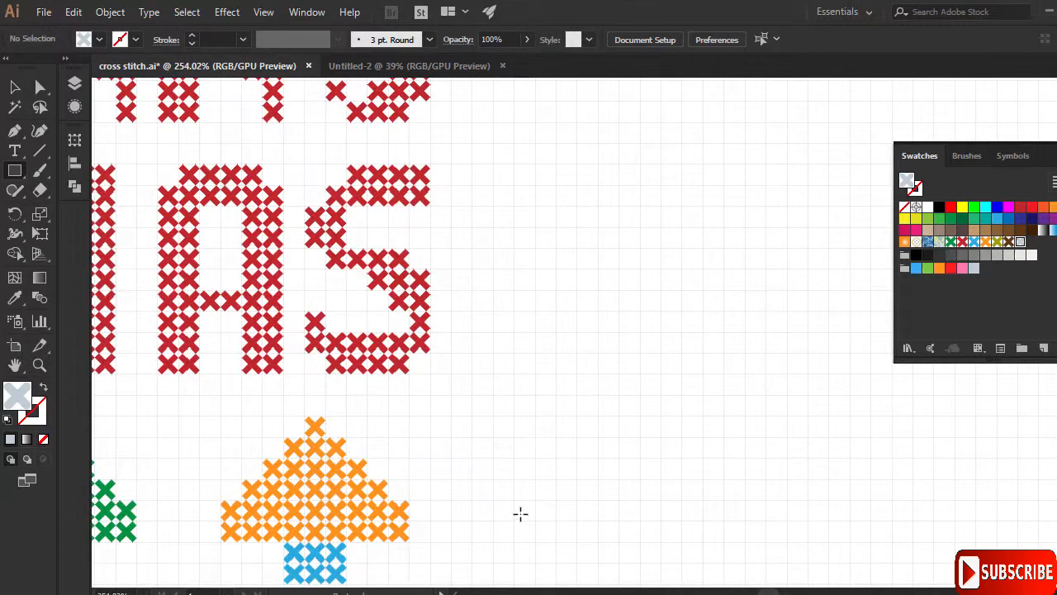
left_click_drag(536, 502, 725, 540)
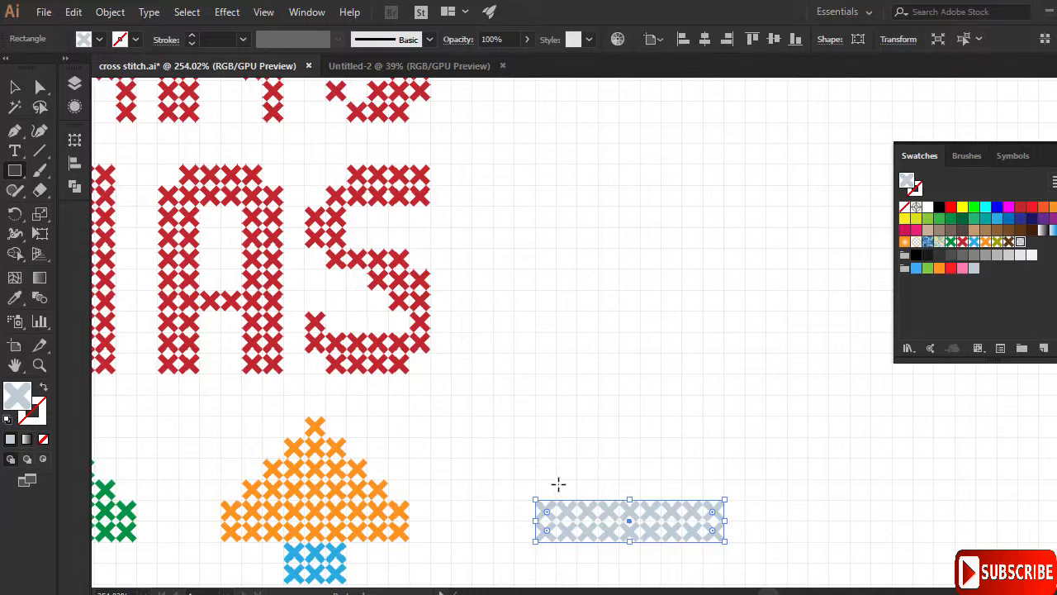
left_click_drag(557, 480, 703, 498)
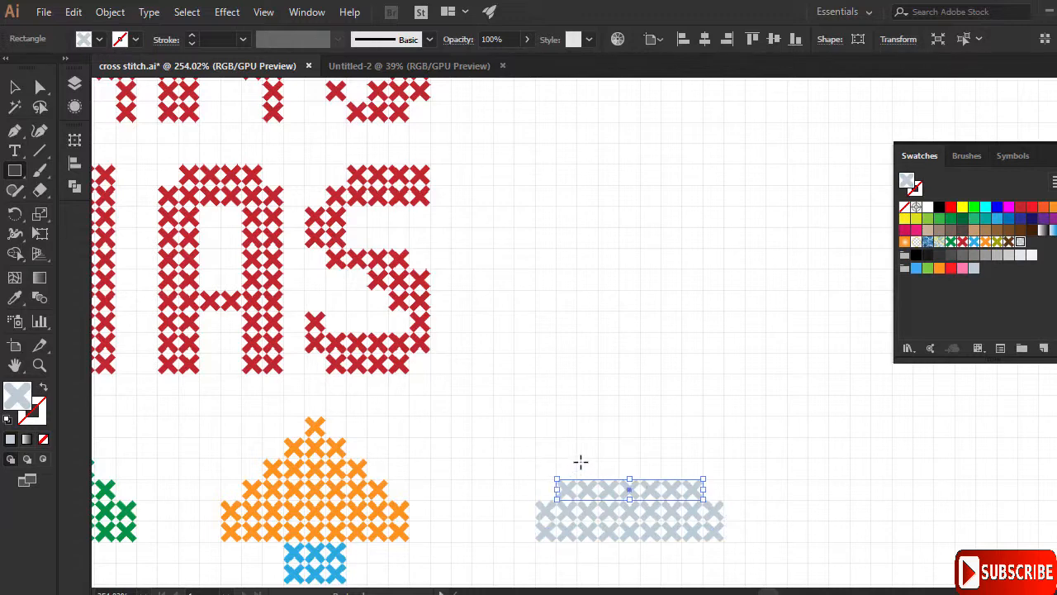
left_click_drag(577, 459, 683, 478)
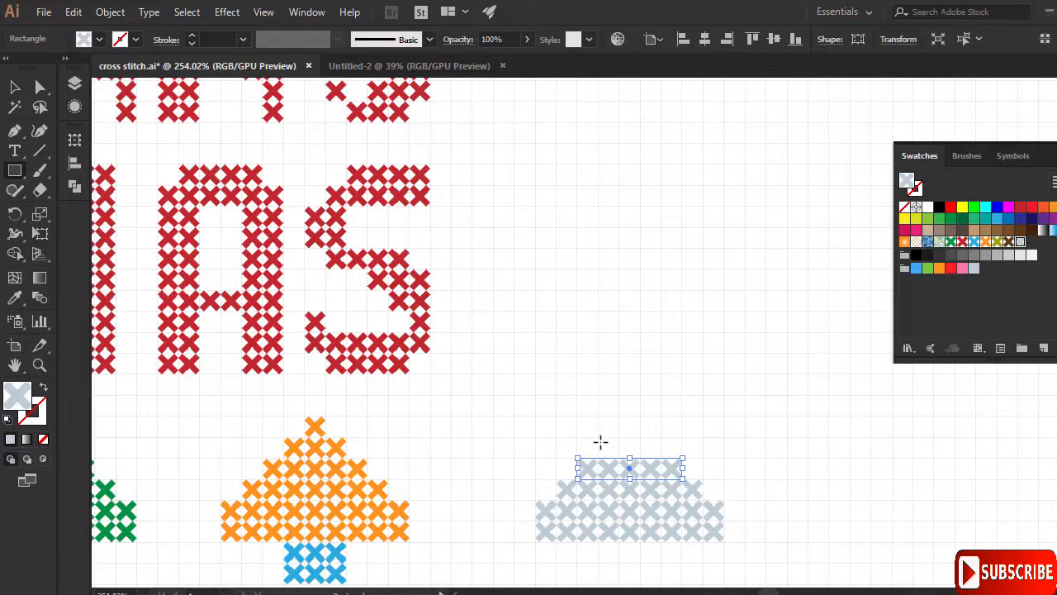
left_click_drag(598, 436, 642, 438)
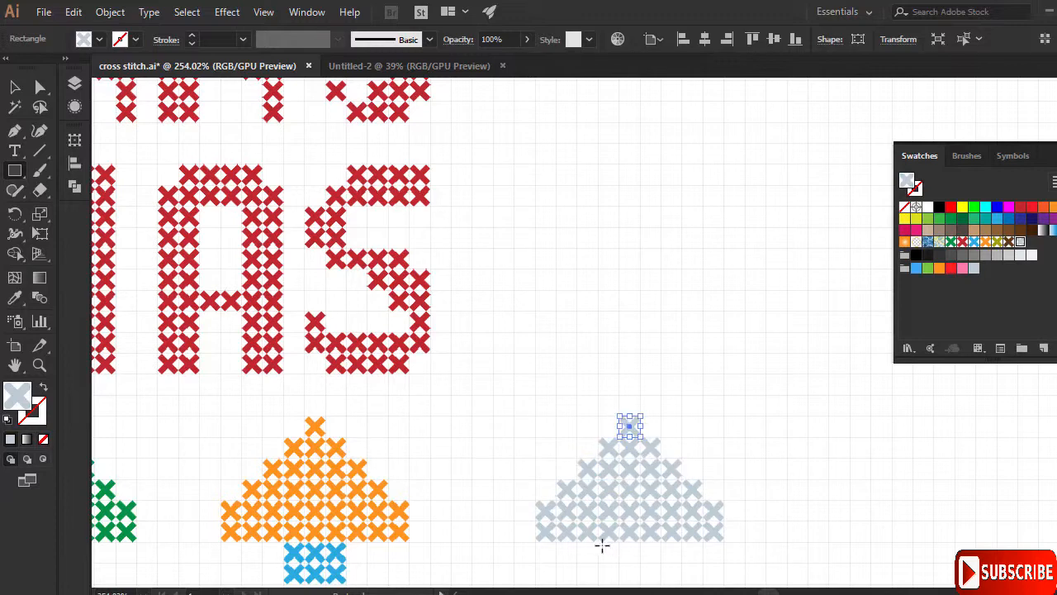
- Add a trunk rectangle below the new tree and select all its pieces
left_click_drag(600, 544, 662, 584)
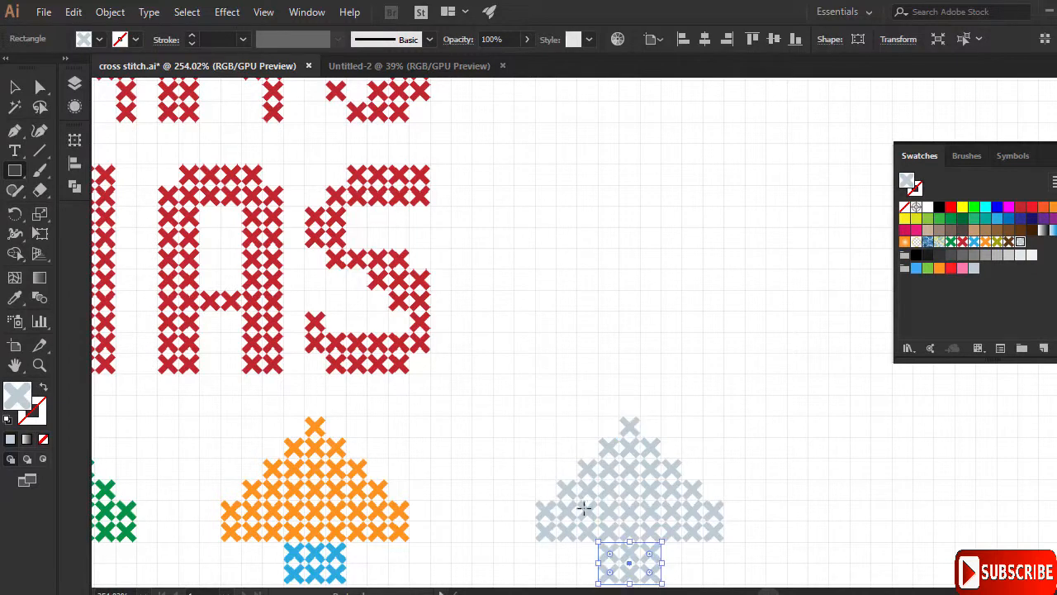
scroll(510, 477, "down", 2)
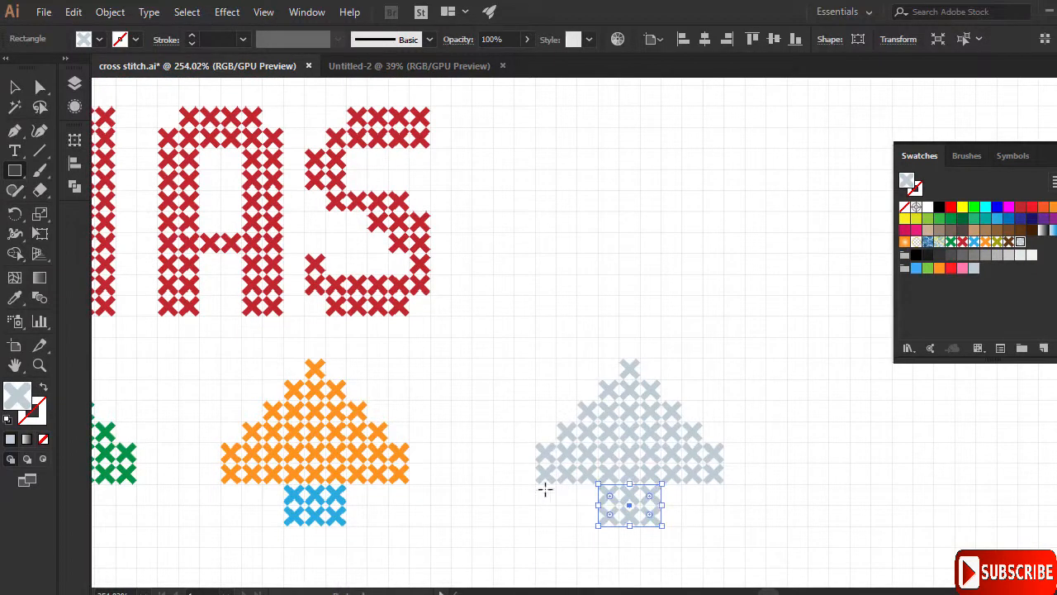
left_click(14, 86)
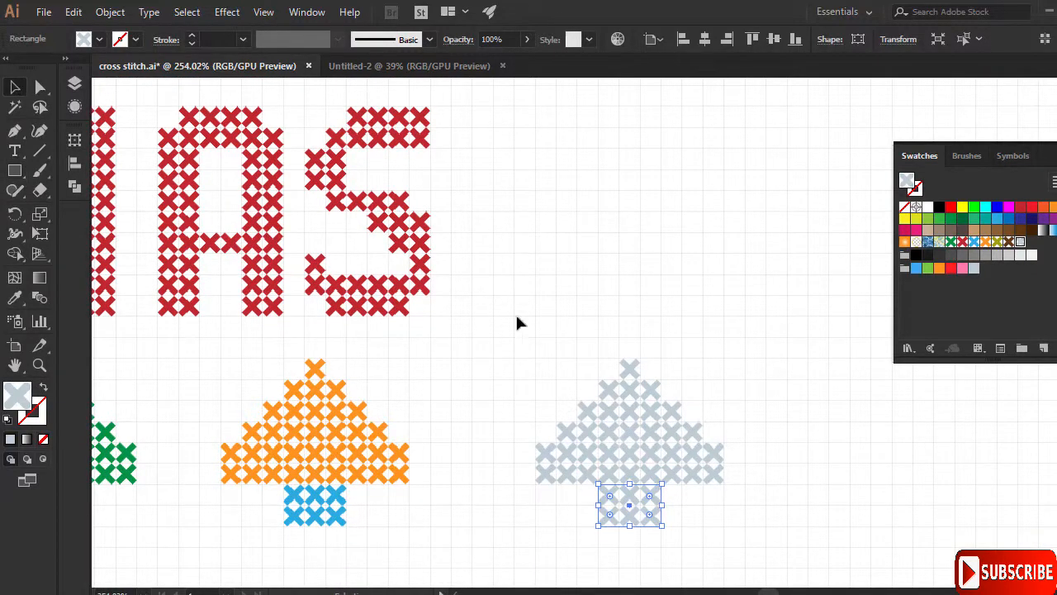
left_click_drag(790, 569, 791, 568)
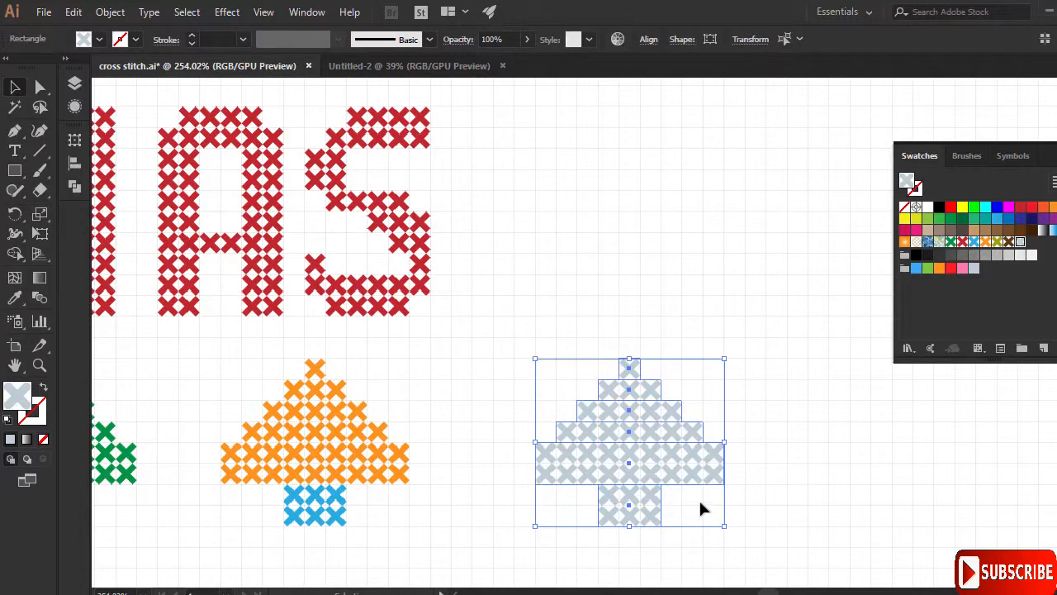
- Fill the fourth tree with the brown stitch pattern after trying orange and olive
left_click(985, 243)
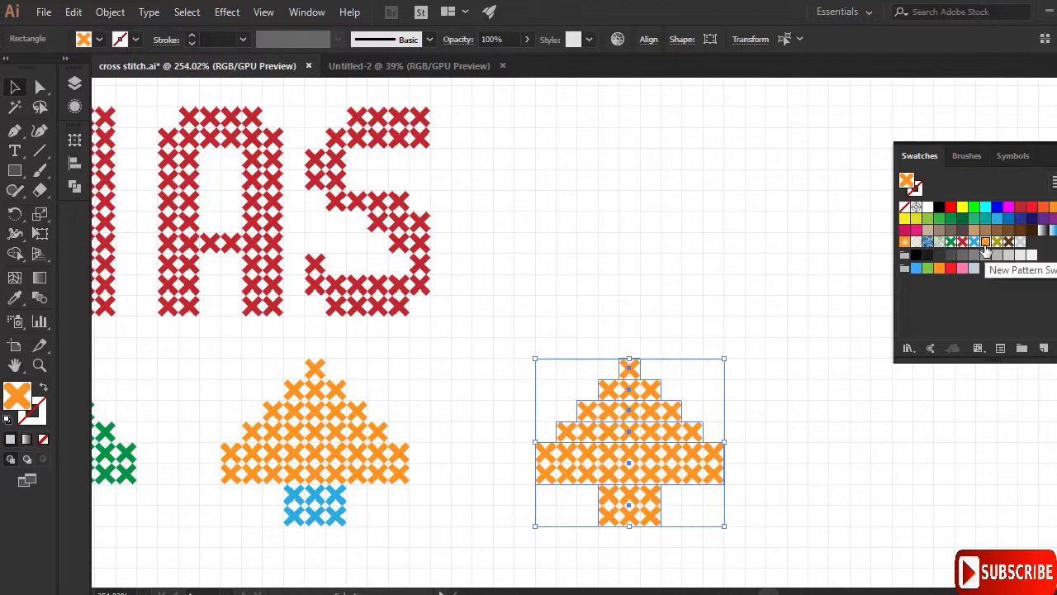
left_click(997, 242)
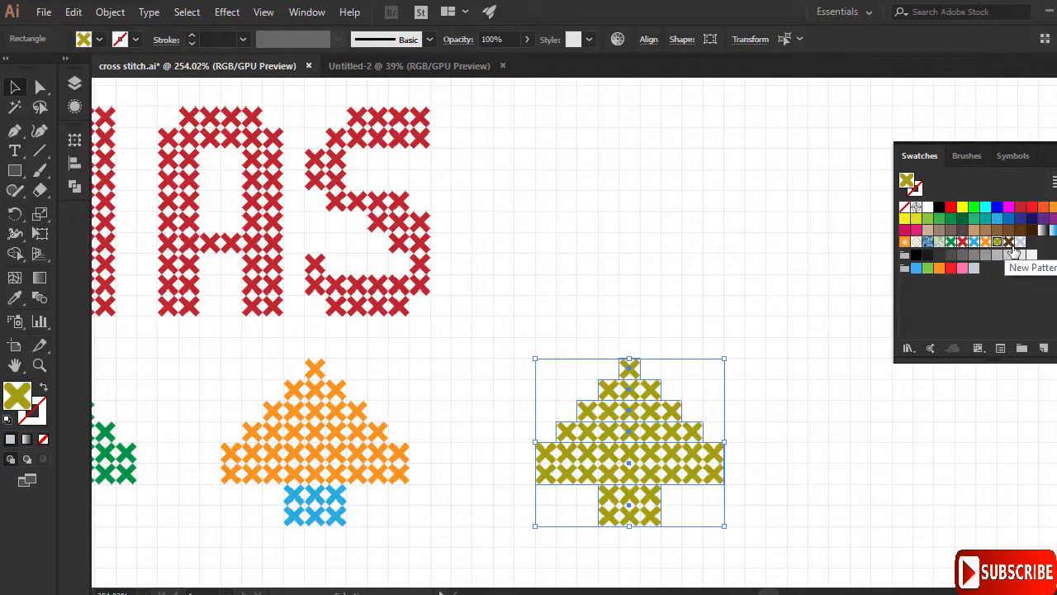
left_click(1008, 242)
left_click(719, 571)
- Give the trunk the orange stitch pattern and zoom out to view all four trees
left_click_drag(674, 549, 573, 486)
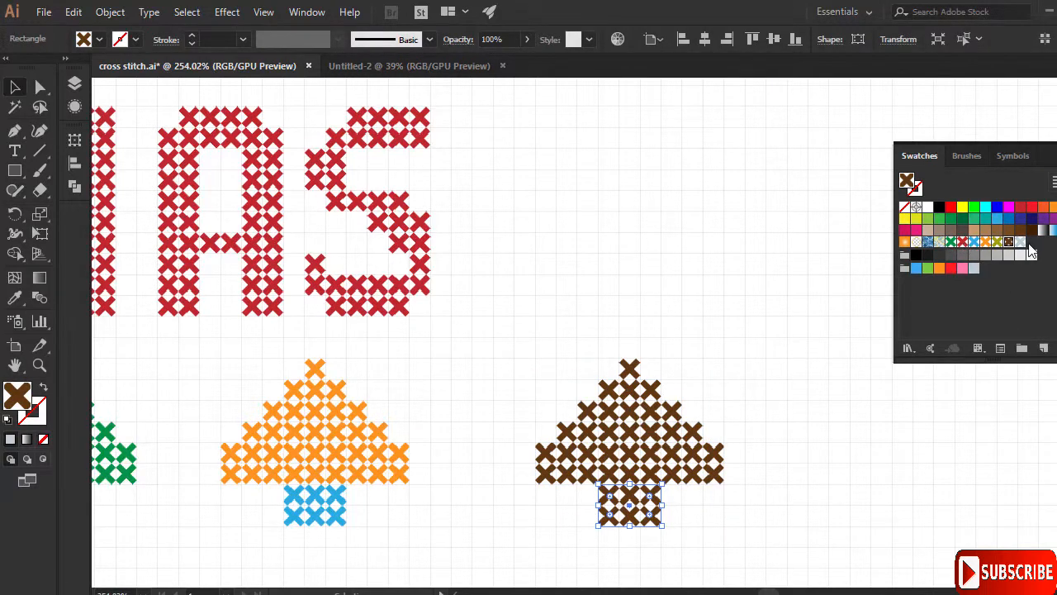
left_click(985, 241)
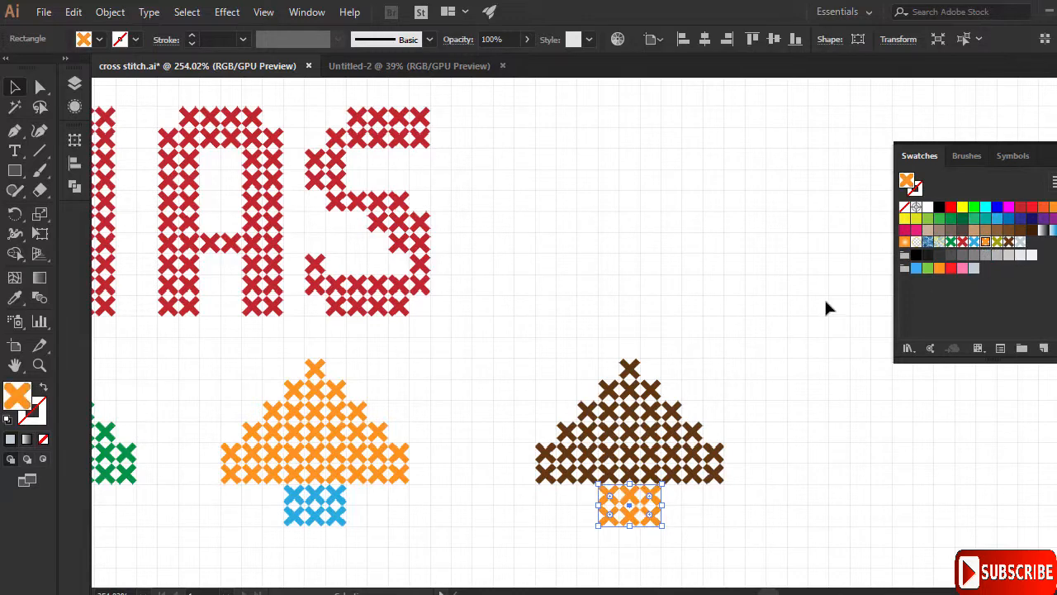
left_click(850, 420)
left_click(39, 364)
left_click_drag(660, 397, 576, 218)
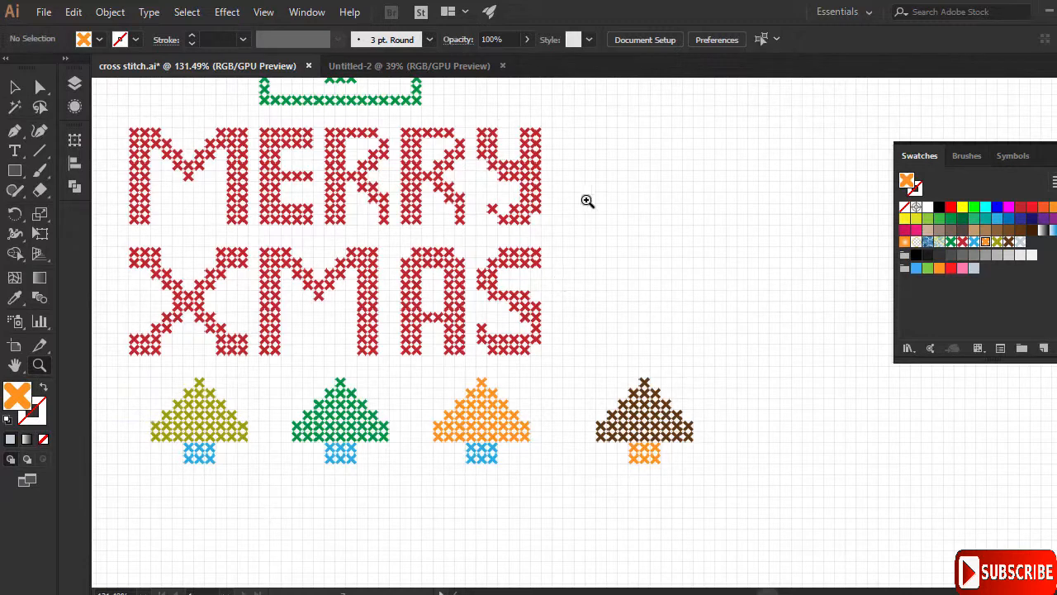
- Hide the background grid with View > Hide Grid and fine-tune the zoom
left_click(258, 13)
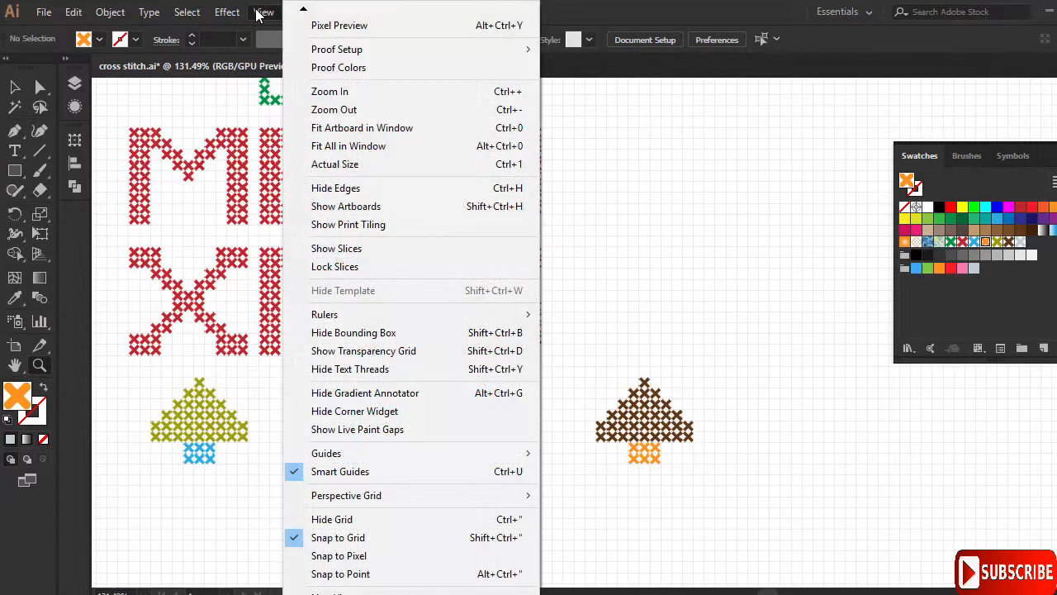
left_click(517, 522)
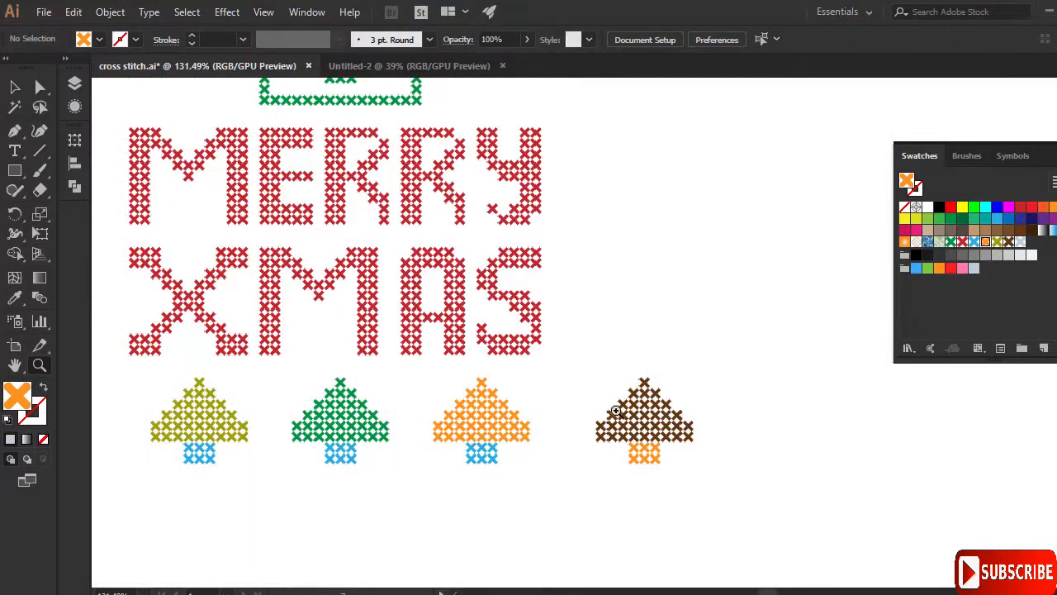
left_click(619, 306, "alt")
left_click(591, 317)
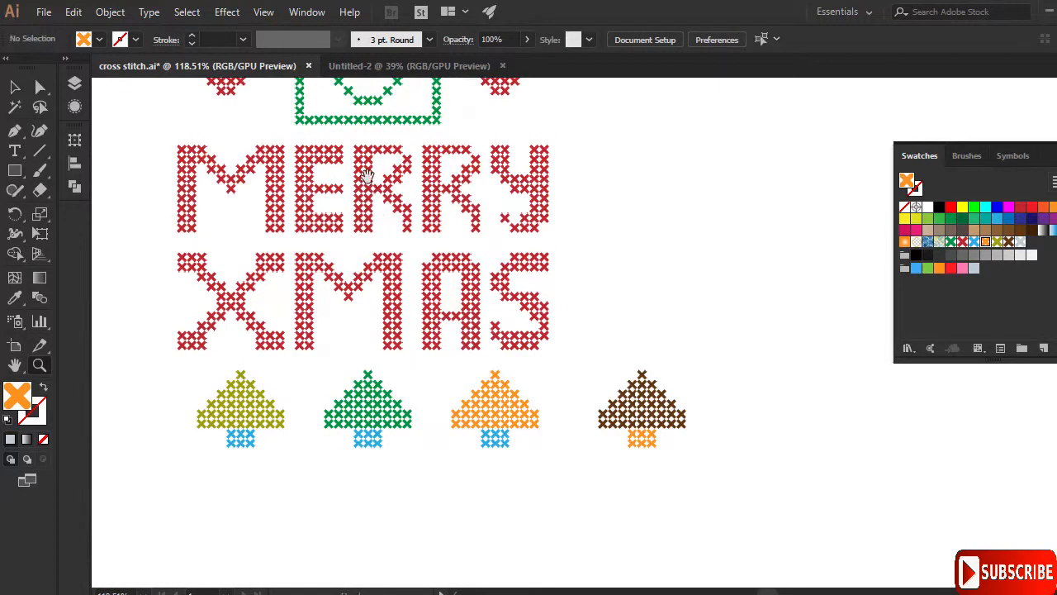
- Pan around the artwork to show the empty space below the trees
left_click_drag(368, 177, 427, 317)
left_click_drag(502, 397, 451, 264)
left_click_drag(489, 314, 501, 368)
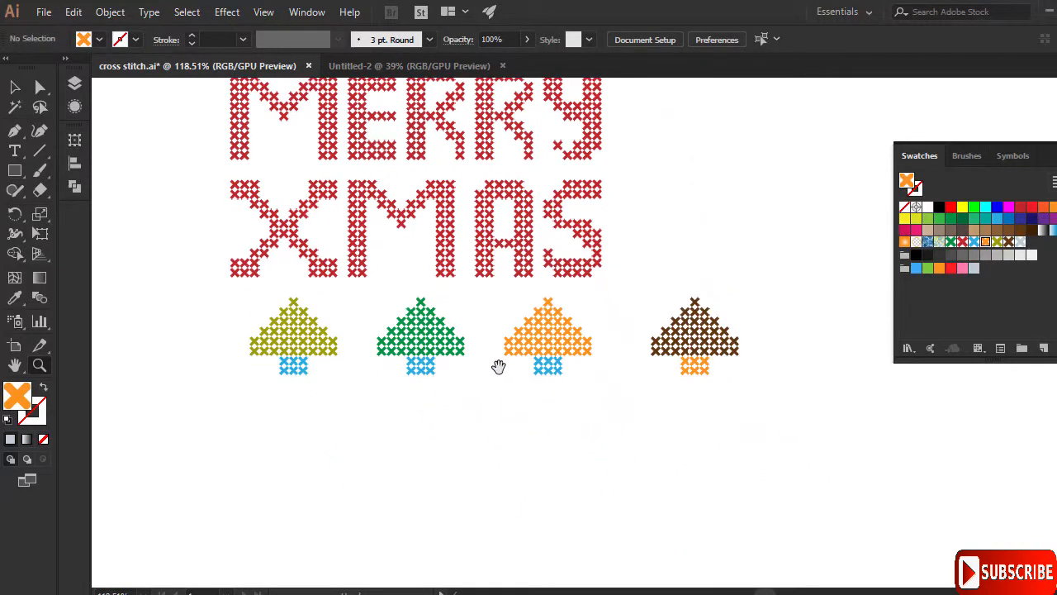
left_click_drag(428, 310, 468, 365)
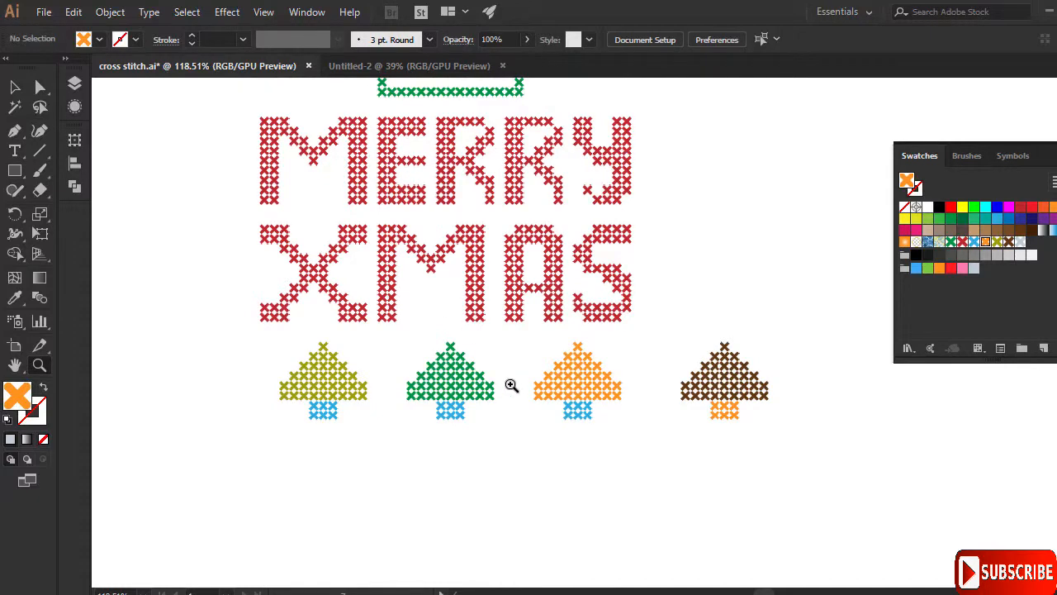
left_click_drag(507, 381, 500, 279)
left_click_drag(557, 371, 579, 375)
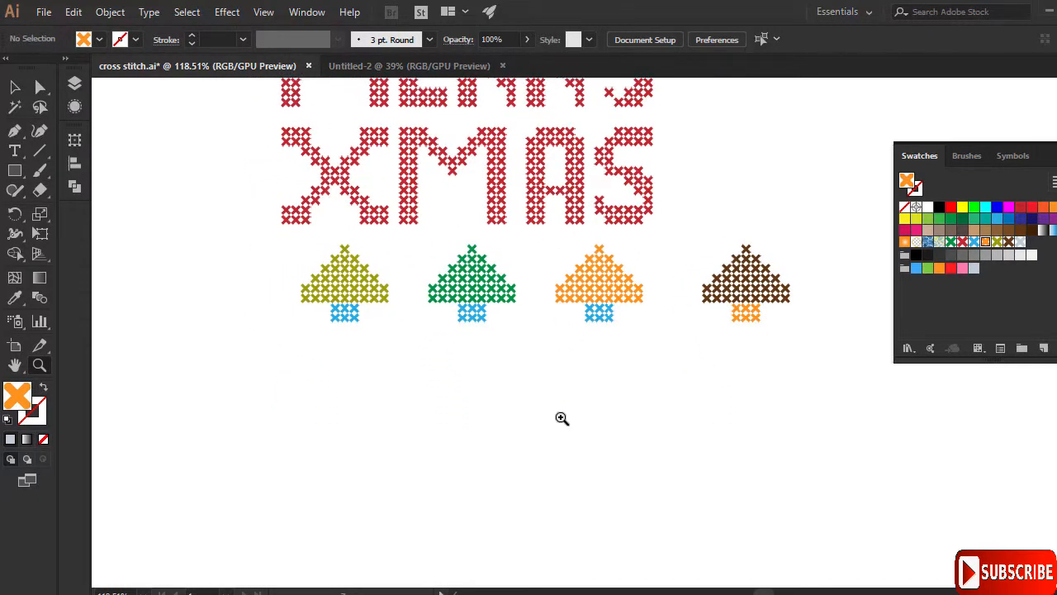
- Type the initials JE in a text box below the trees and shift it left under the olive tree
left_click(15, 151)
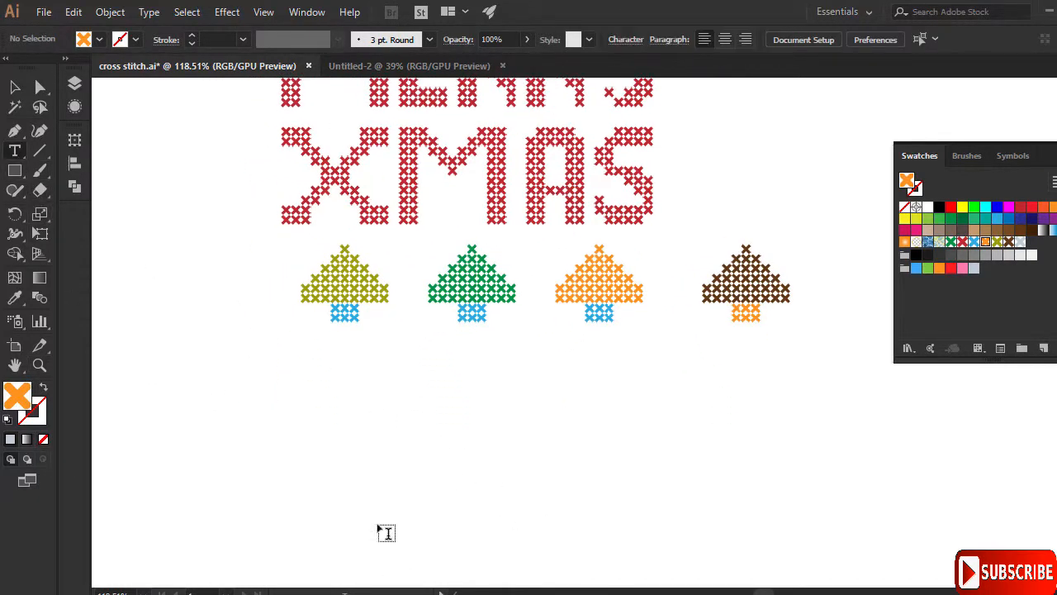
left_click(470, 485)
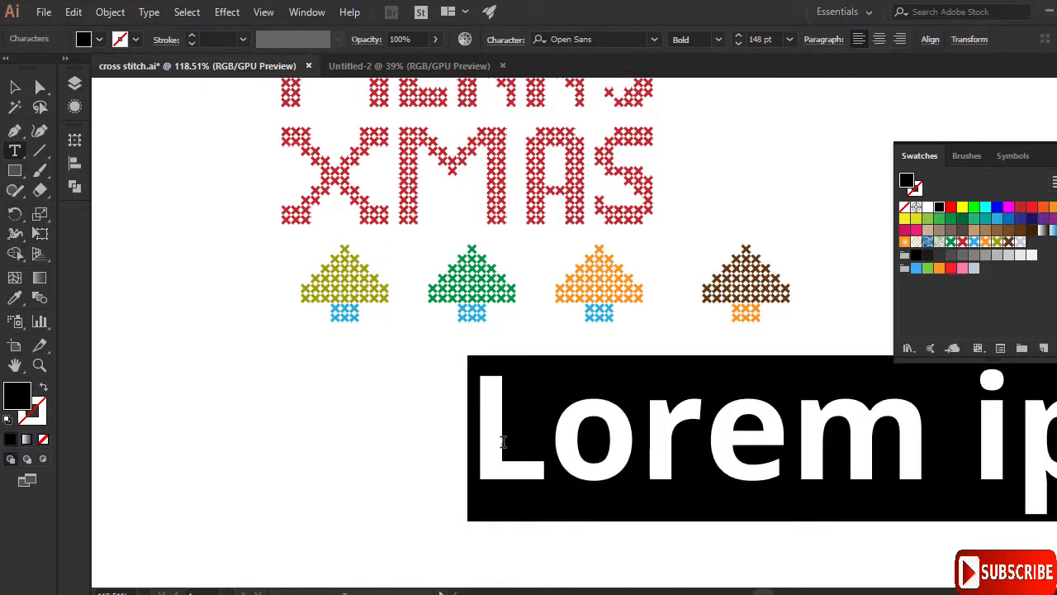
type("JE")
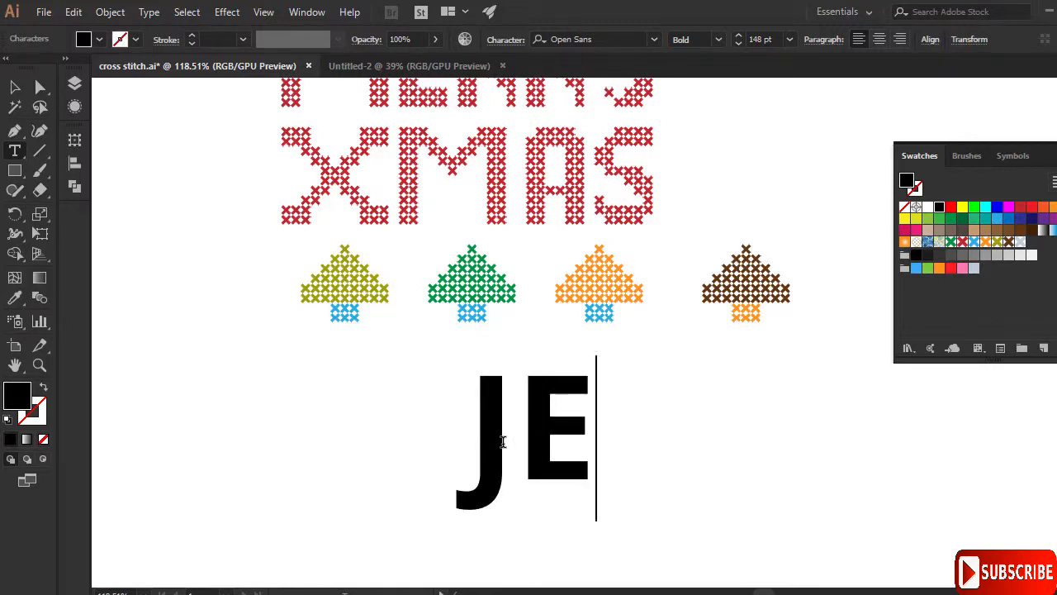
key("ctrl+a")
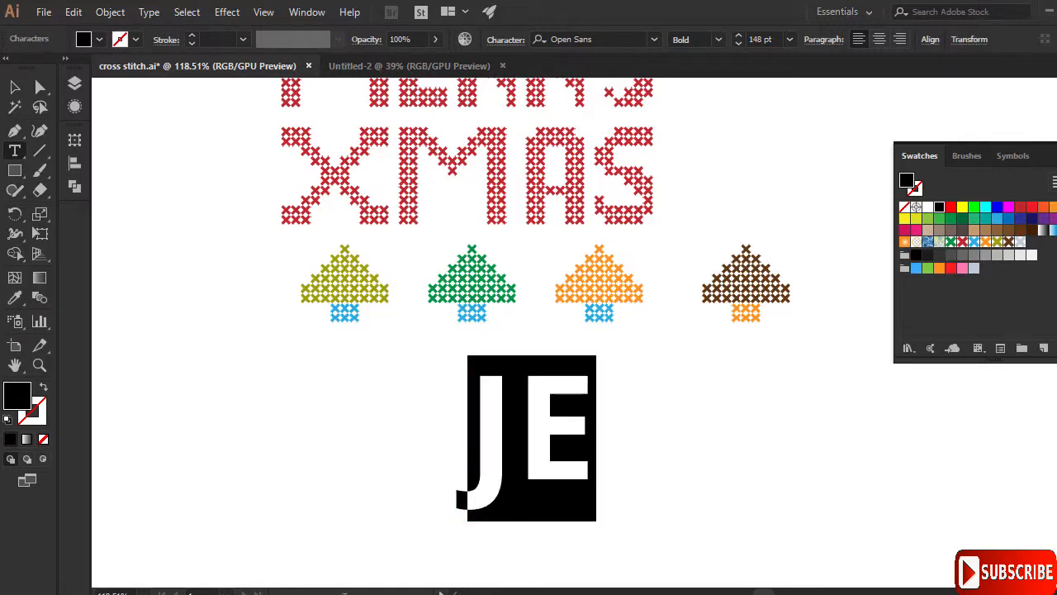
left_click(14, 87)
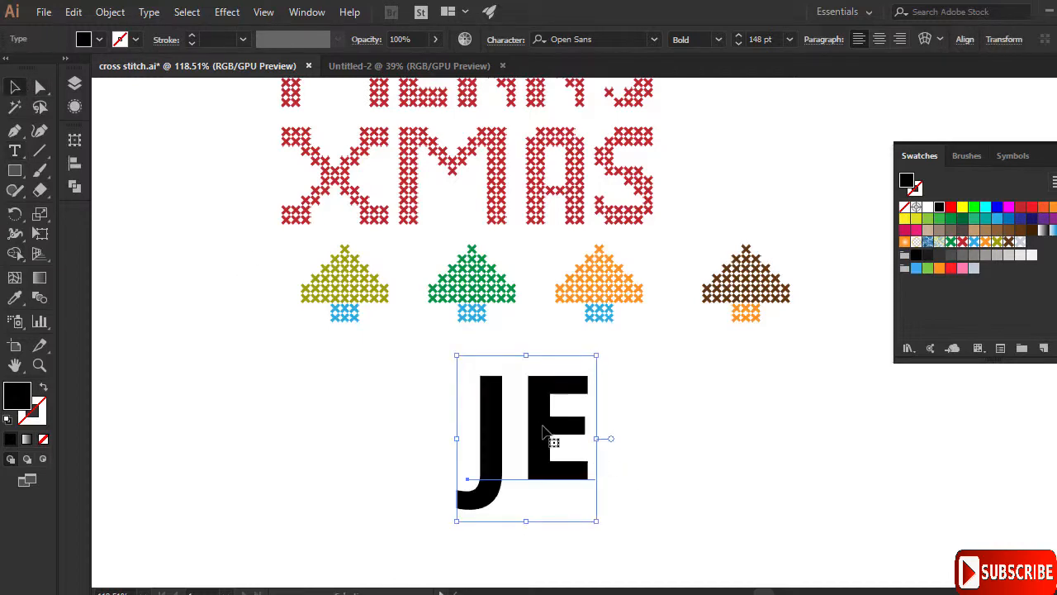
left_click_drag(529, 428, 342, 428)
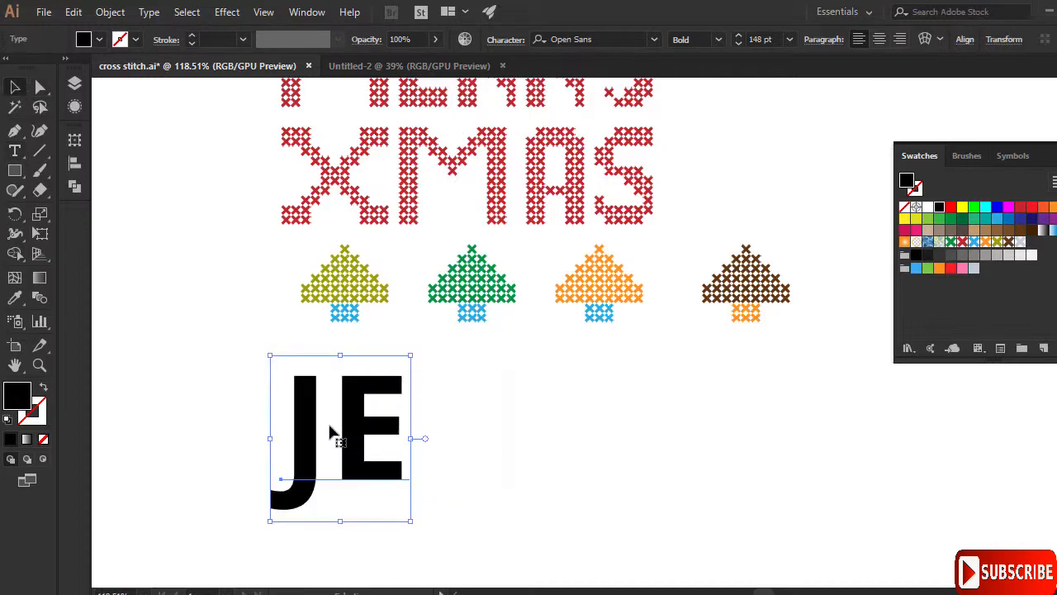
- Change the JE text's font to Myanmar Text
left_click(653, 38)
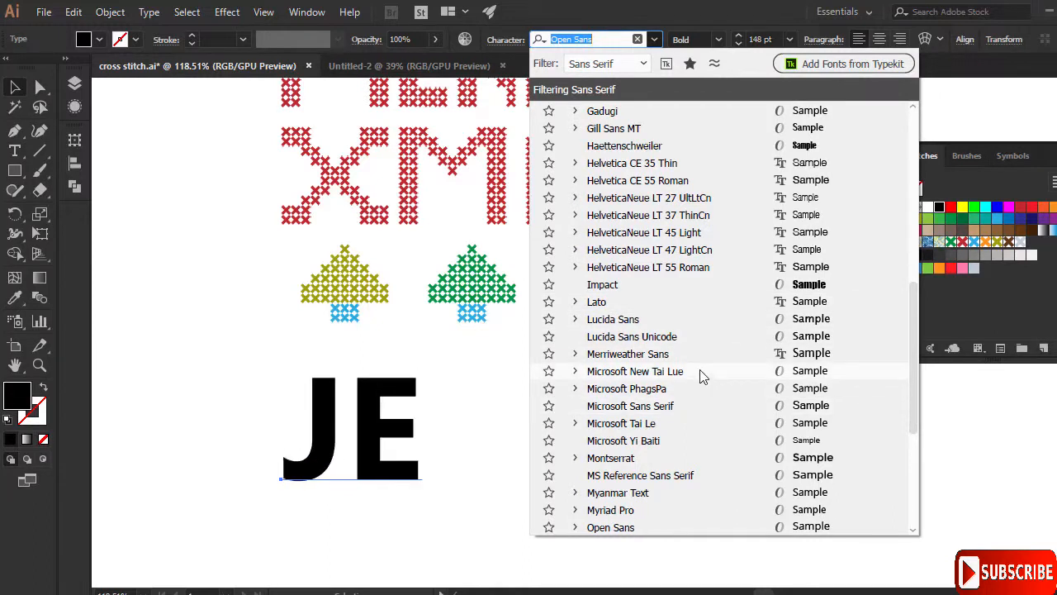
left_click(706, 493)
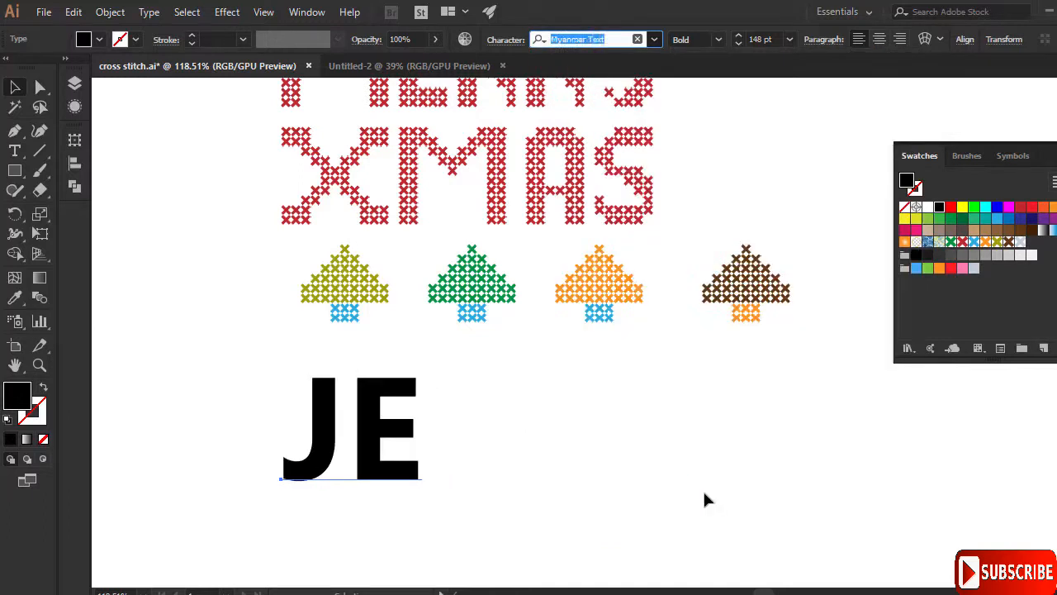
key("Escape")
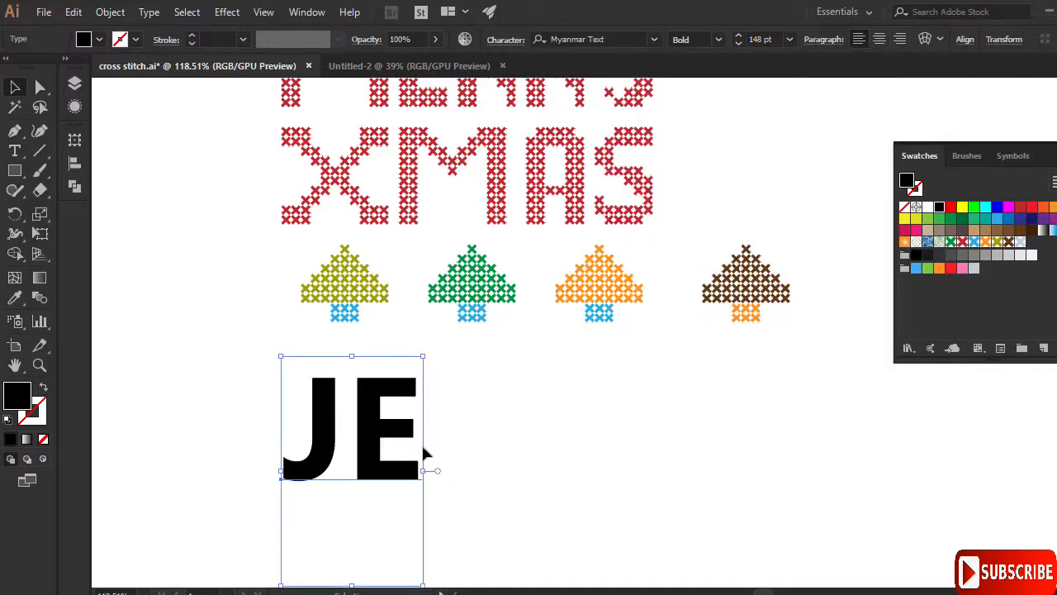
- Convert the JE text to outlines and move the group right and lower, under the middle trees
left_click(146, 14)
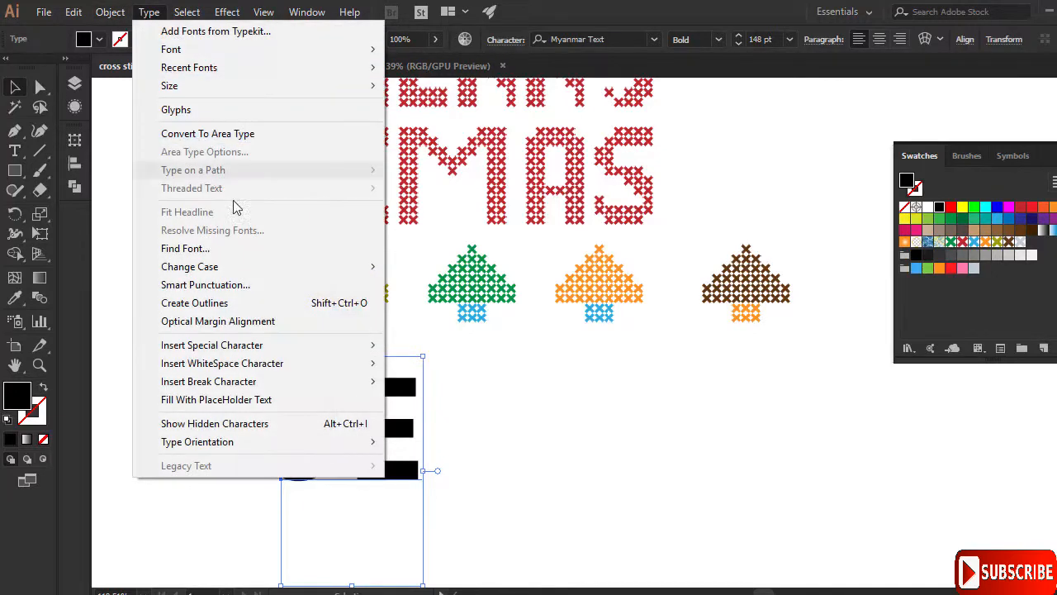
left_click(322, 306)
left_click_drag(373, 387, 618, 405)
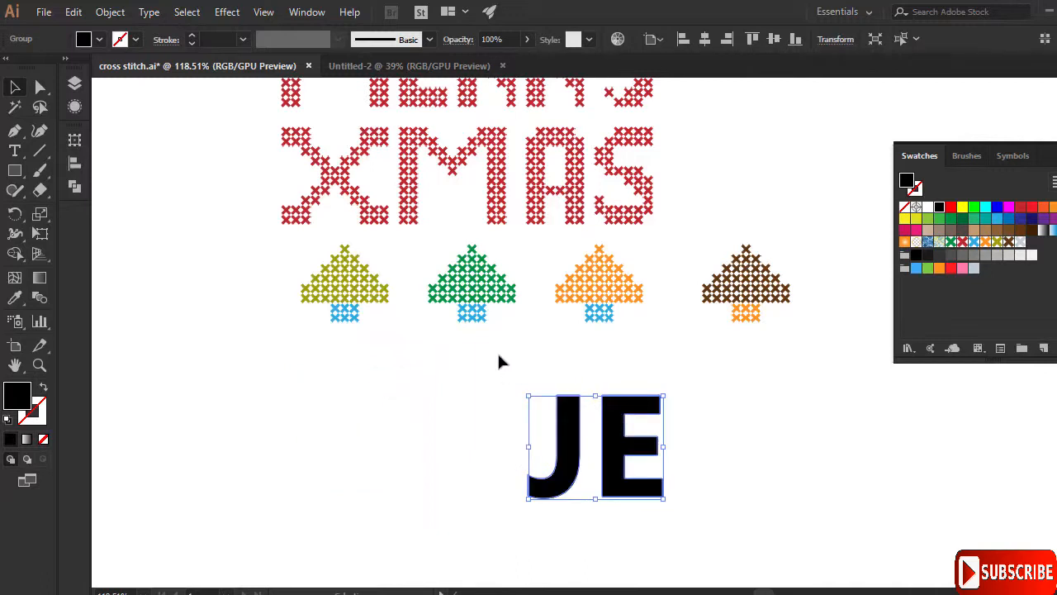
- Create Layer 2 and move the JE artwork onto it
left_click(75, 83)
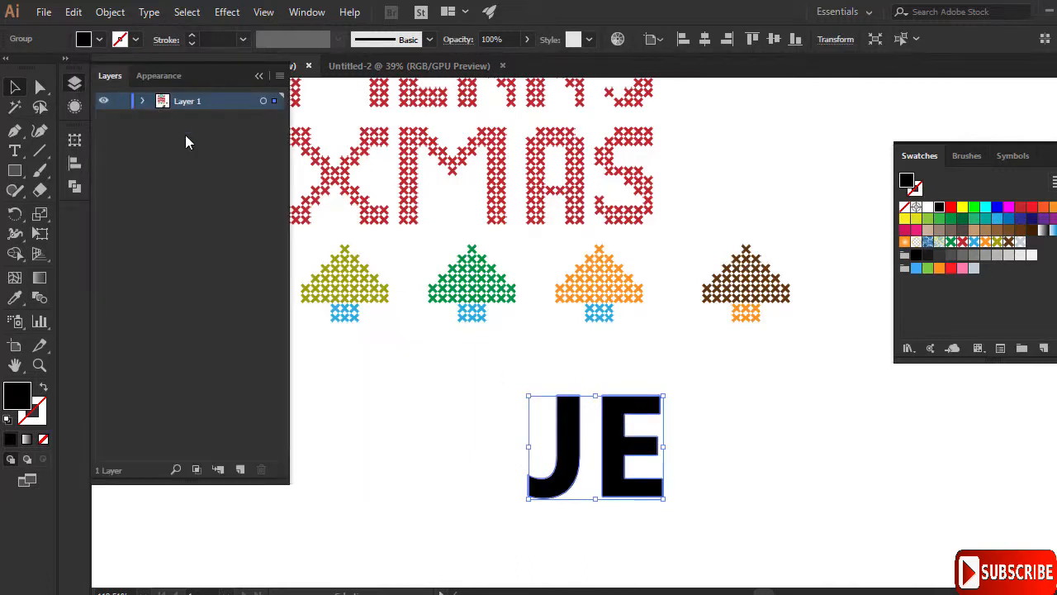
left_click(240, 469)
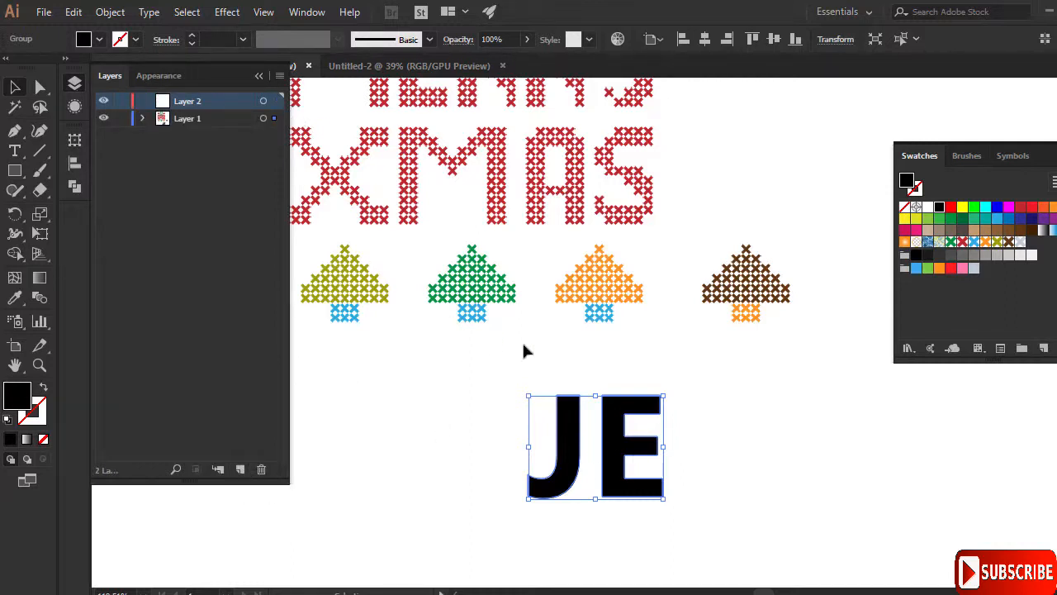
left_click_drag(569, 431, 555, 415)
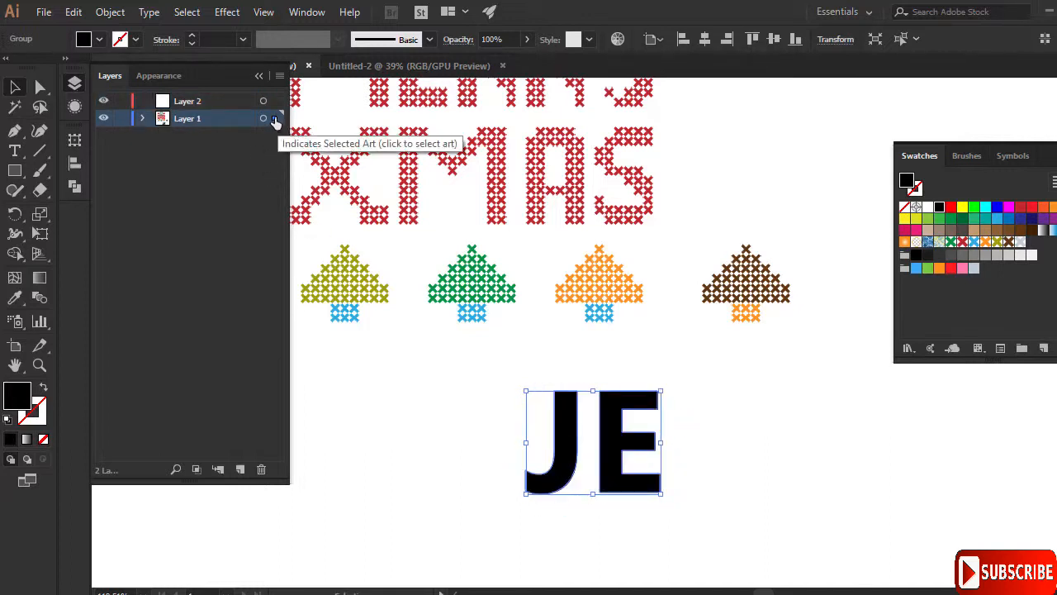
left_click_drag(275, 121, 275, 105)
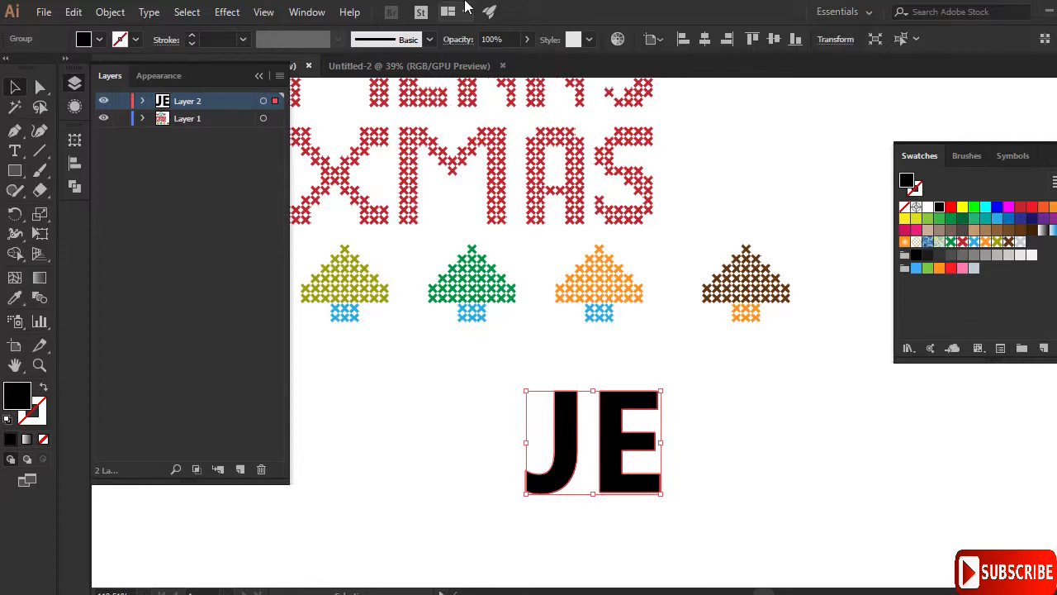
- Fade the JE letters to 39% opacity and lock Layer 2
left_click(527, 40)
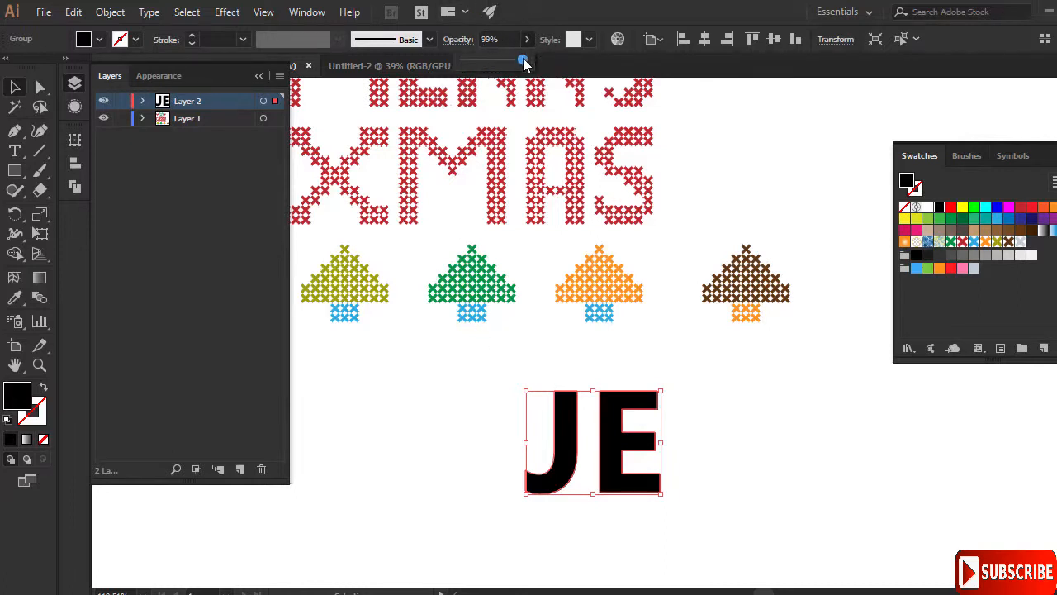
left_click_drag(523, 58, 487, 61)
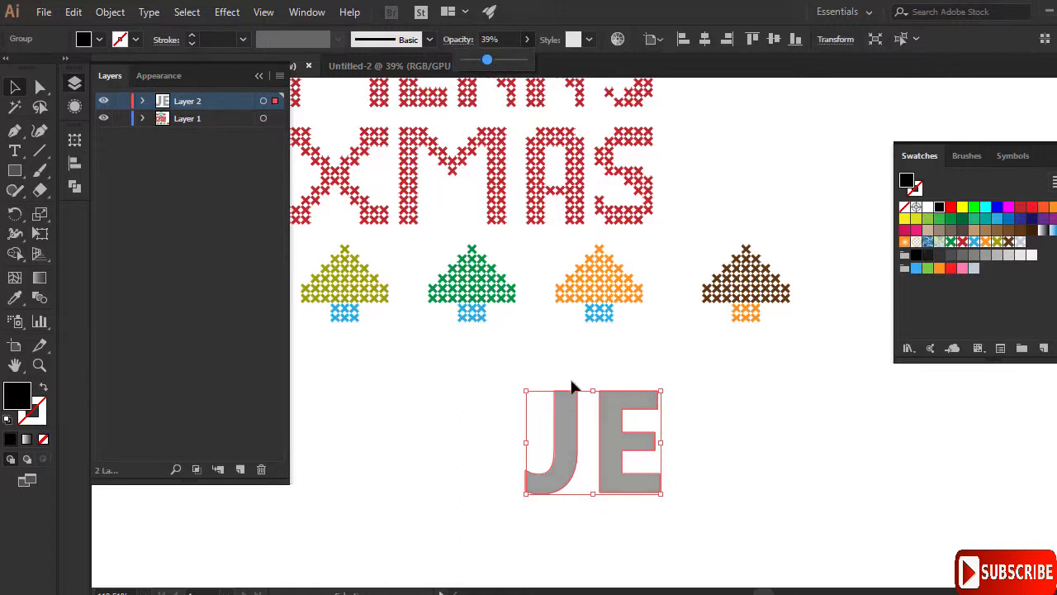
left_click(474, 385)
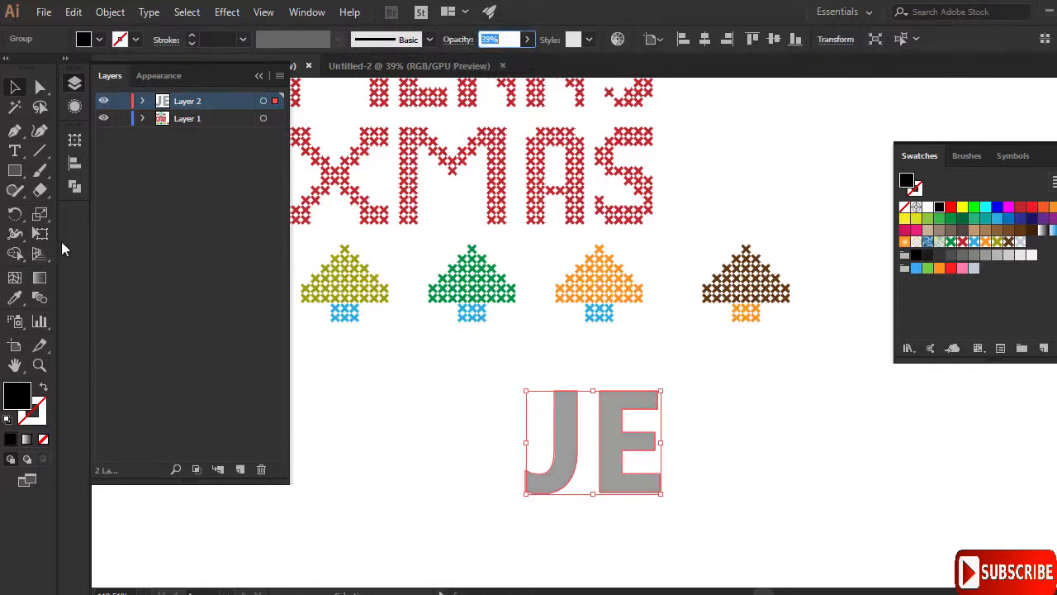
left_click(121, 100)
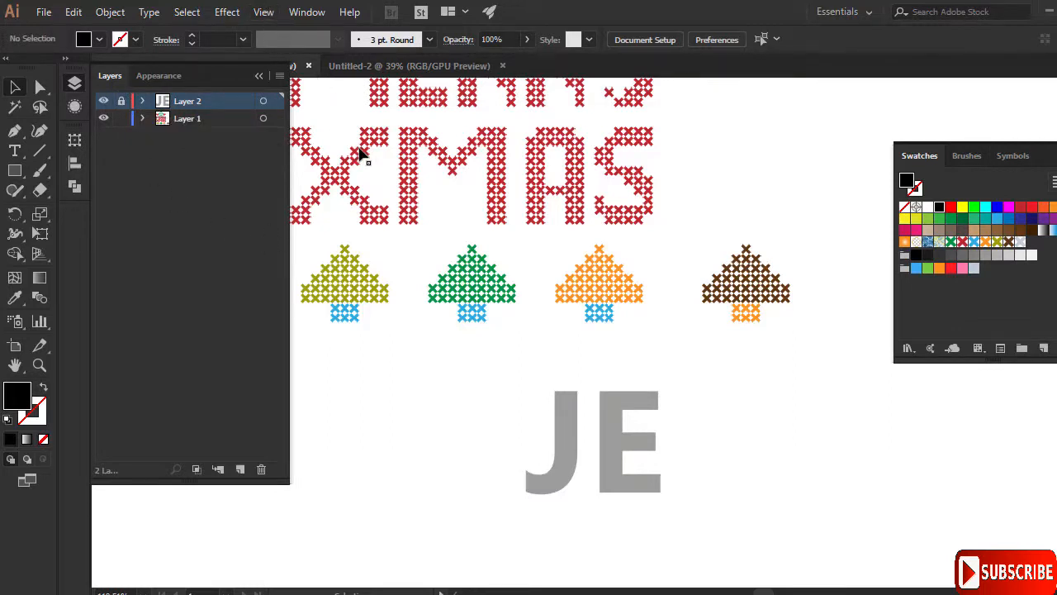
- Show the grid across the artboard and zoom in on the JE letters
key("ctrl+apostrophe")
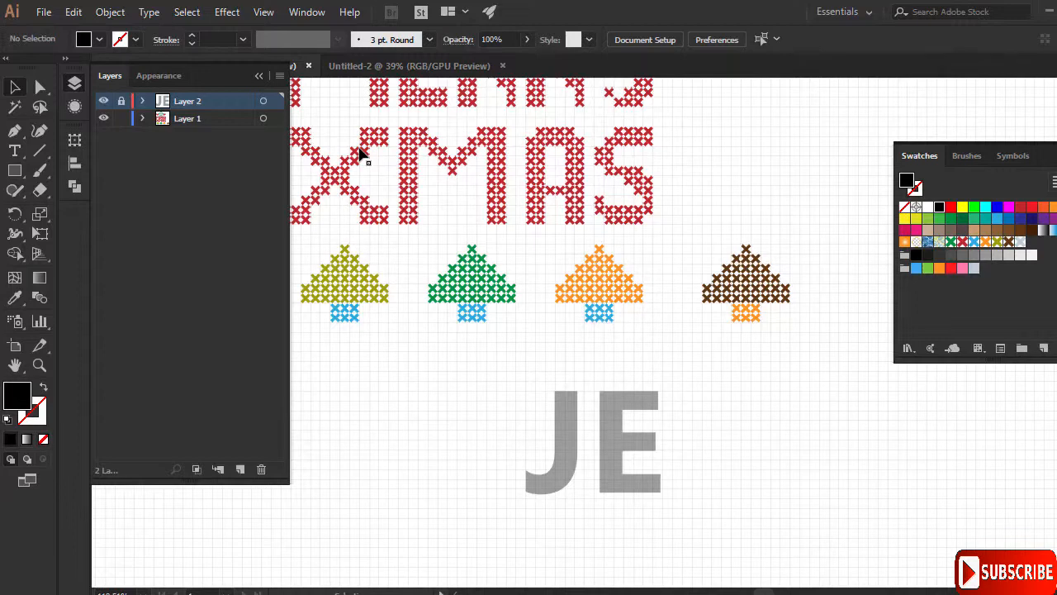
left_click(38, 365)
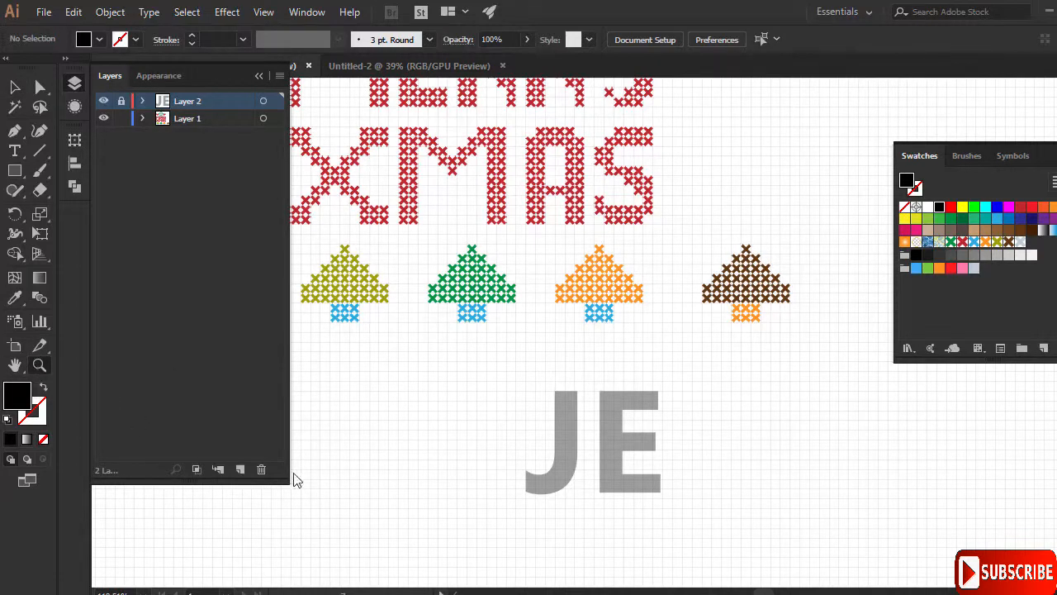
left_click_drag(577, 525, 762, 465)
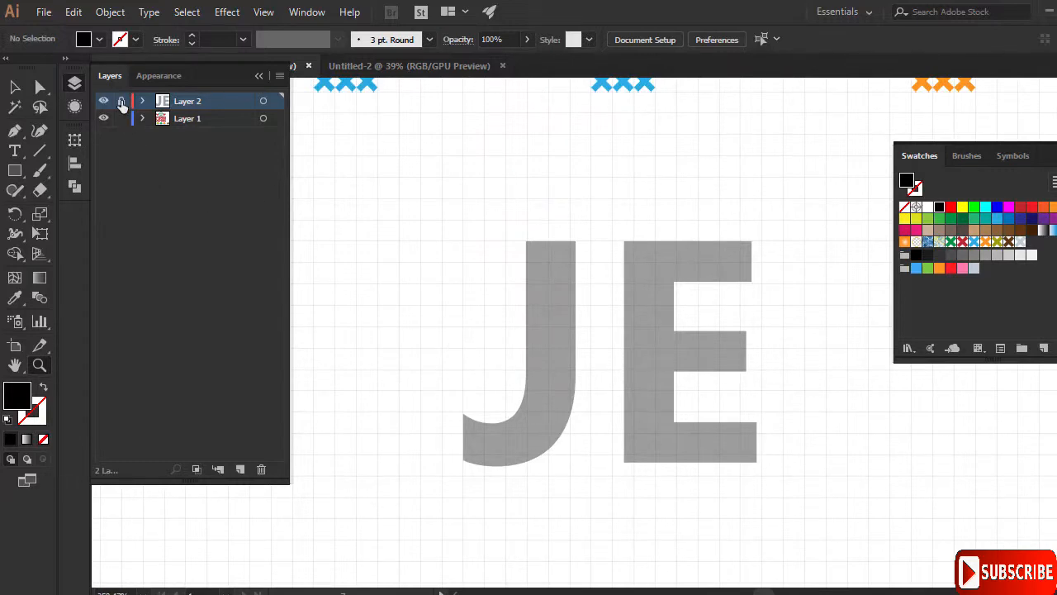
- Unlock Layer 2, nudge JE right to align with the grid, then relock it and select Layer 1
left_click(16, 87)
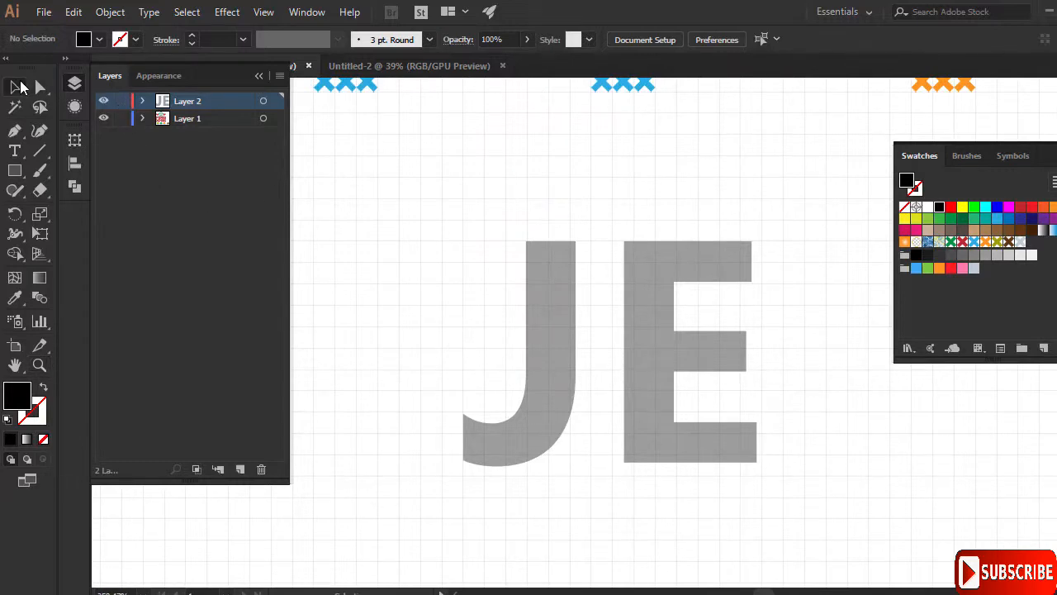
left_click(571, 294)
key("Right")
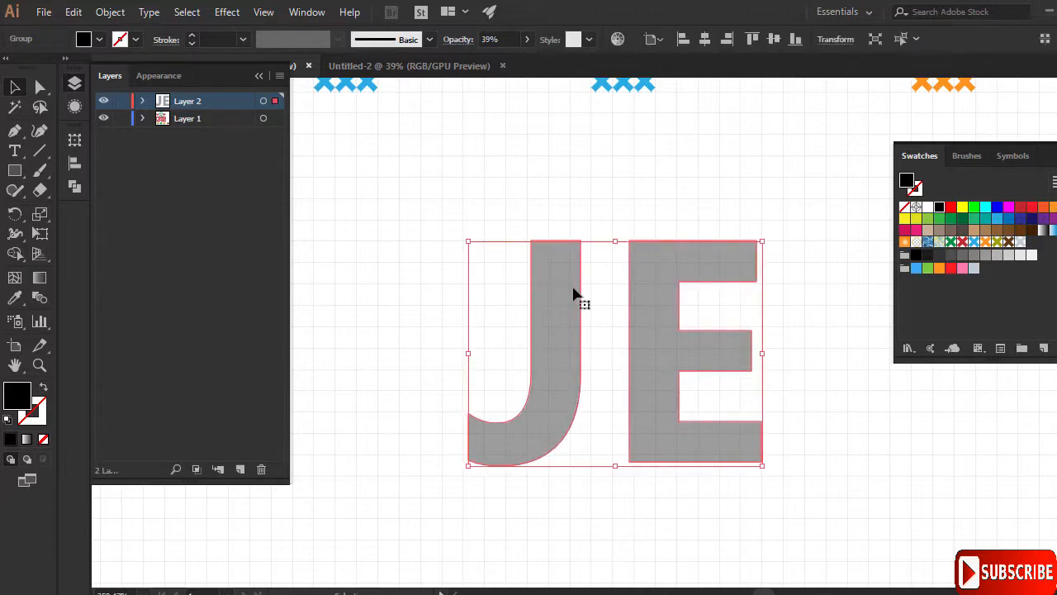
left_click(263, 13)
left_click(707, 5)
left_click_drag(674, 266, 689, 266)
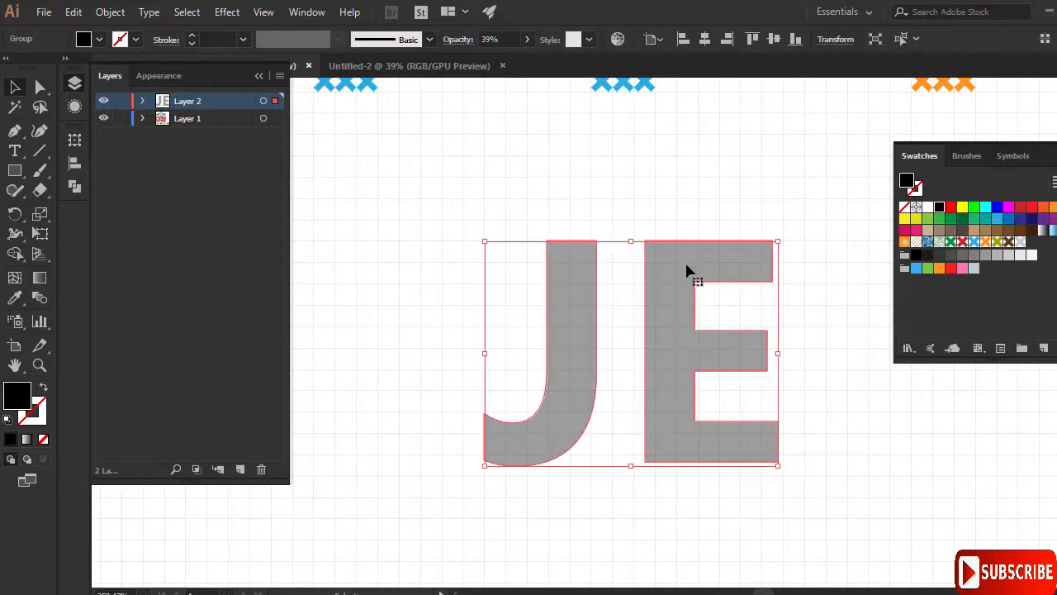
left_click(435, 201)
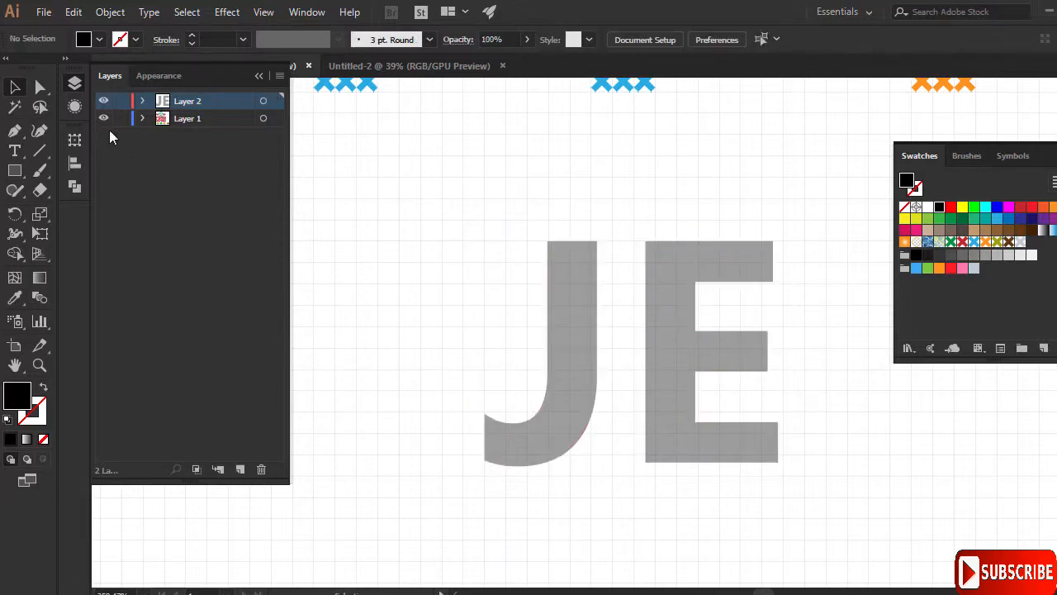
left_click(121, 101)
left_click(225, 119)
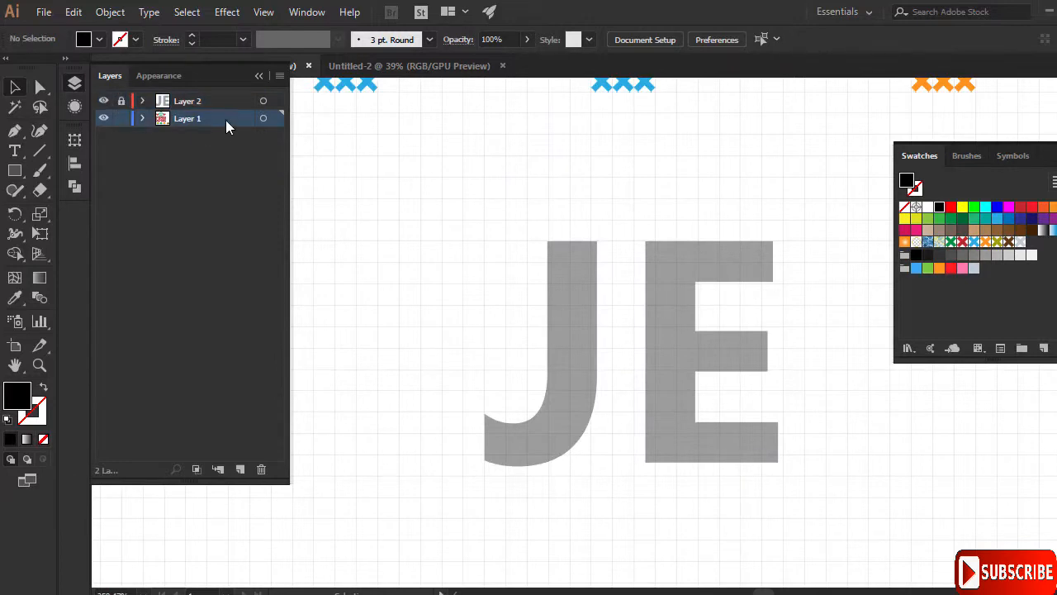
- Draw brown cross-stitch pattern rectangles over the E's bars and stem
left_click(14, 171)
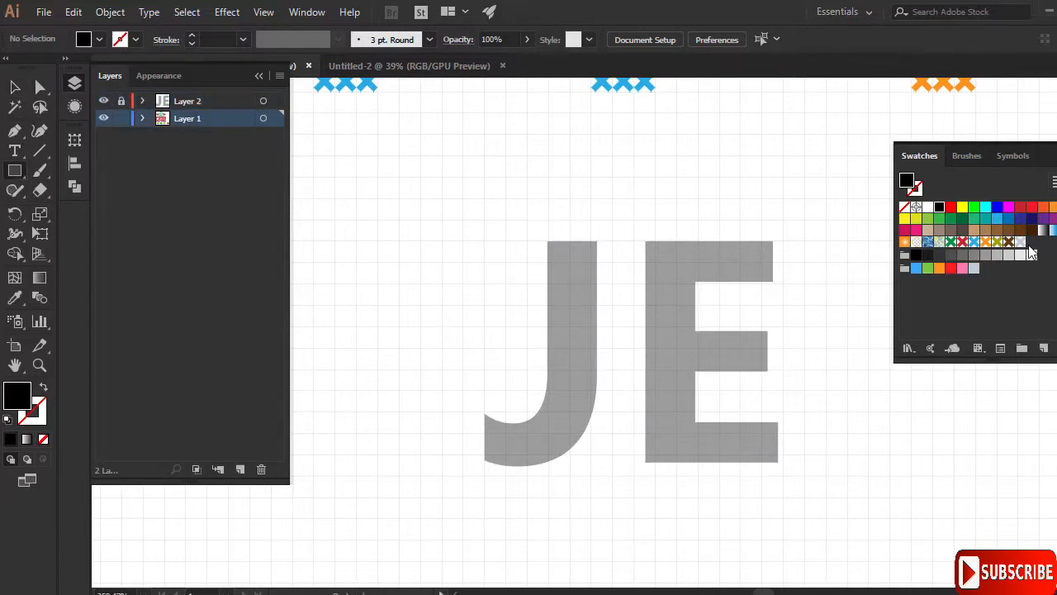
left_click(1008, 242)
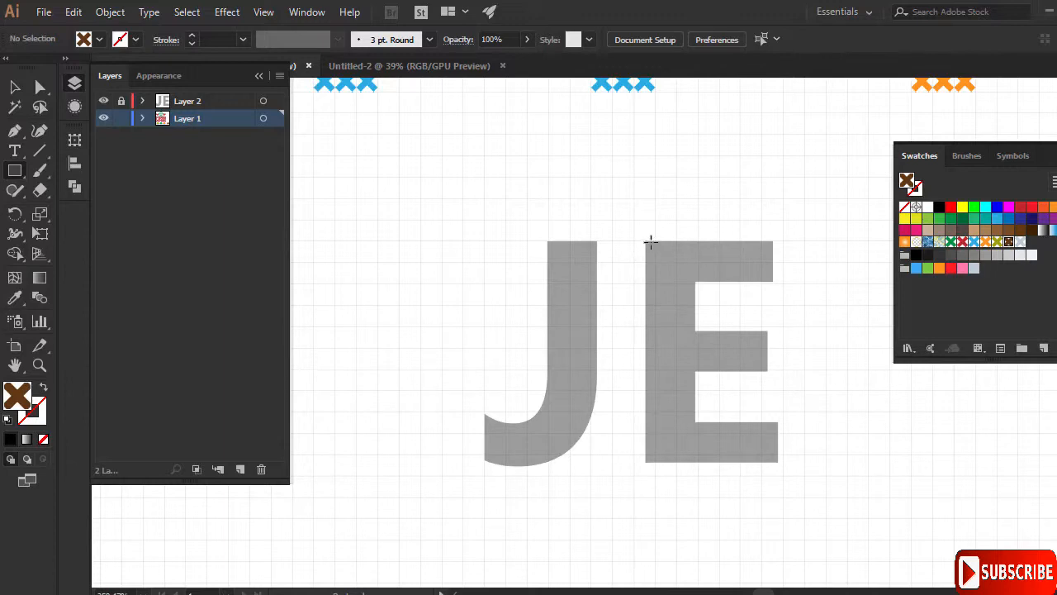
left_click_drag(655, 242, 783, 284)
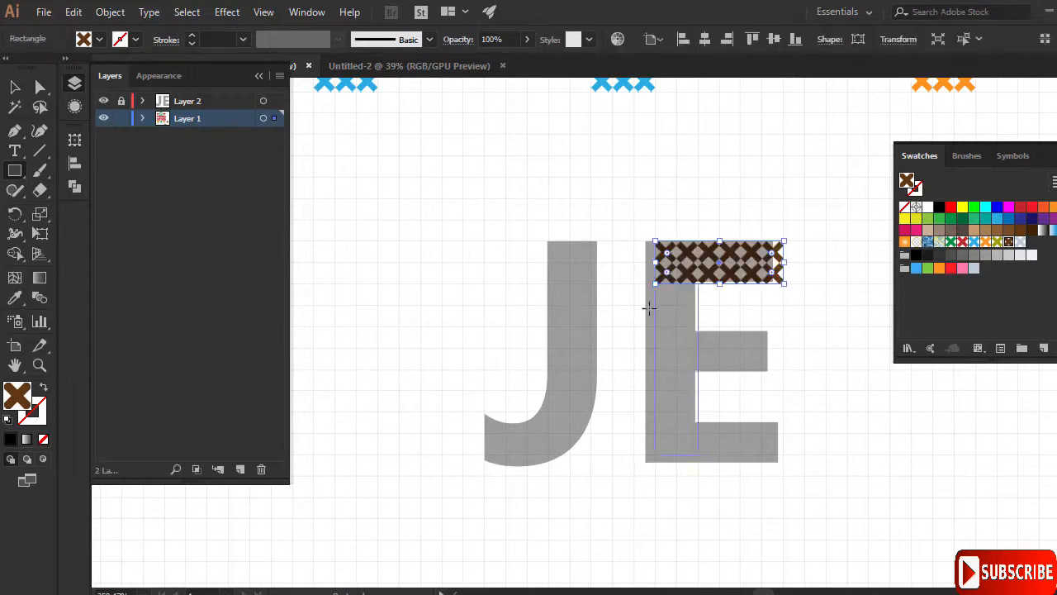
left_click_drag(697, 455, 656, 284)
left_click_drag(697, 327, 762, 370)
left_click_drag(698, 455, 783, 413)
left_click_drag(549, 242, 591, 412)
- Stitch the J's stem and hook with brown rectangles and hide the Layer 2 guide letters
left_click_drag(569, 477, 485, 433)
left_click_drag(569, 413, 549, 434)
left_click_drag(506, 434, 485, 412)
key("Delete")
left_click_drag(570, 412, 592, 434)
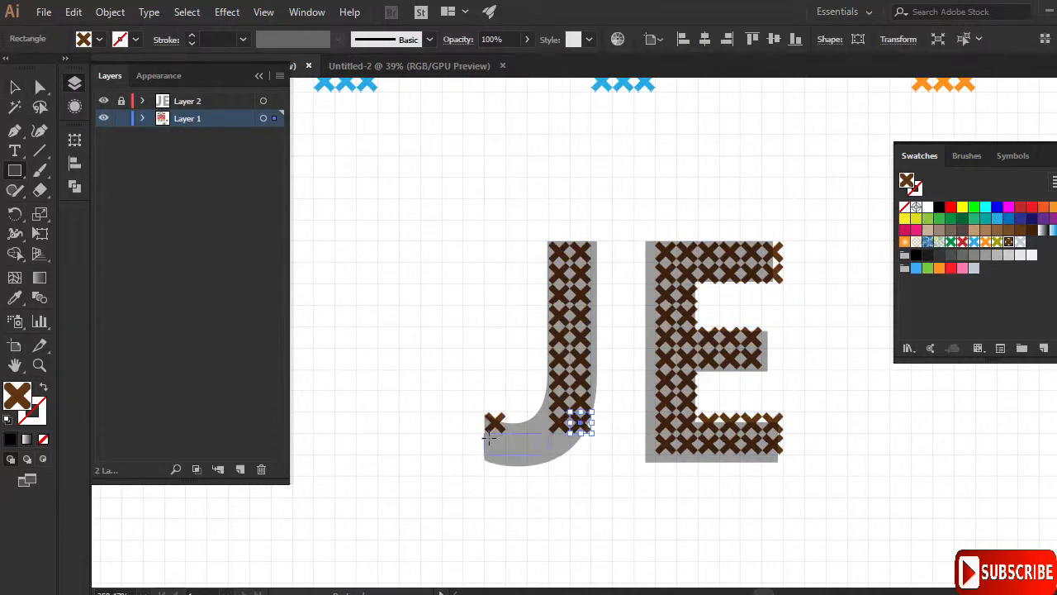
left_click_drag(485, 433, 591, 455)
left_click_drag(506, 455, 569, 477)
left_click(103, 101)
left_click_drag(570, 242, 570, 264)
left_click_drag(570, 395, 592, 374)
left_click_drag(570, 263, 549, 242)
left_click_drag(506, 370, 527, 391)
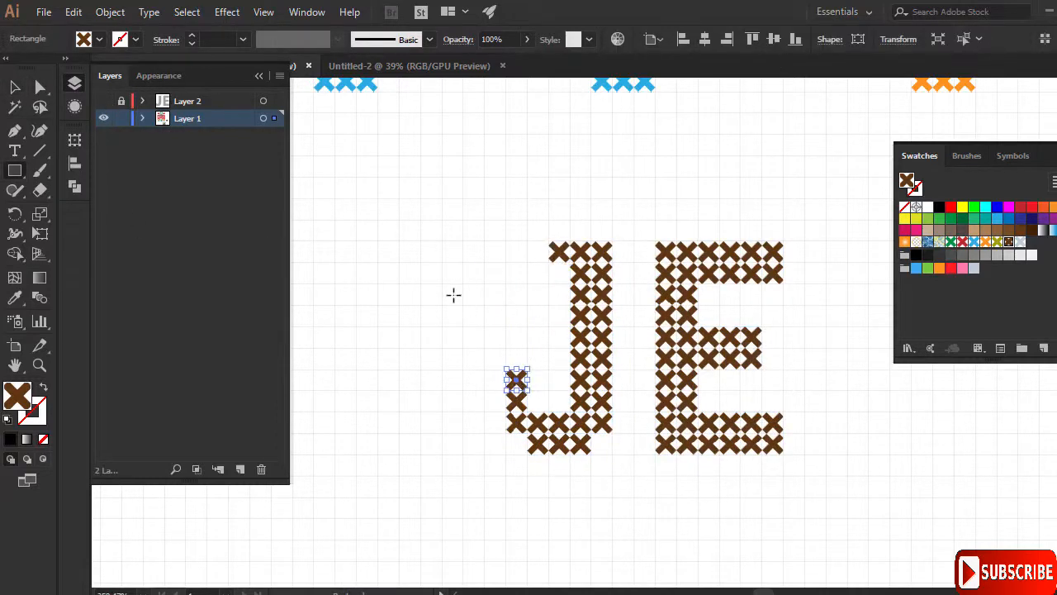
left_click(446, 299, "ctrl")
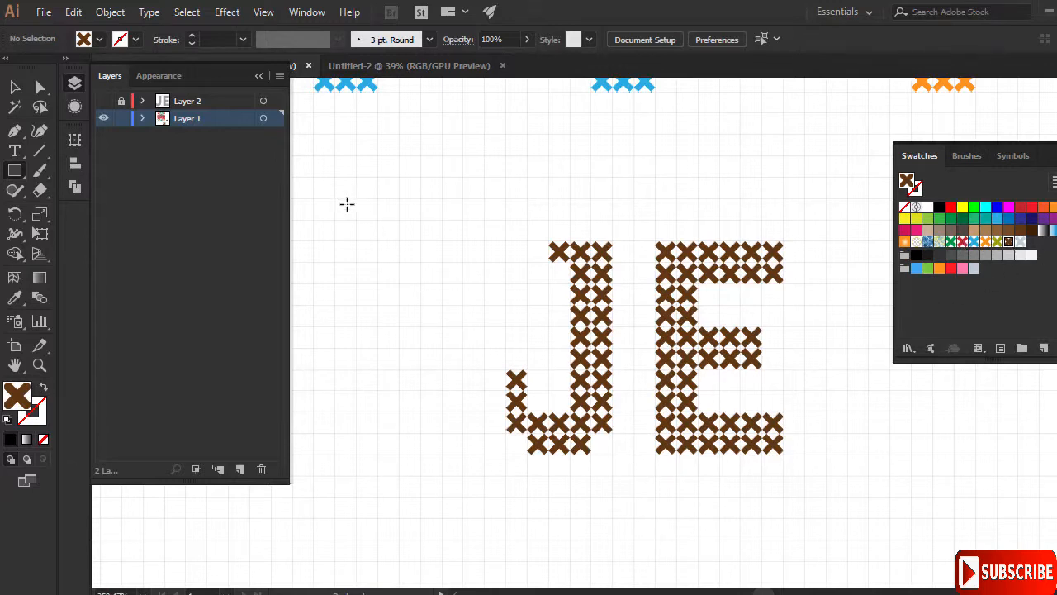
- Add small brown stitches forming a V up-left of JE, then zoom out to view the whole design
left_click_drag(333, 196, 399, 264)
mouse_move(398, 219)
left_mouse_down()
mouse_move(422, 243)
mouse_move(444, 221)
left_mouse_up()
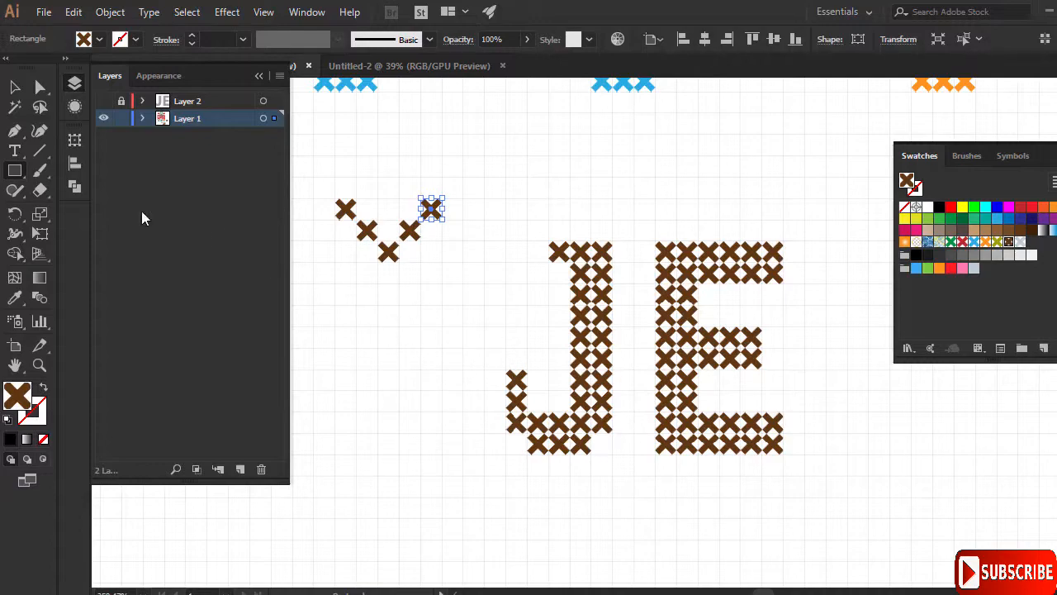
left_click(40, 365)
left_click_drag(671, 351, 512, 358)
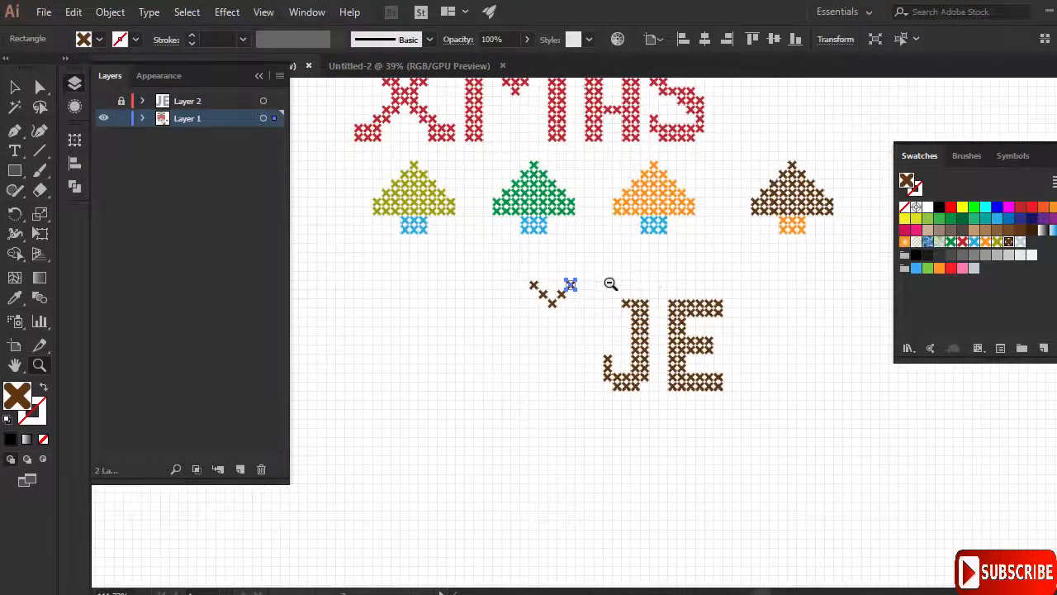
left_click_drag(648, 280, 566, 302)
left_click(21, 89)
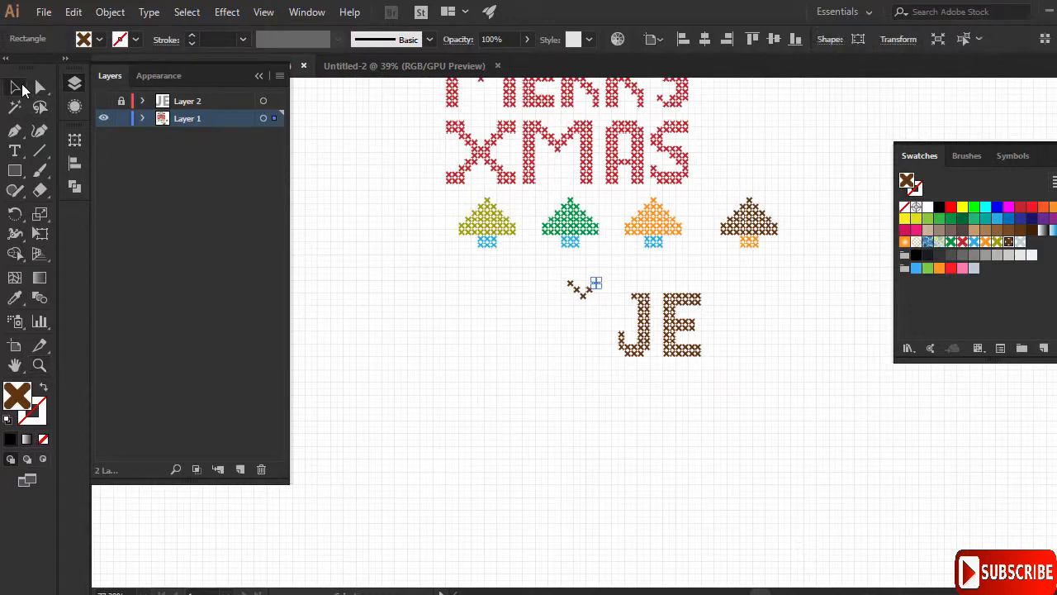
left_click(455, 327)
scroll(477, 256, "up", 5)
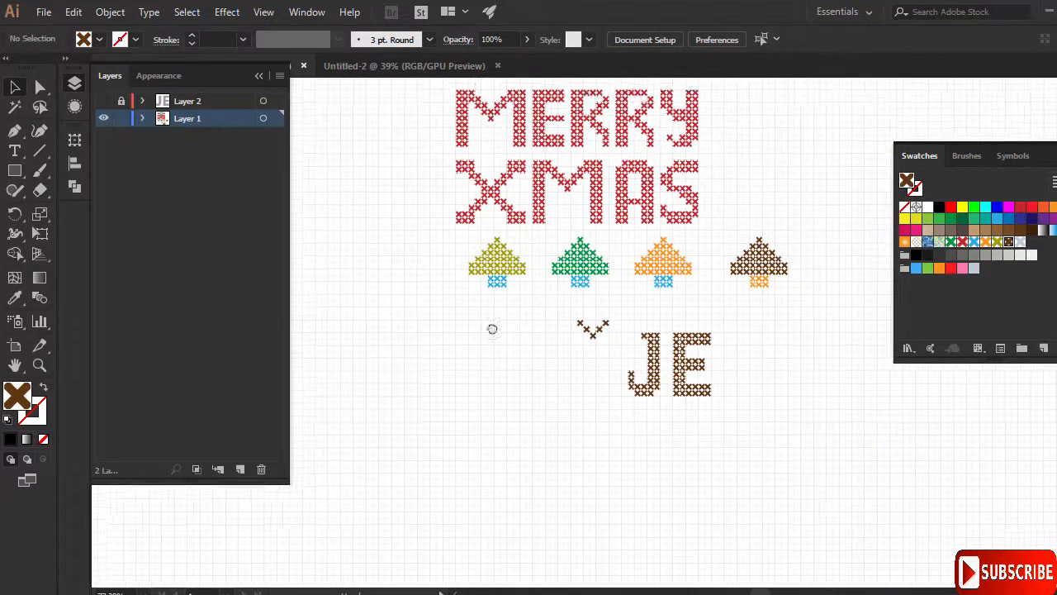